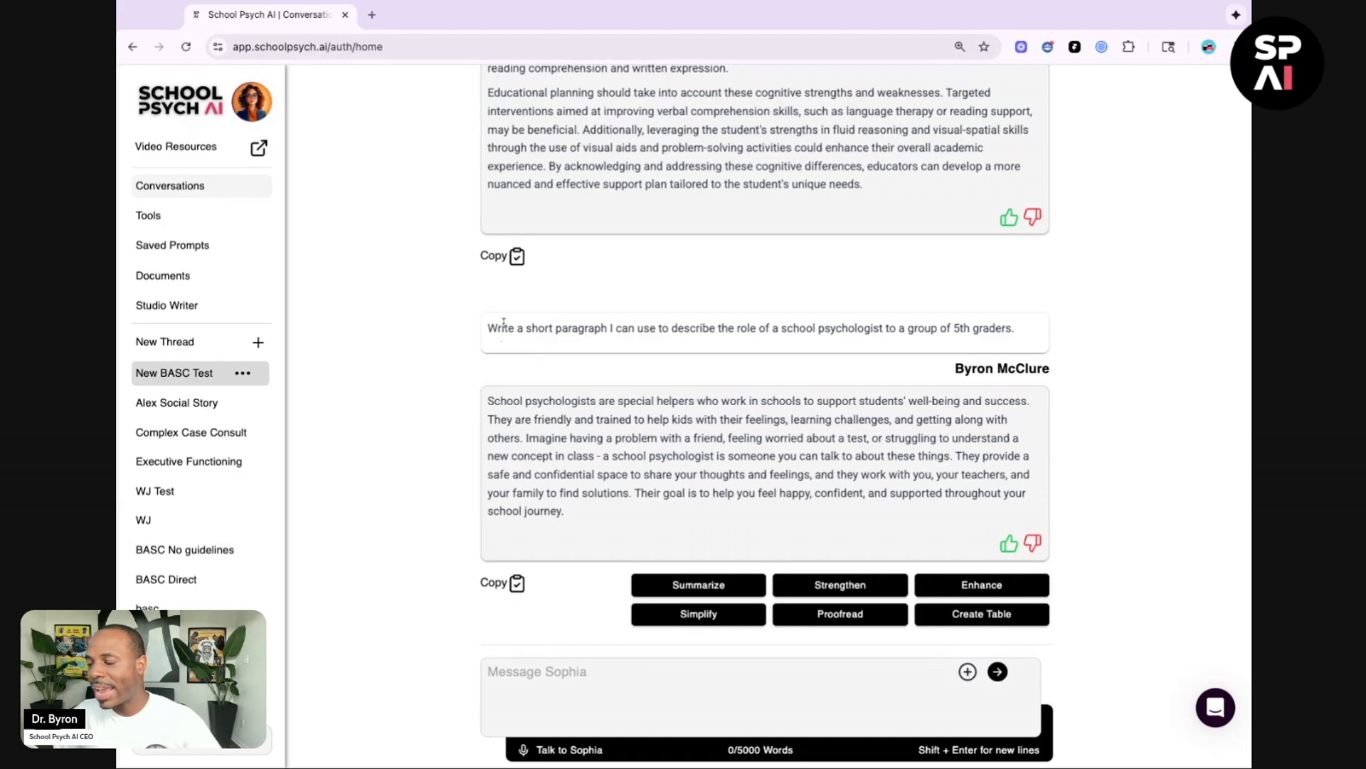
Step: Highlight the fifth-grader prompt and Sophia's reply in the conversation to review them
left_click_drag(489, 328, 1017, 328)
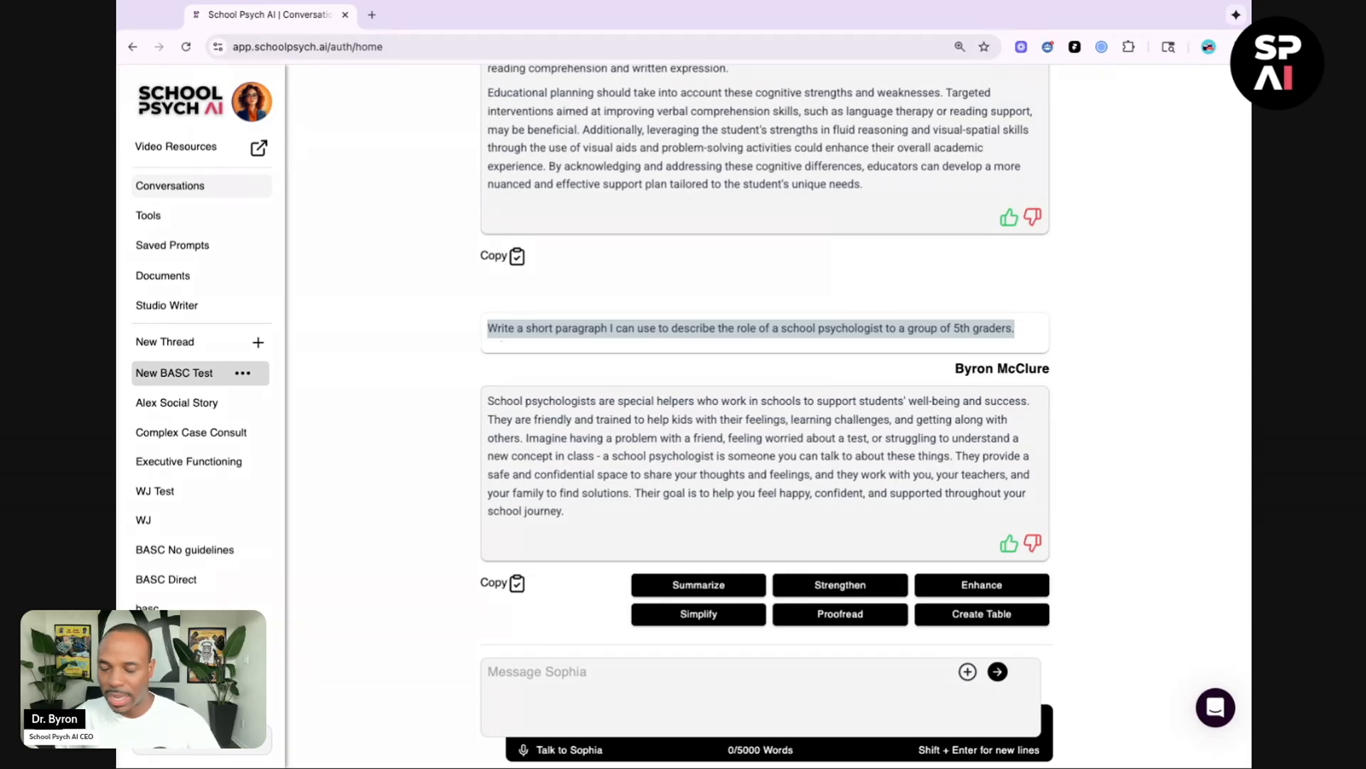
left_click(534, 395)
left_click_drag(488, 403, 619, 525)
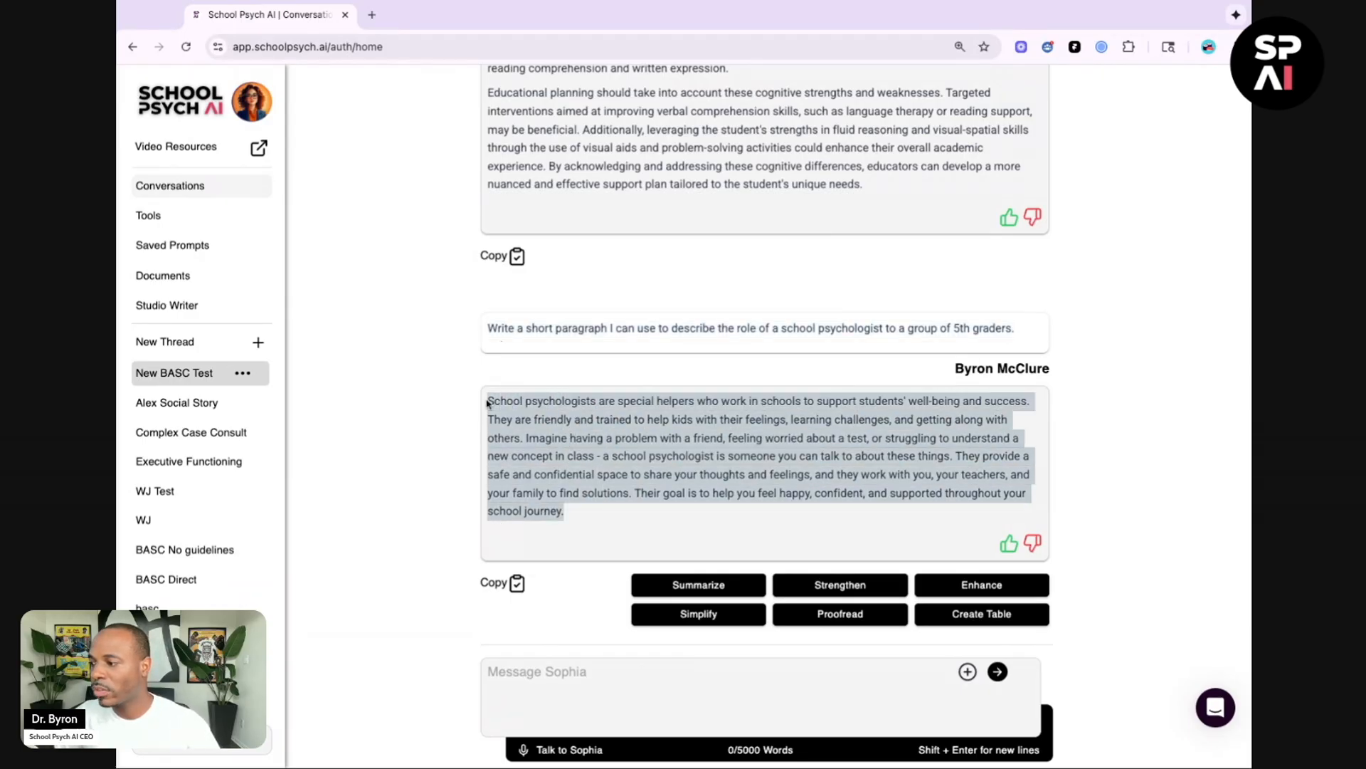
left_click(541, 673)
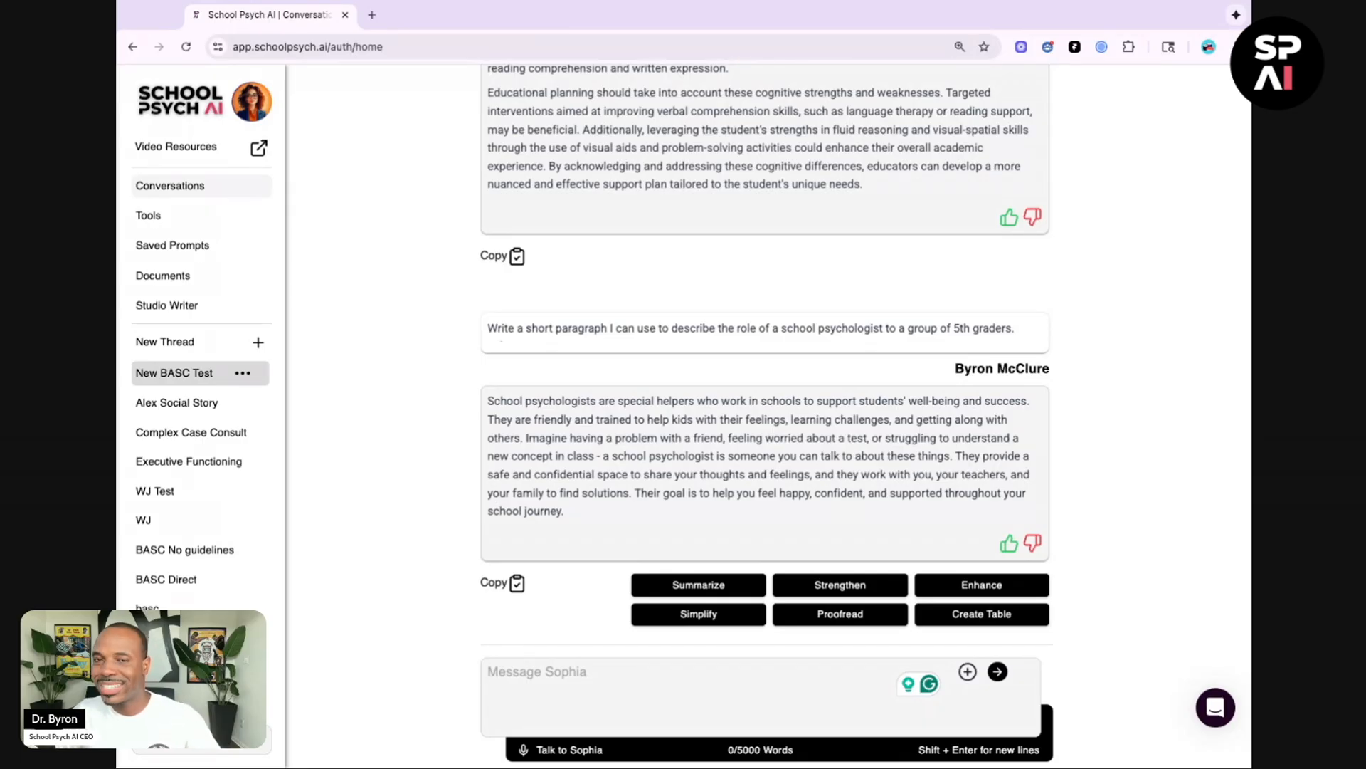
Step: Select Sophia's reply about school psychologists and copy it to the clipboard
left_click_drag(488, 400, 565, 511)
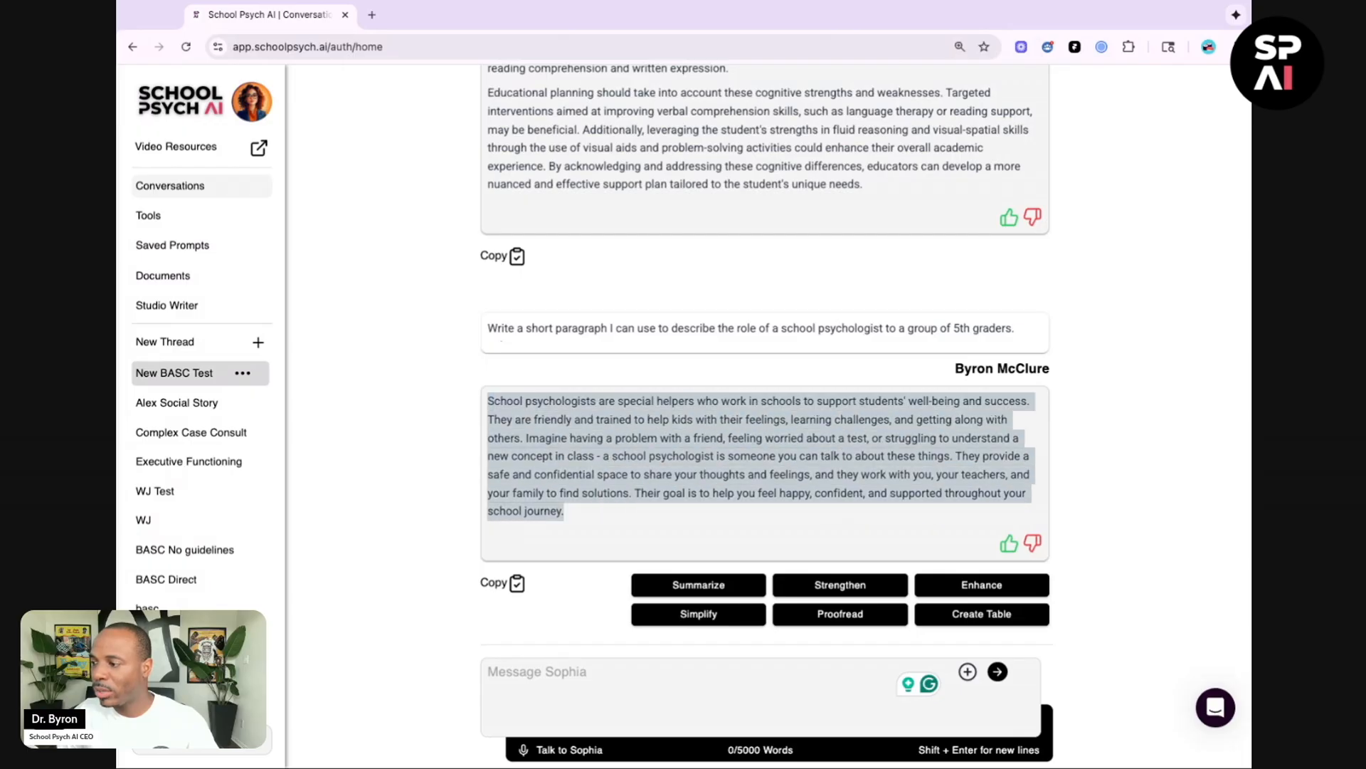
left_click(517, 415)
left_click(517, 584)
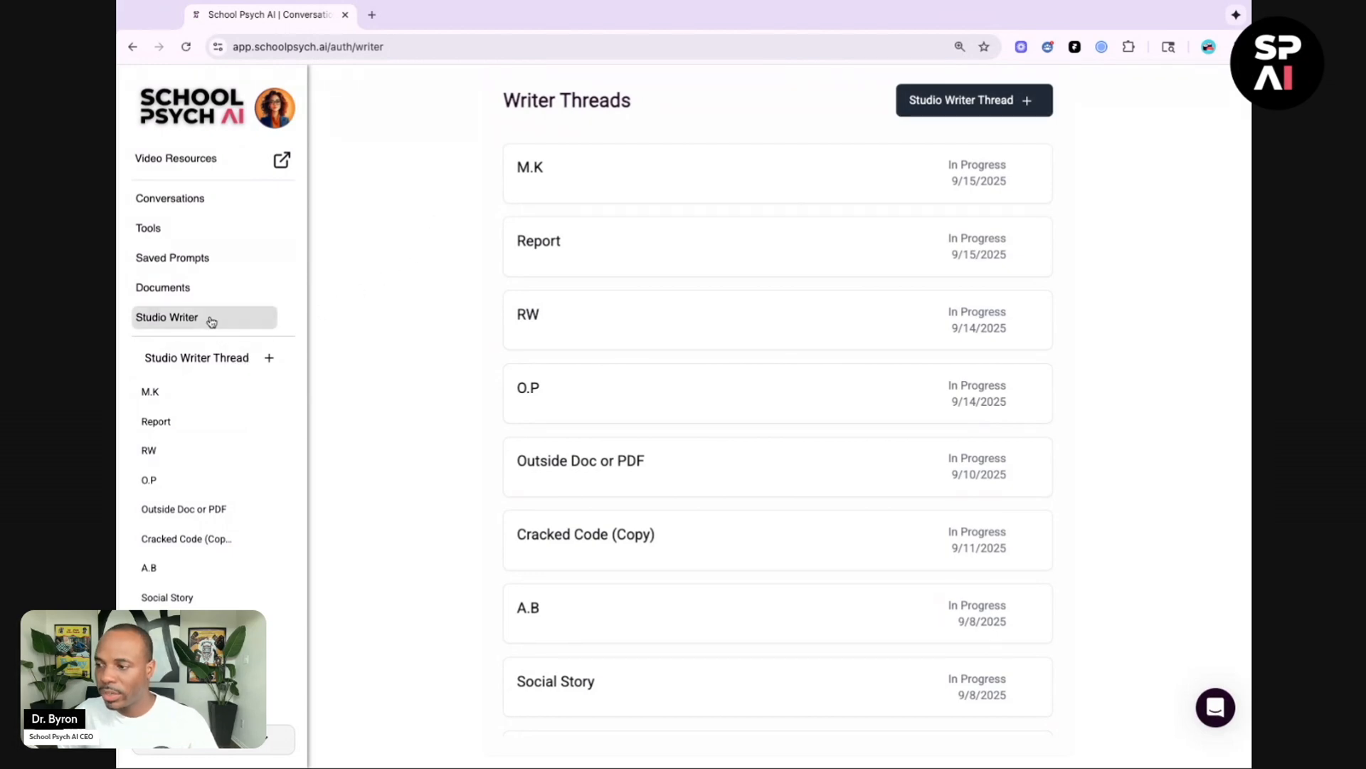
Step: Create a new Studio Writer thread titled Ask Sophia
left_click(225, 366)
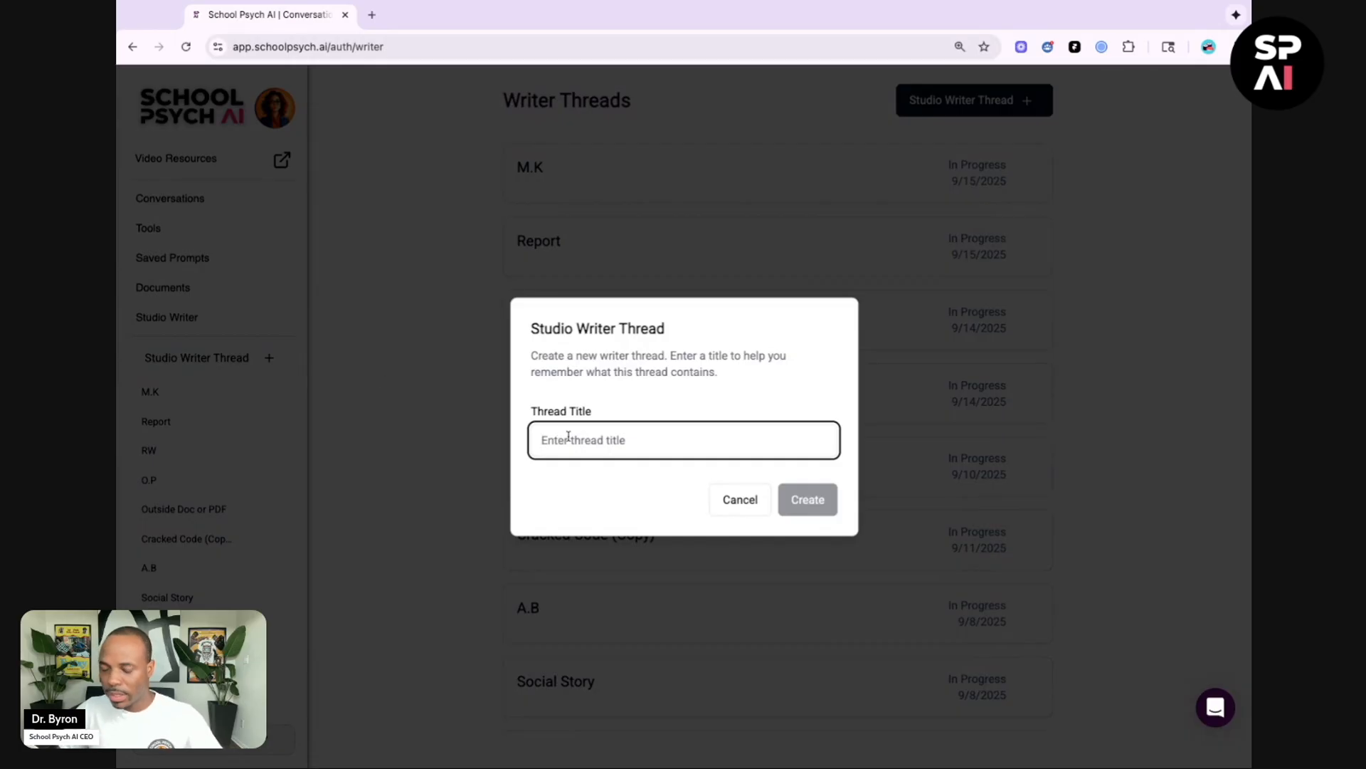
type("Ask ")
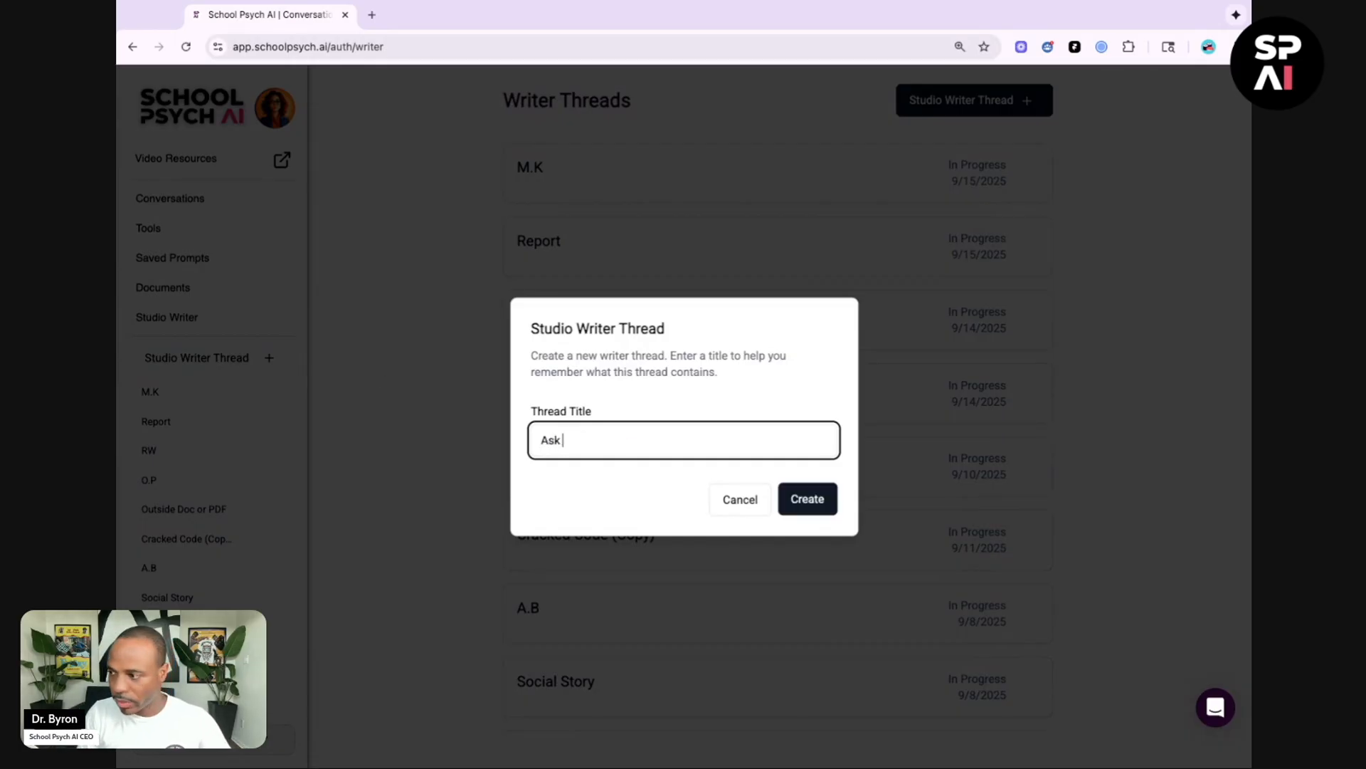
type("Sophia")
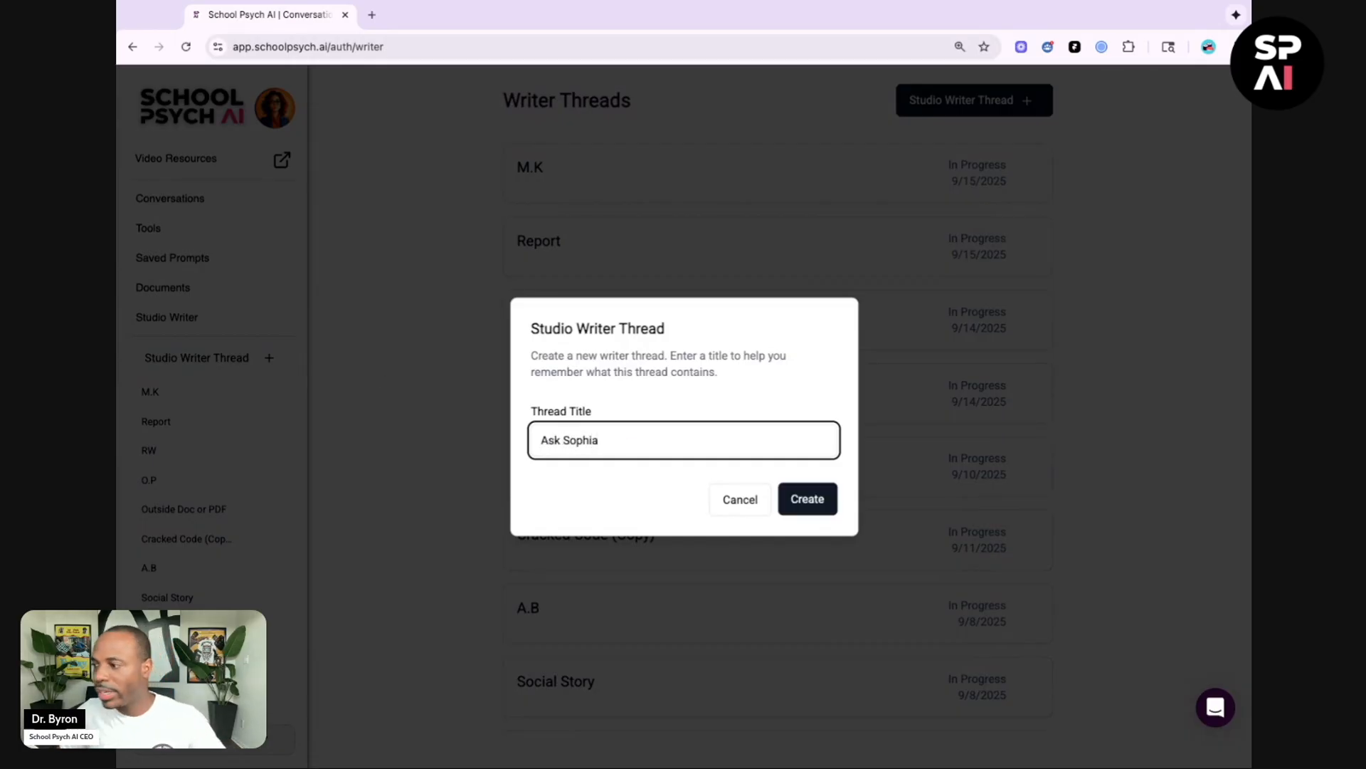
left_click(803, 497)
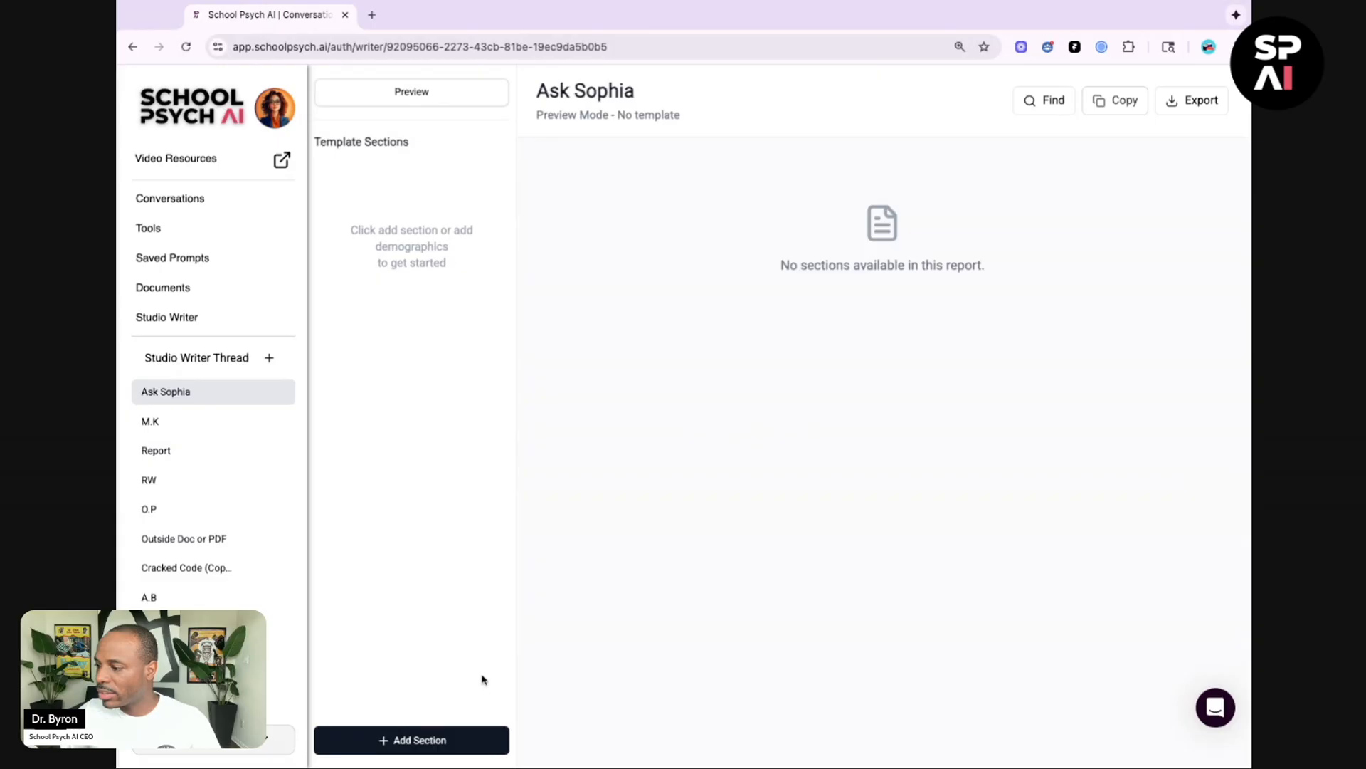
Step: Add a section titled Demographics to the thread
left_click(475, 741)
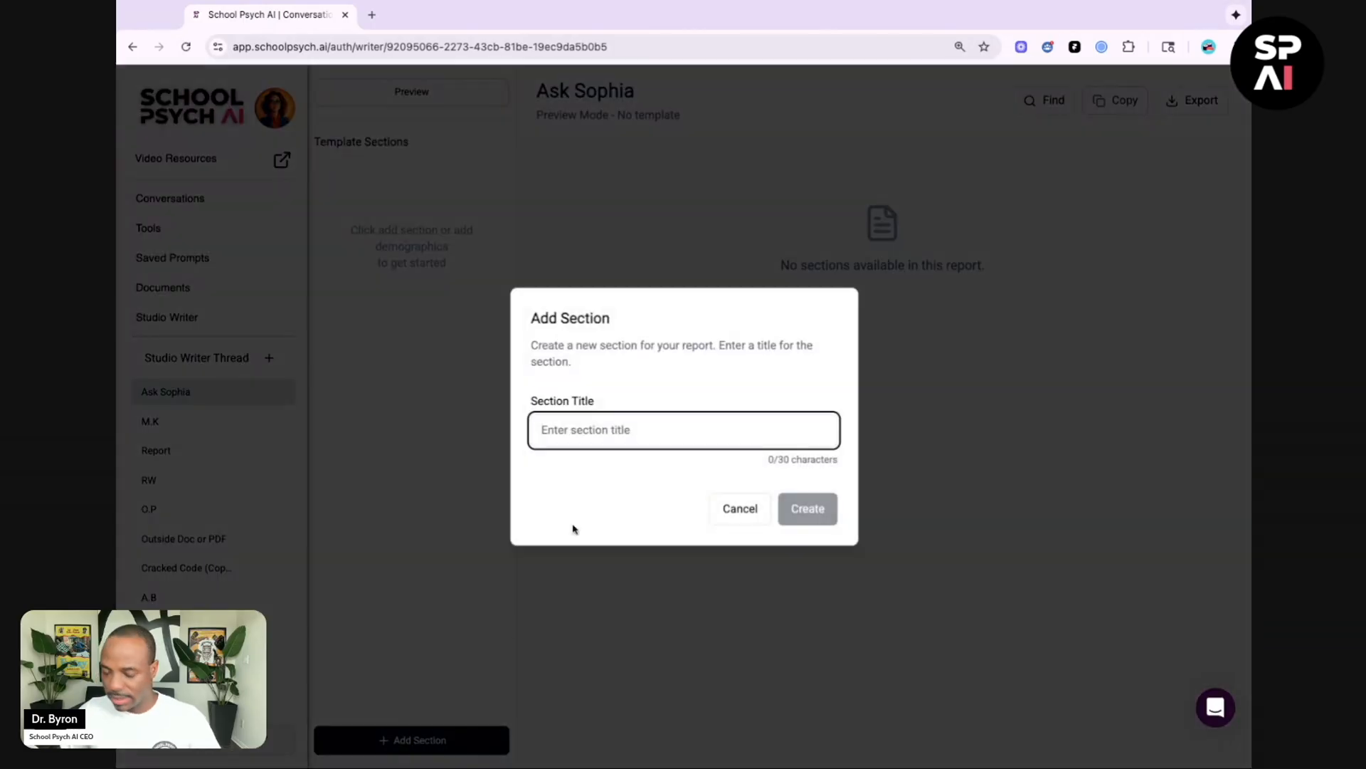
type("De")
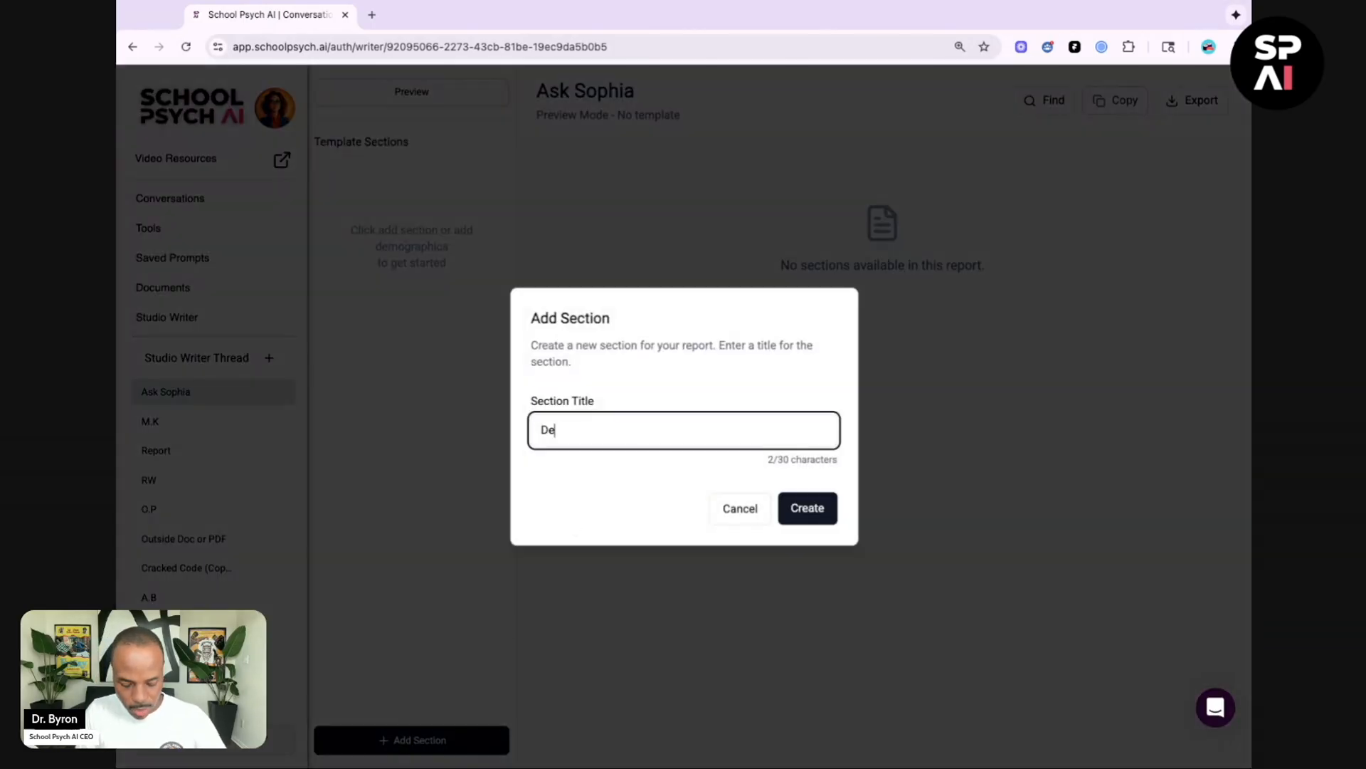
type("moga")
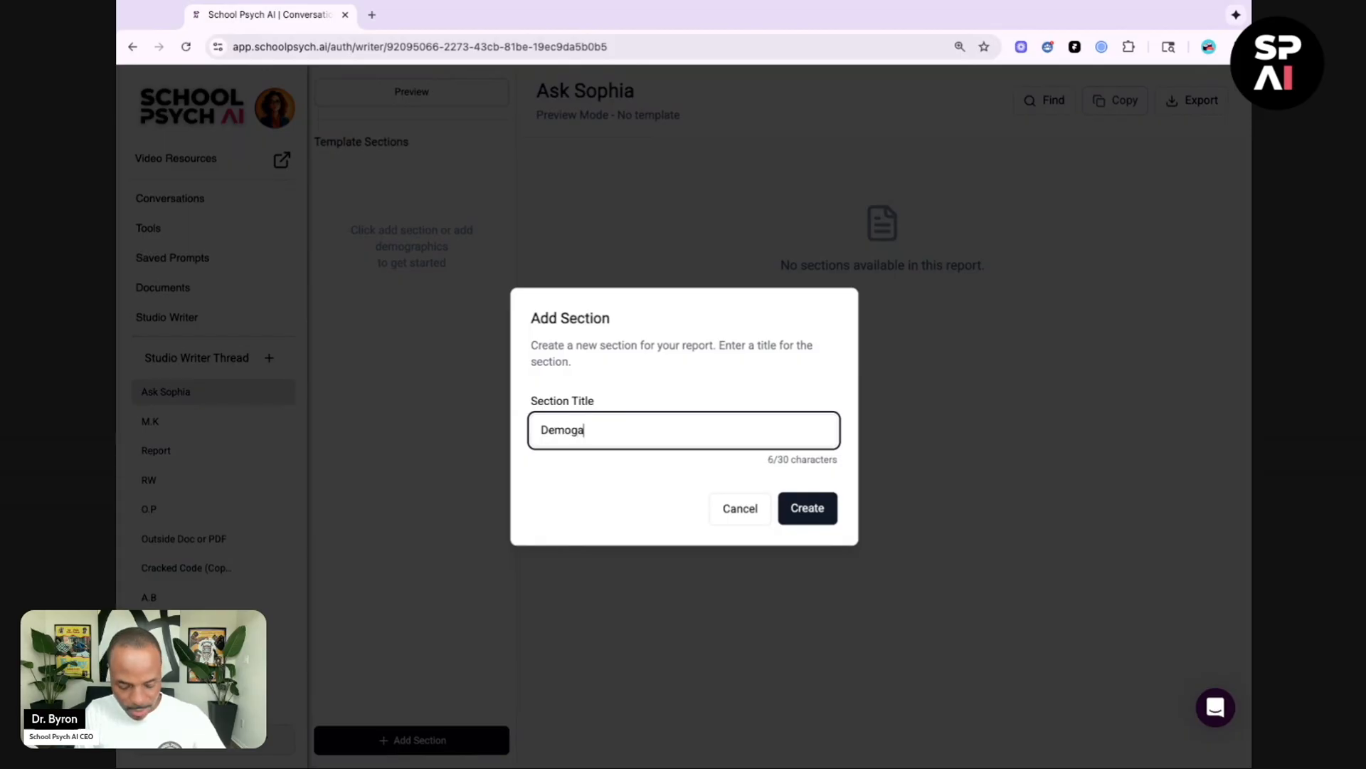
key("BackSpace")
type("raphics")
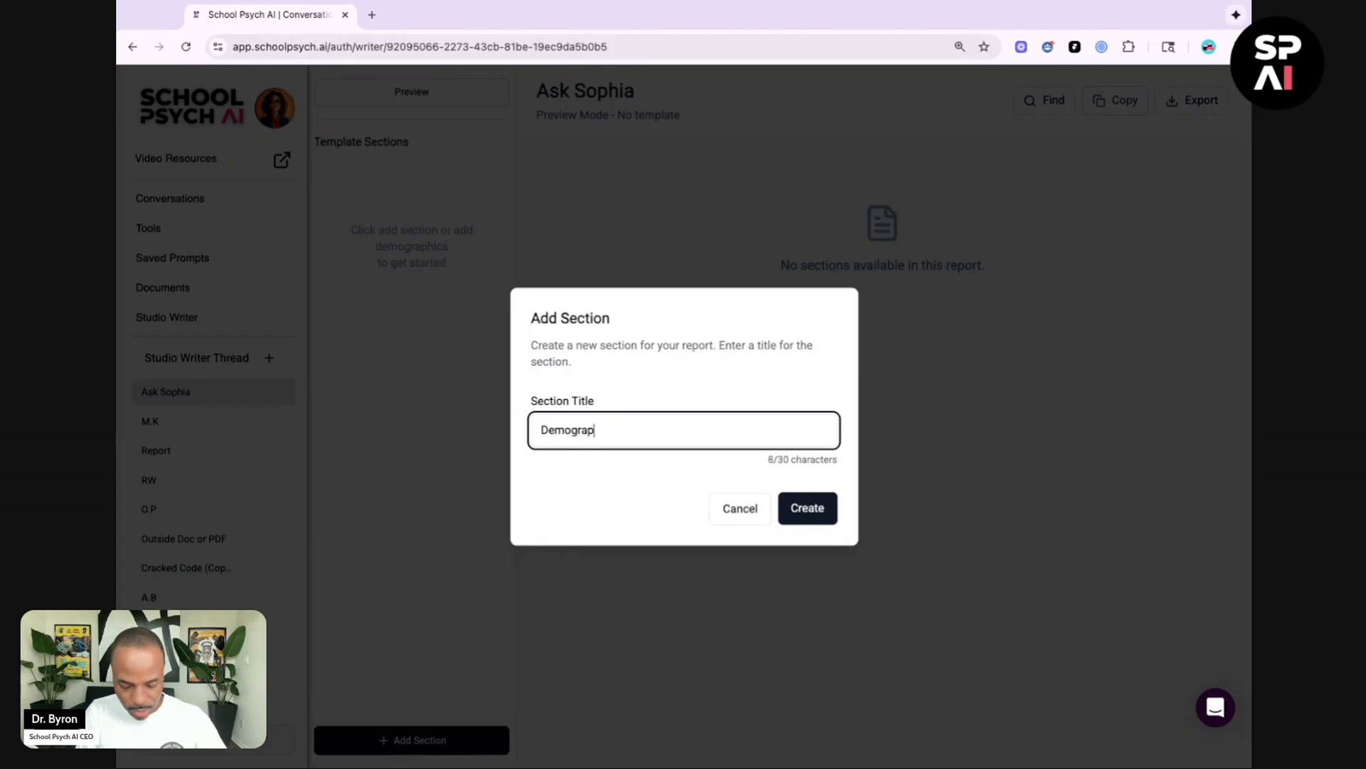
left_click(808, 508)
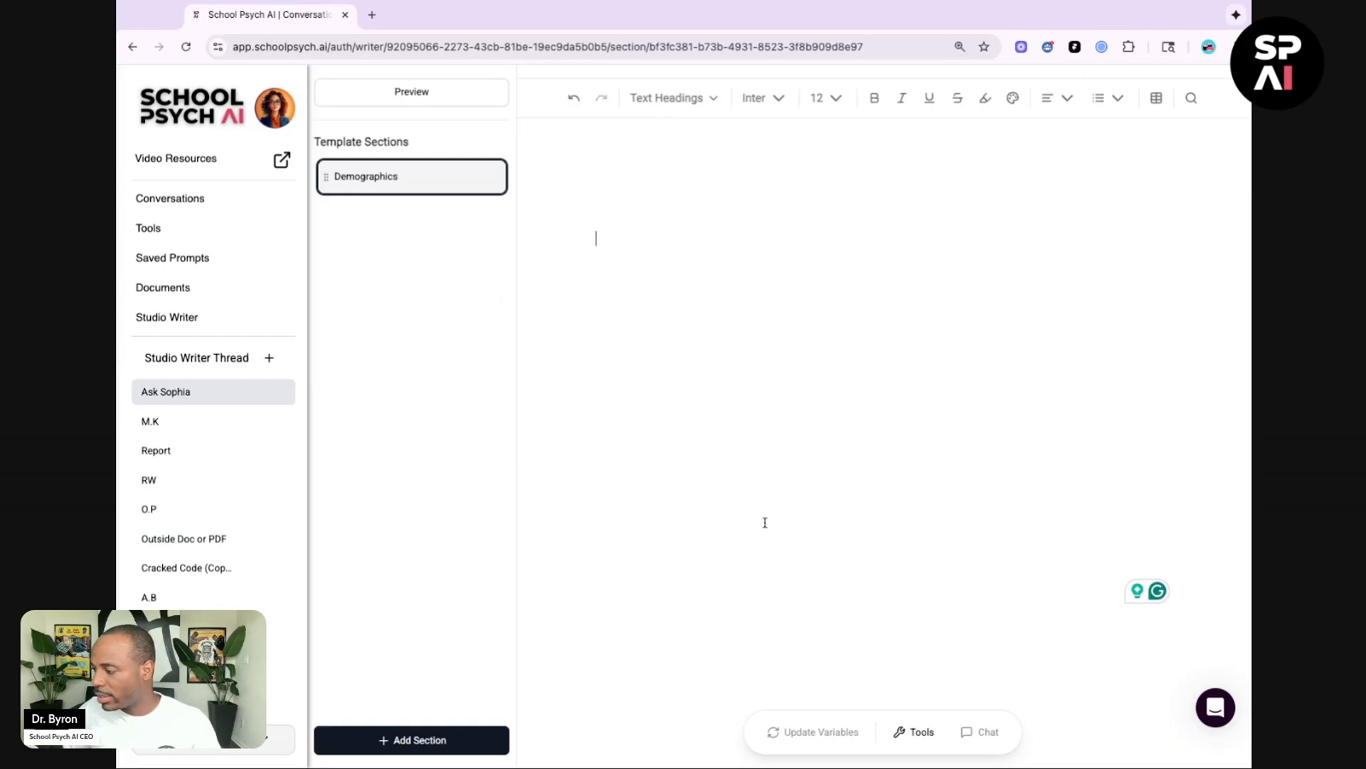
Step: Open the section tools and choose the Ask Sophia tool
left_click(915, 734)
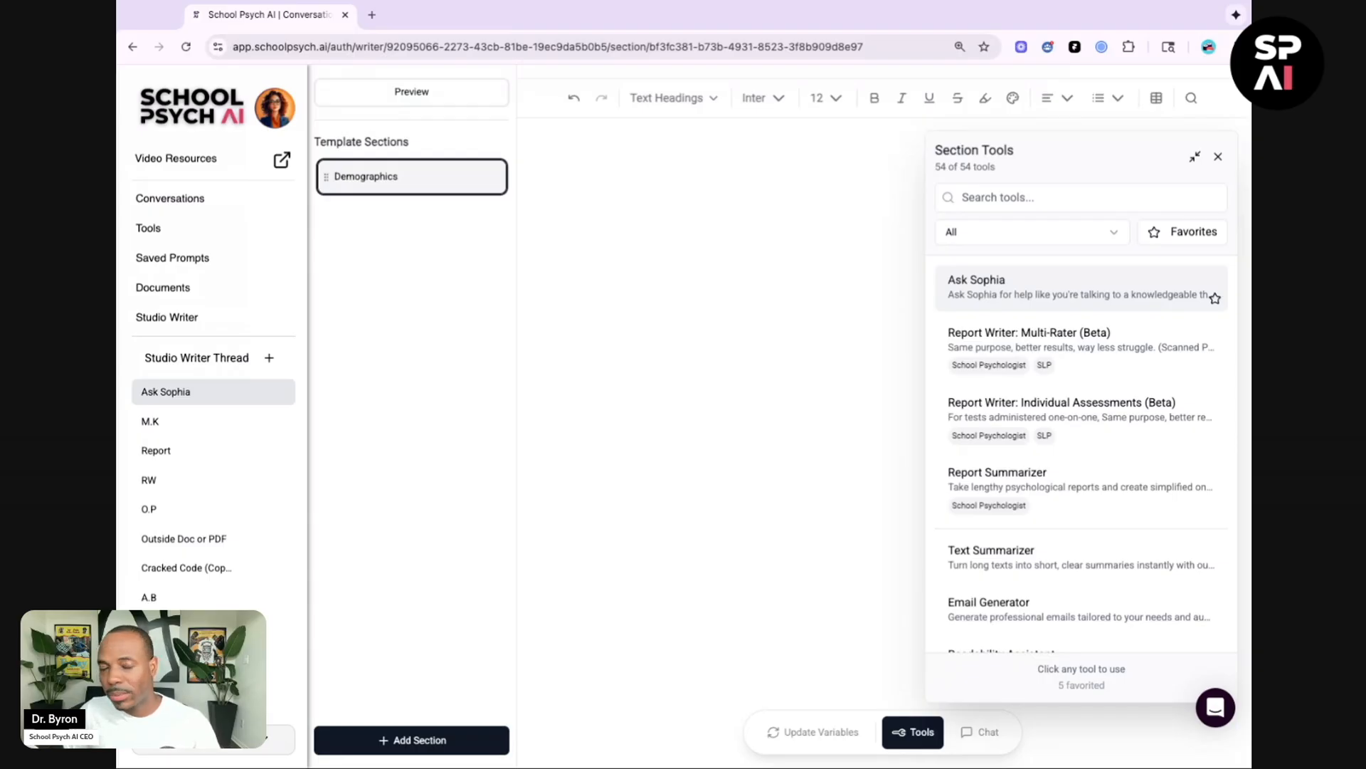
left_click(1081, 287)
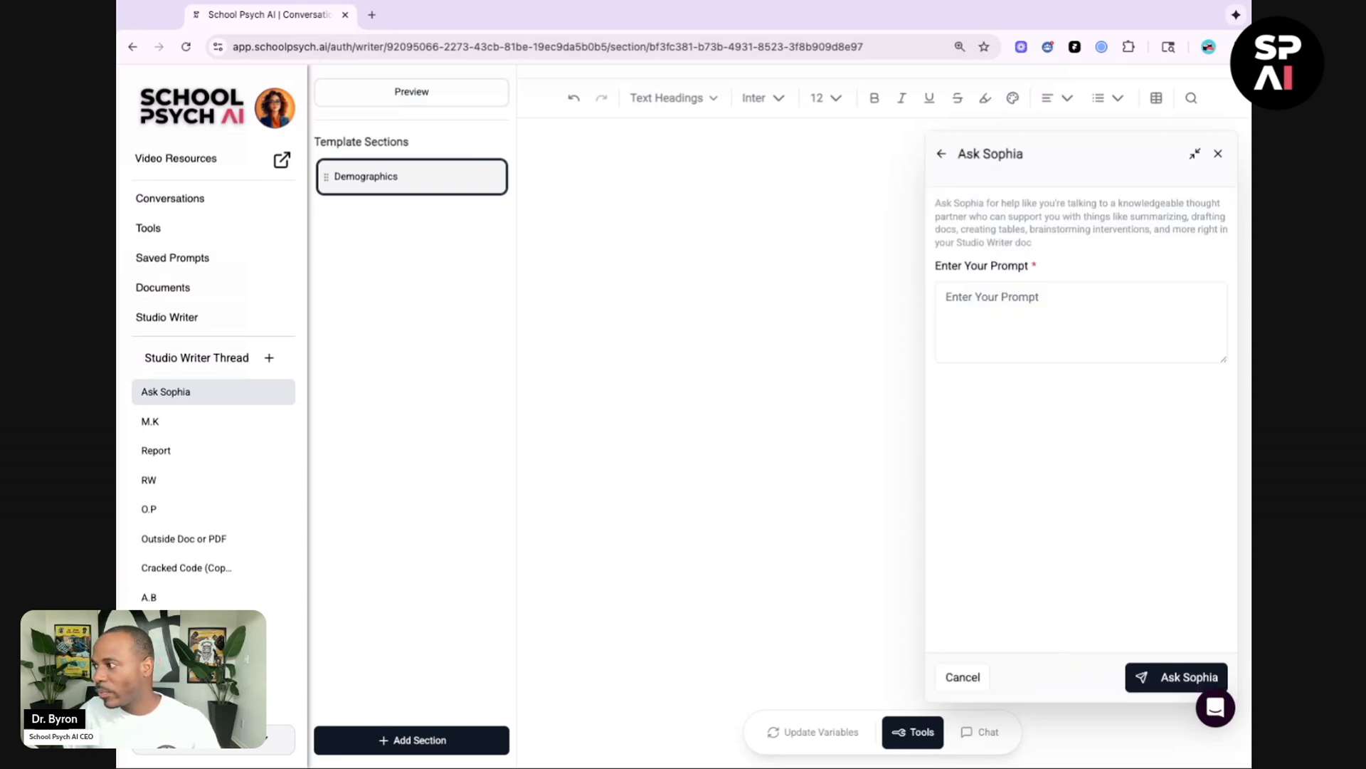
Step: Paste the Create A Demographics Table prompt into the Ask Sophia prompt box and submit it
left_click_drag(984, 202, 1057, 204)
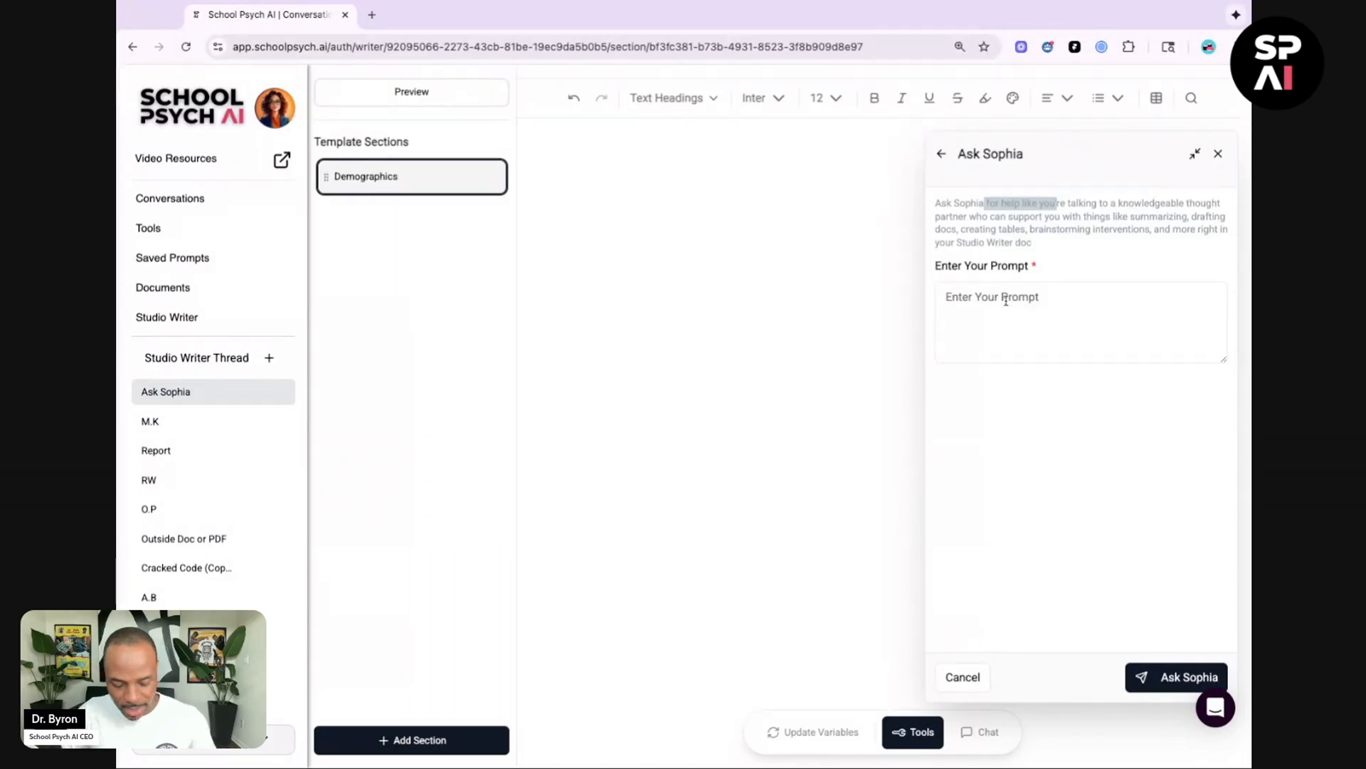
left_click(1005, 300)
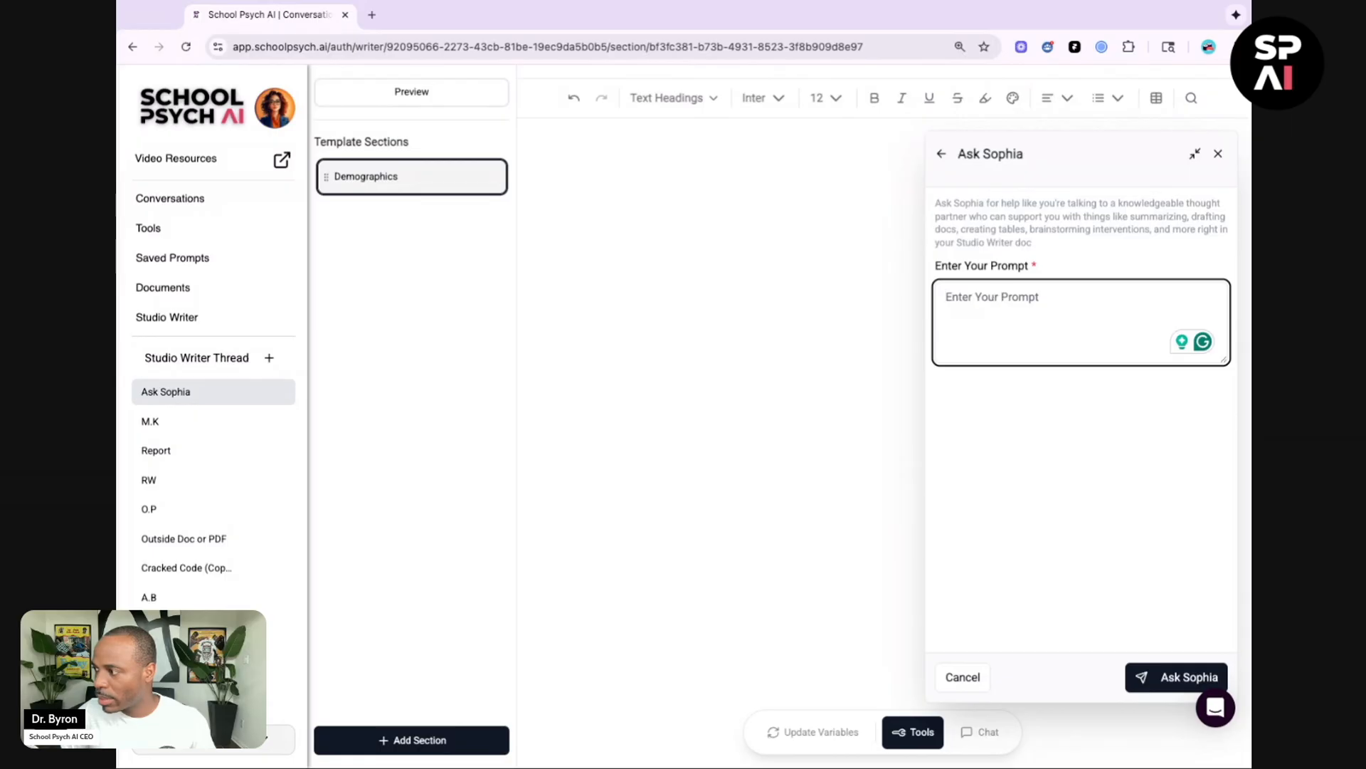
key("ctrl+v")
scroll(1080, 322, "up", 5)
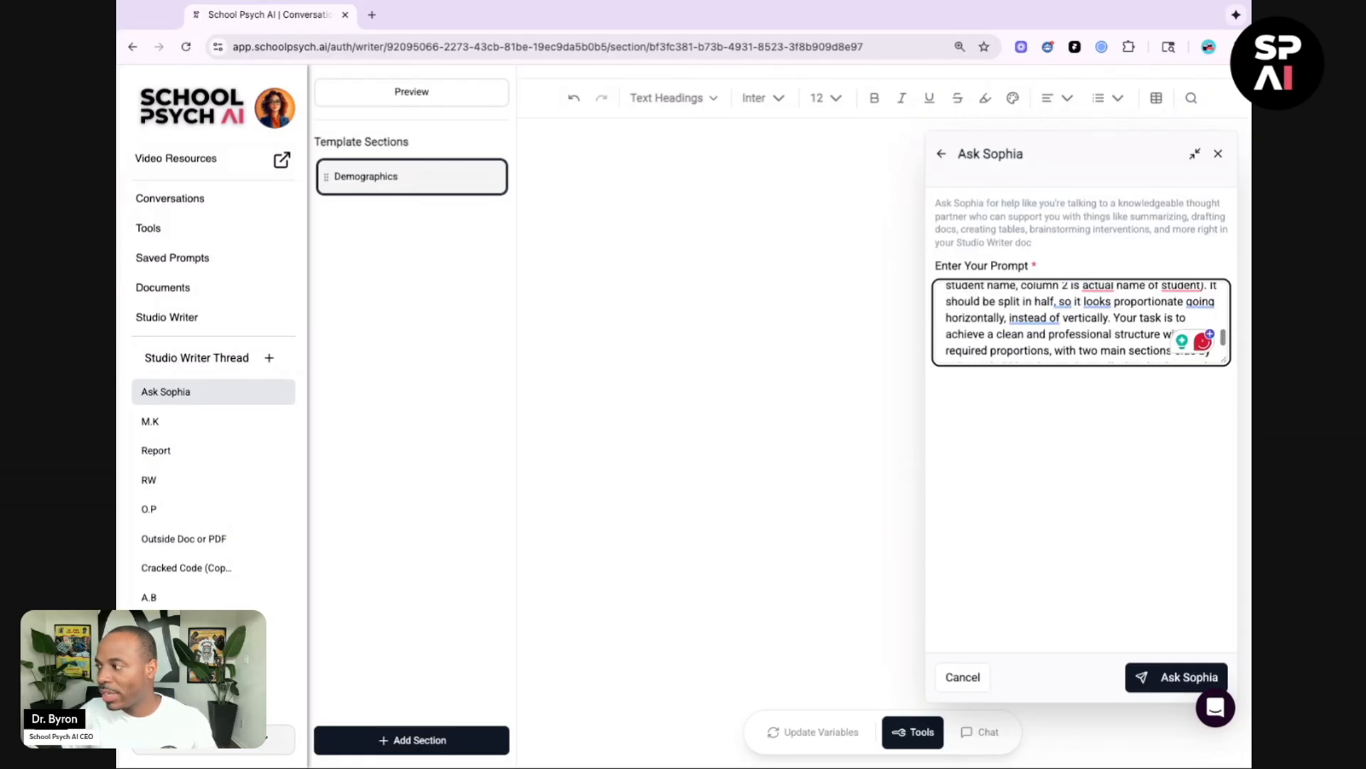
scroll(1080, 321, "up", 3)
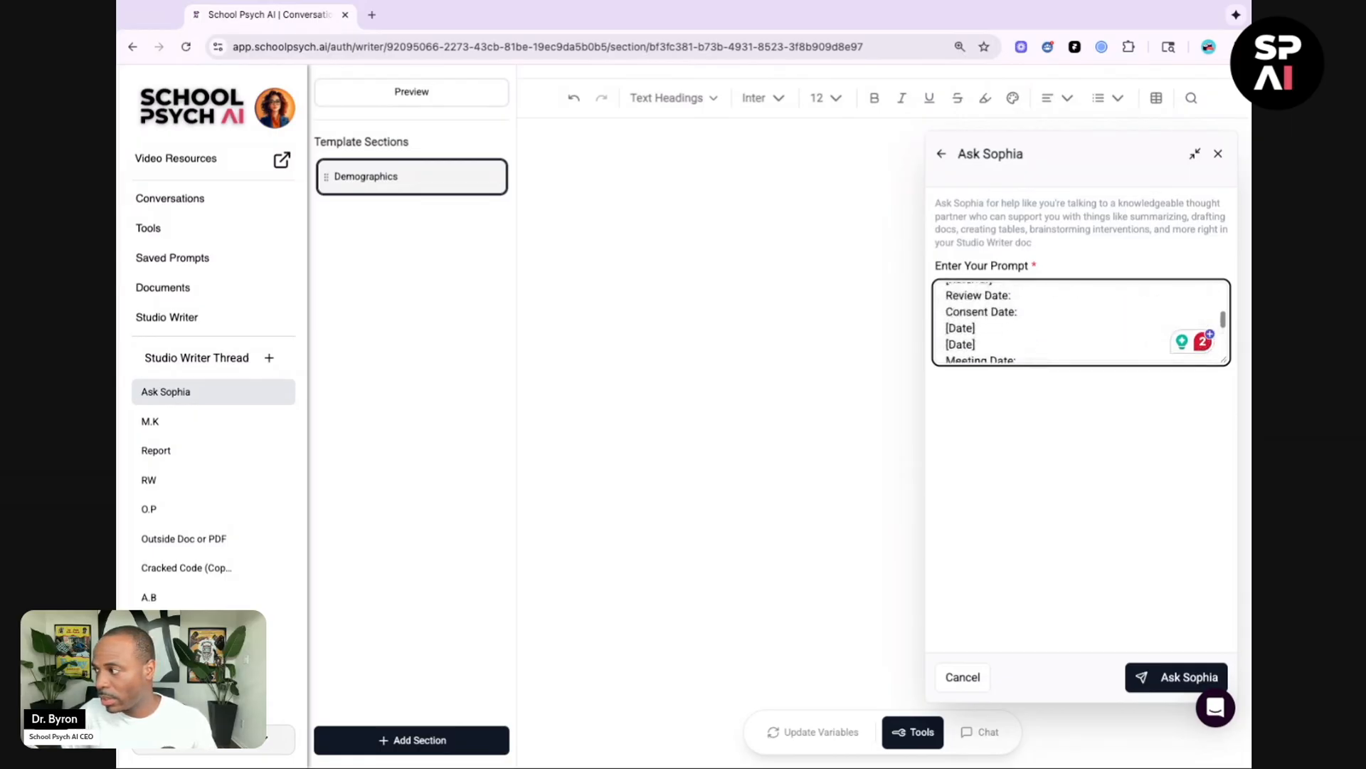
scroll(1081, 322, "up", 5)
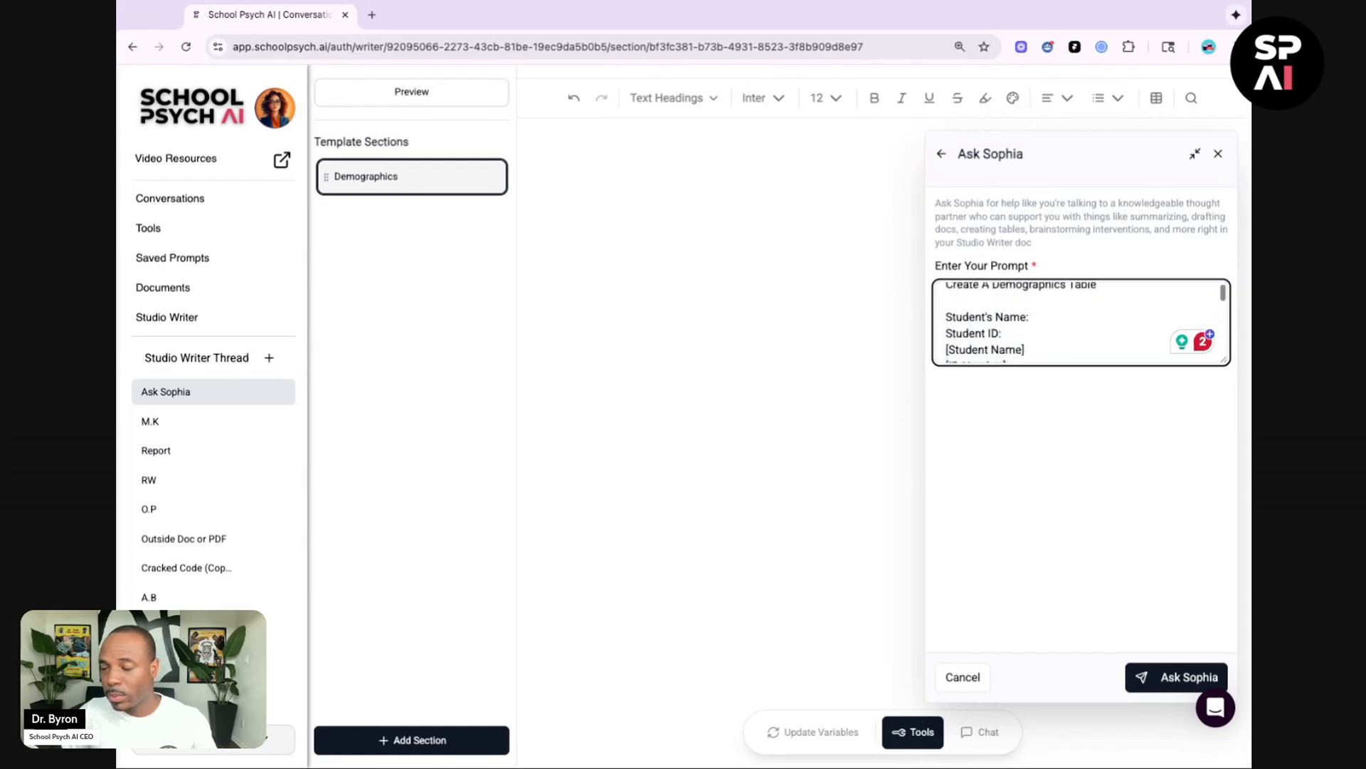
scroll(1080, 322, "up", 1)
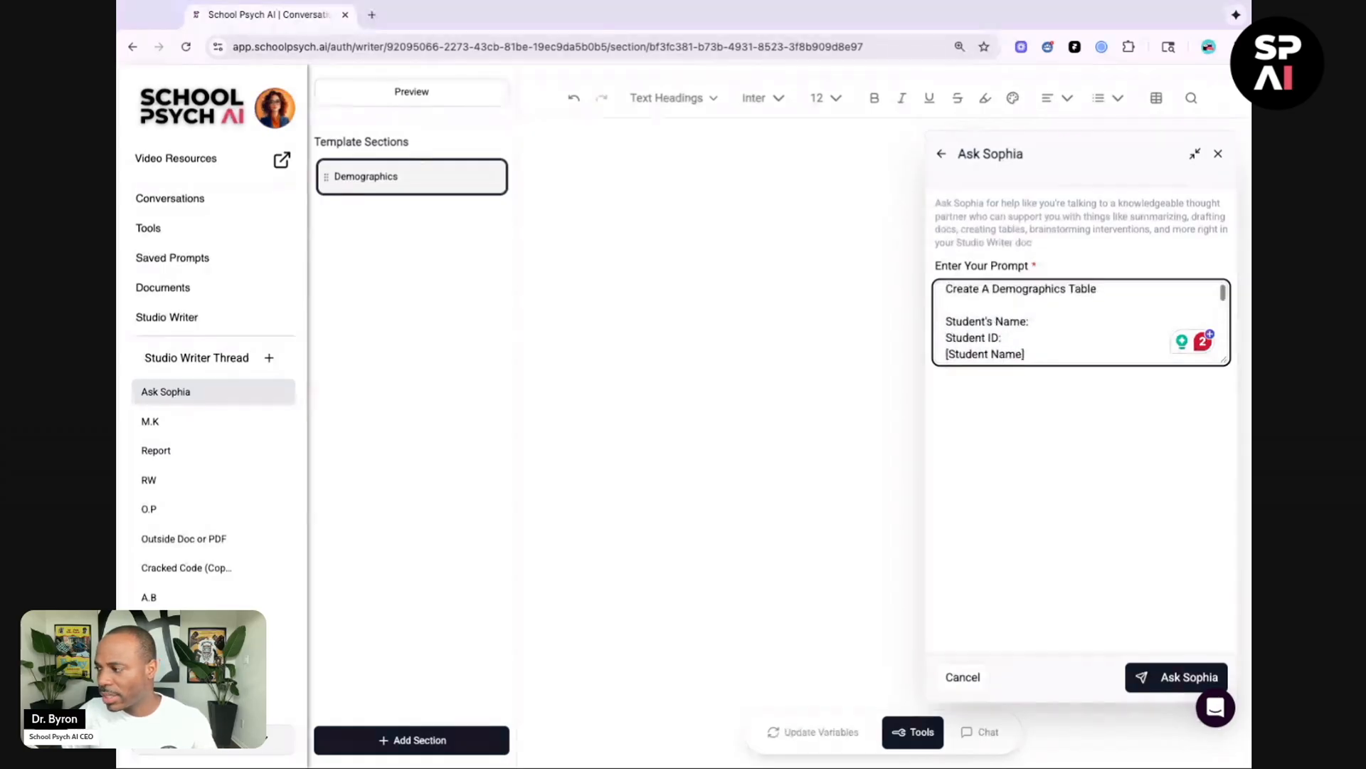
scroll(1080, 322, "up", 1)
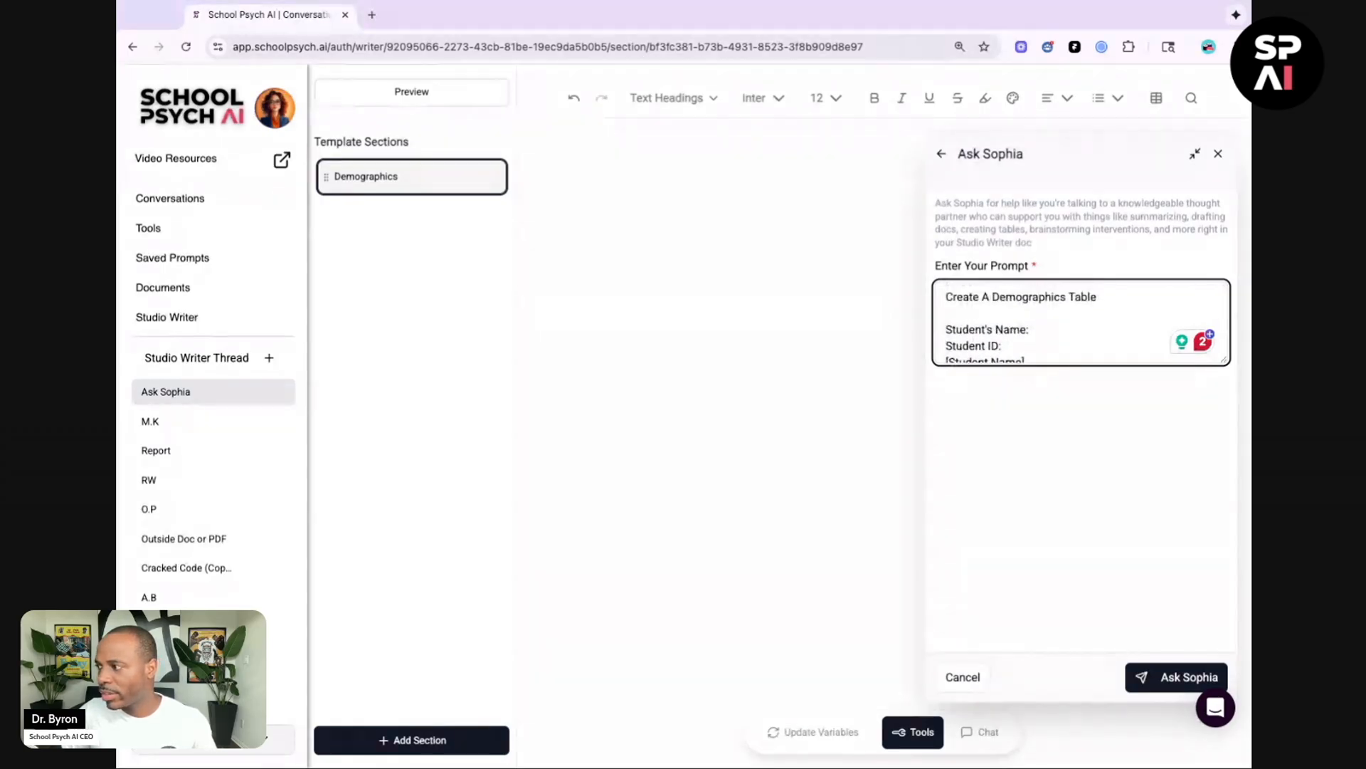
scroll(1080, 322, "down", 2)
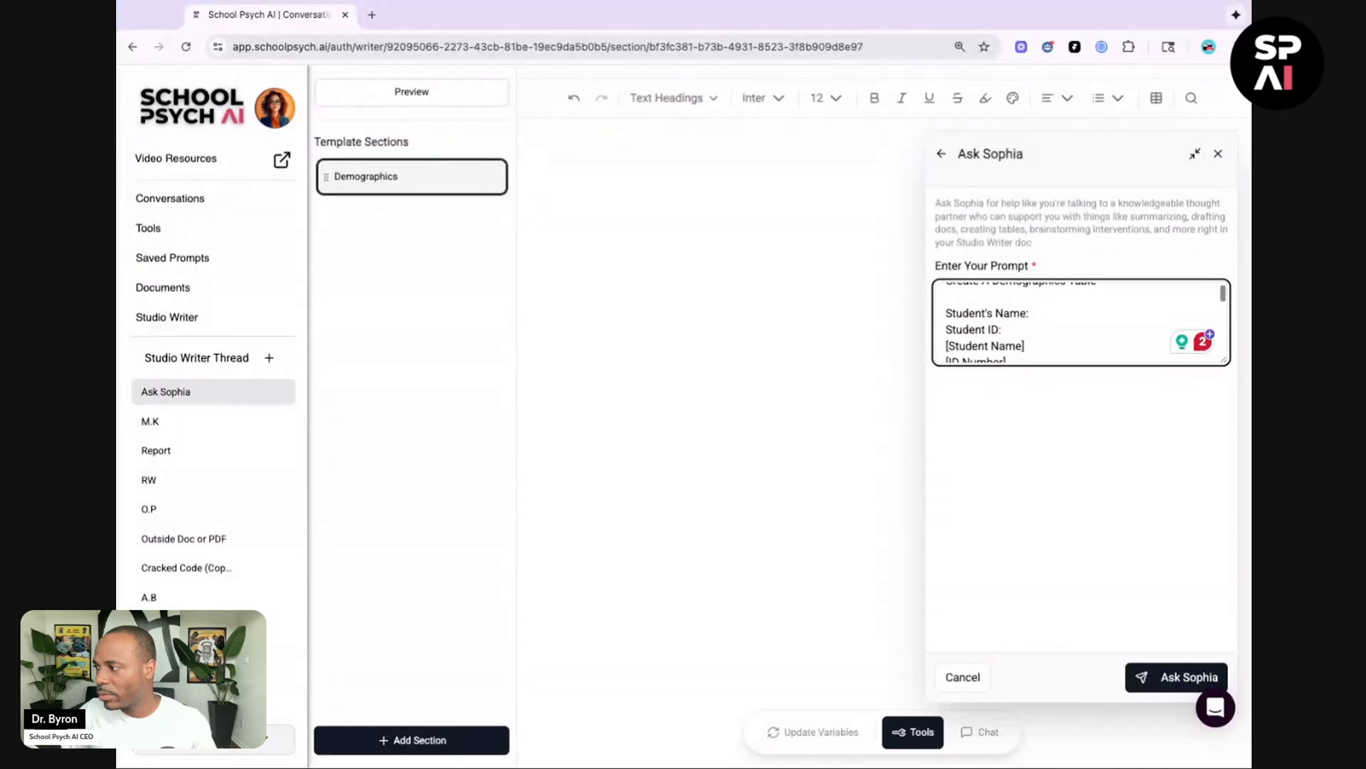
scroll(1080, 322, "down", 3)
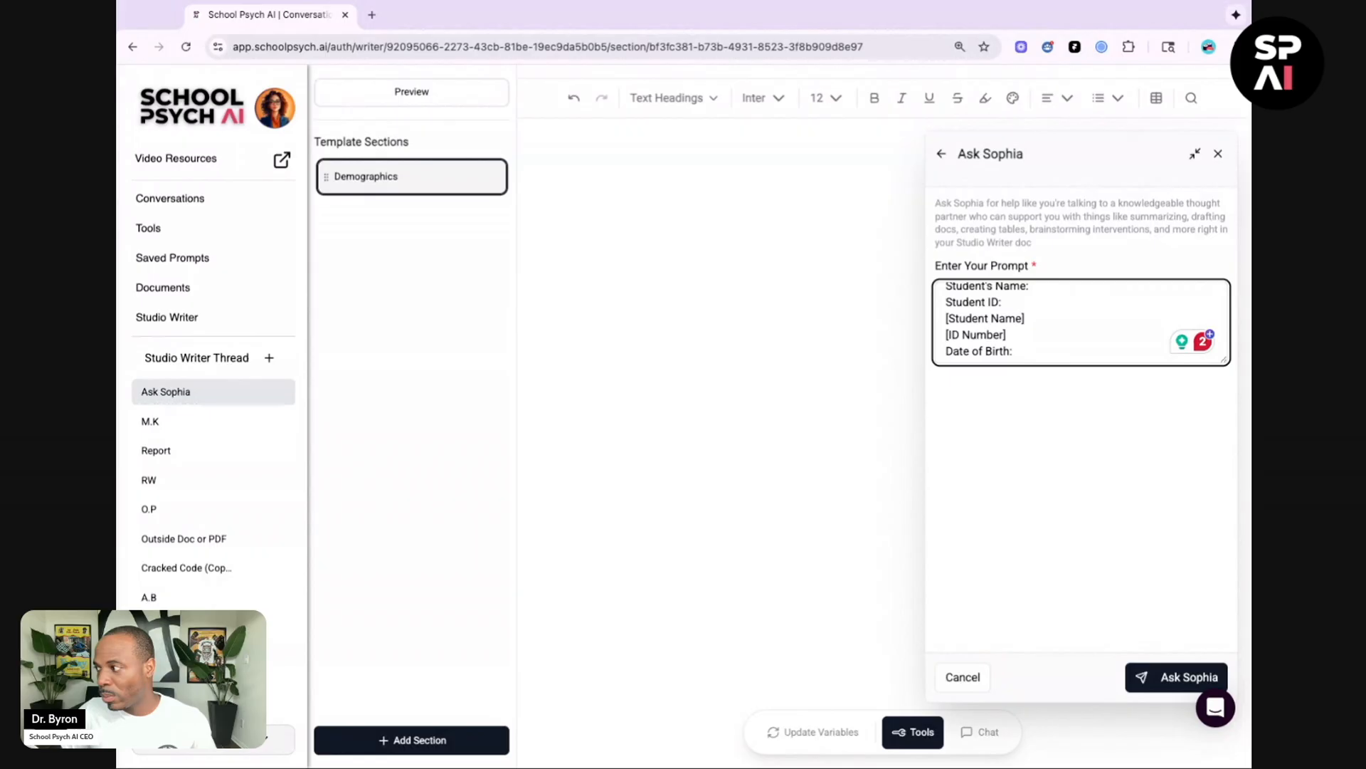
scroll(1080, 322, "down", 9)
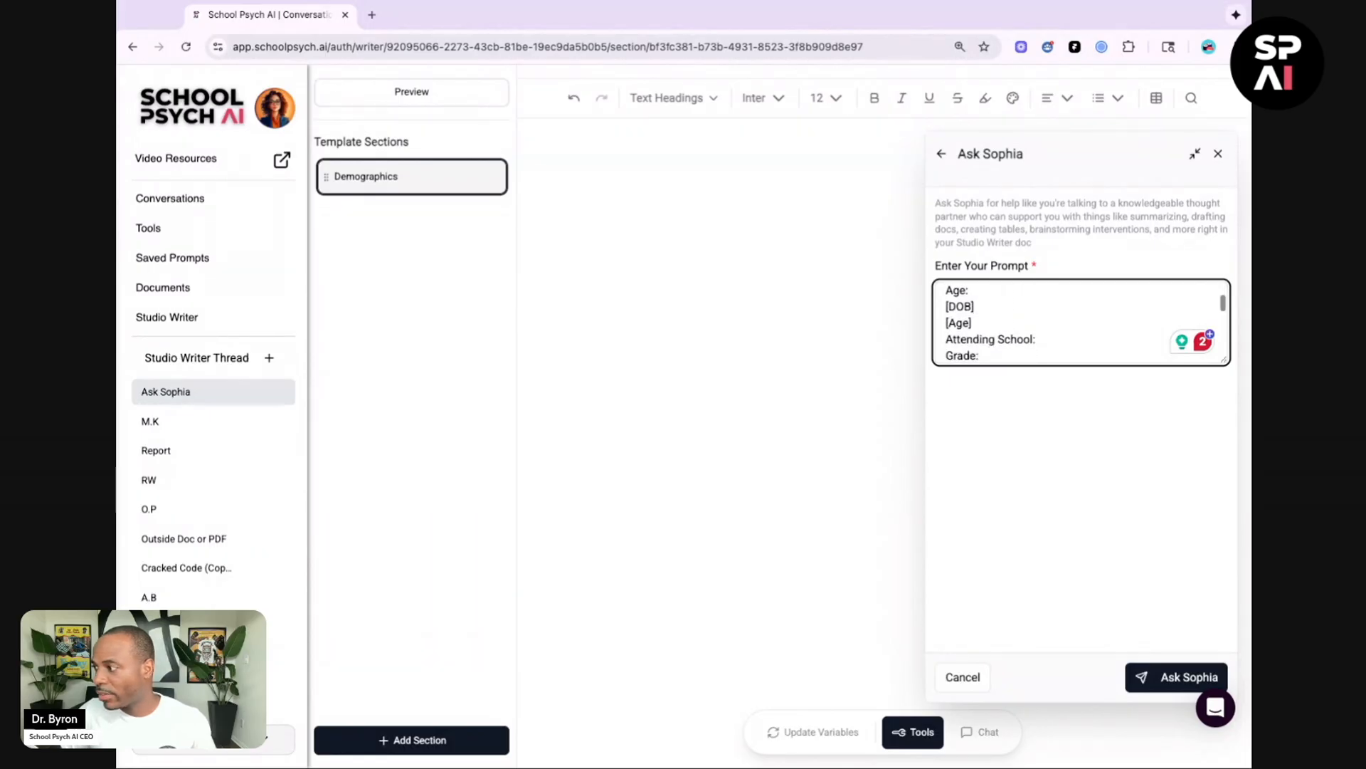
scroll(1080, 322, "down", 15)
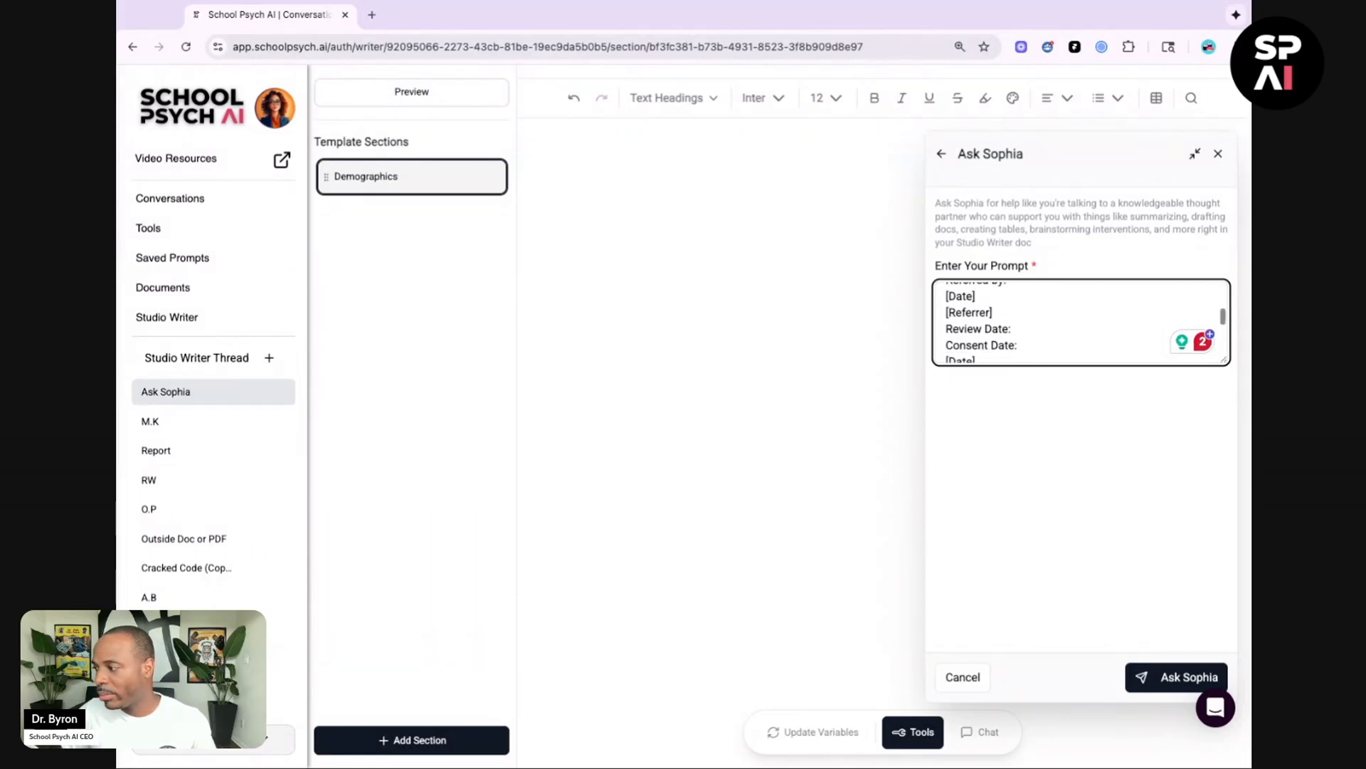
left_click(1165, 681)
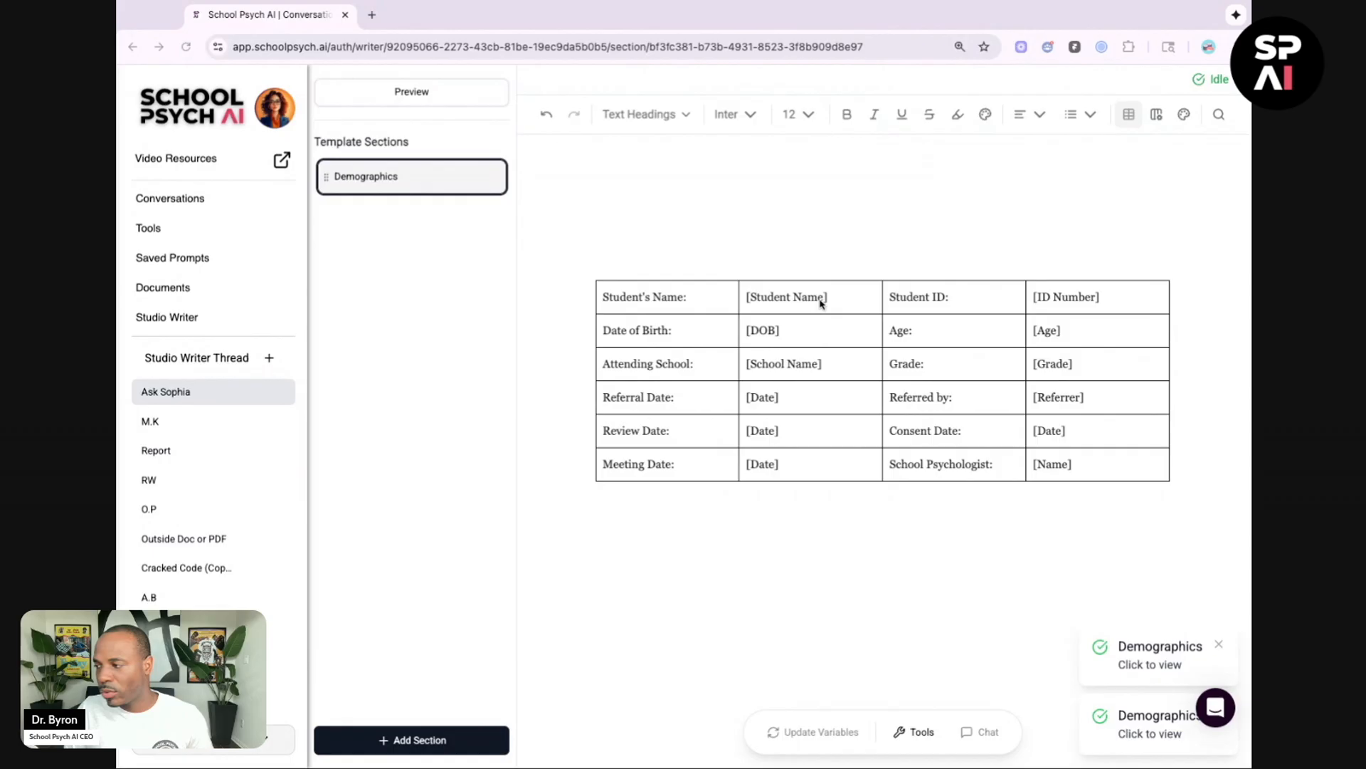
Step: Replace the student name and date of birth placeholders in the table with sample student details
key("shift+Left")
key("shift+Left")
key("shift+Left")
key("shift+Left")
key("shift+Left")
key("shift+Left")
key("shift+Left")
key("shift+Left")
key("shift+Left")
key("shift+Left")
key("shift+Left")
key("shift+Left")
key("shift+Left")
key("shift+Left")
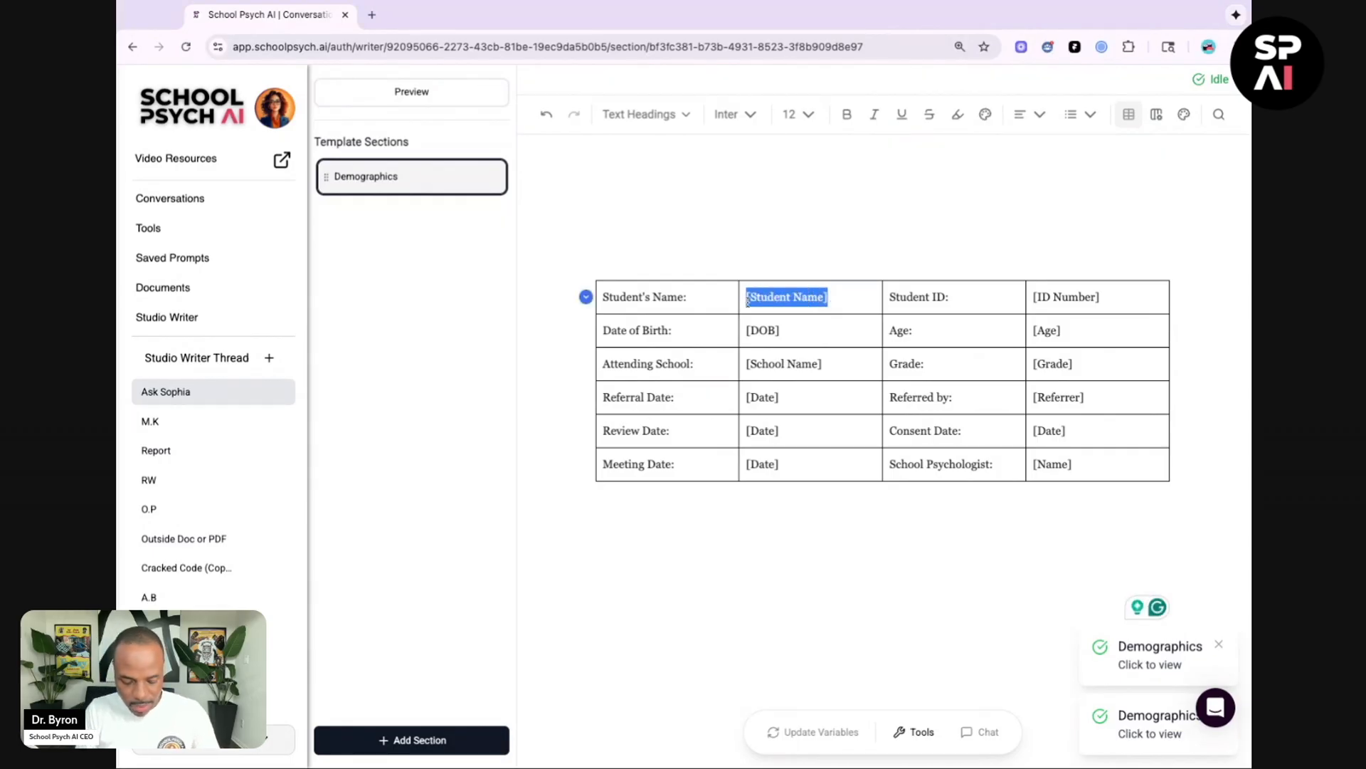
type("Jane Doe")
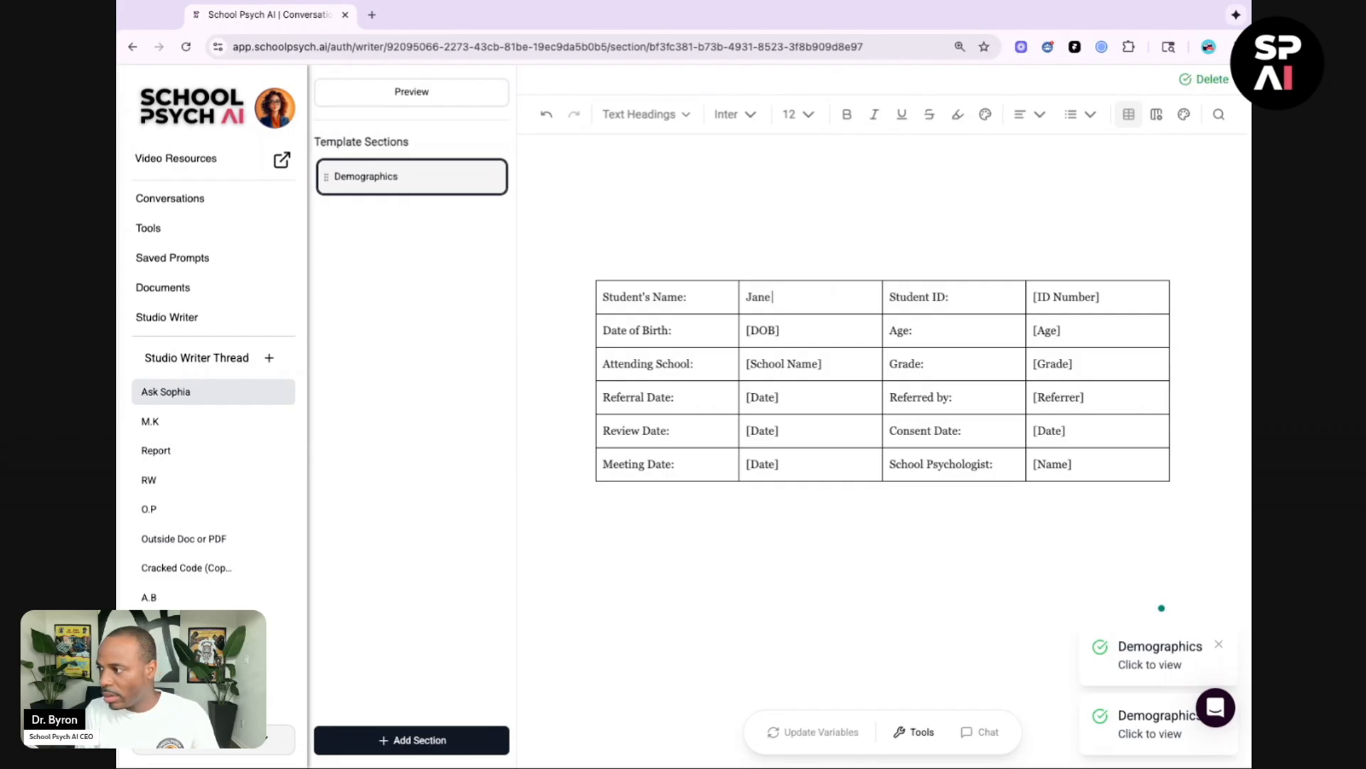
left_click(786, 332)
key("shift+Left")
key("shift+Left")
key("shift+Left")
key("shift+Left")
key("shift+Left")
type("1")
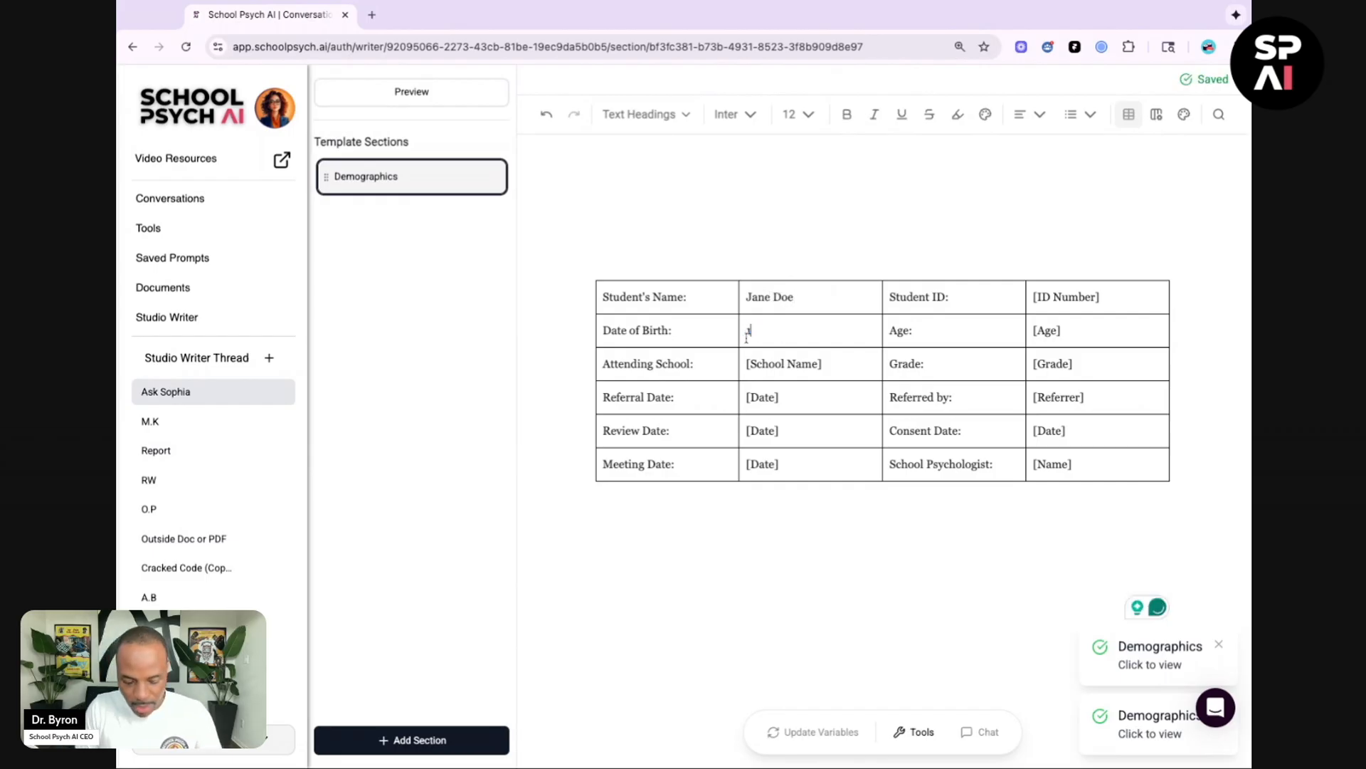
type("/12/2")
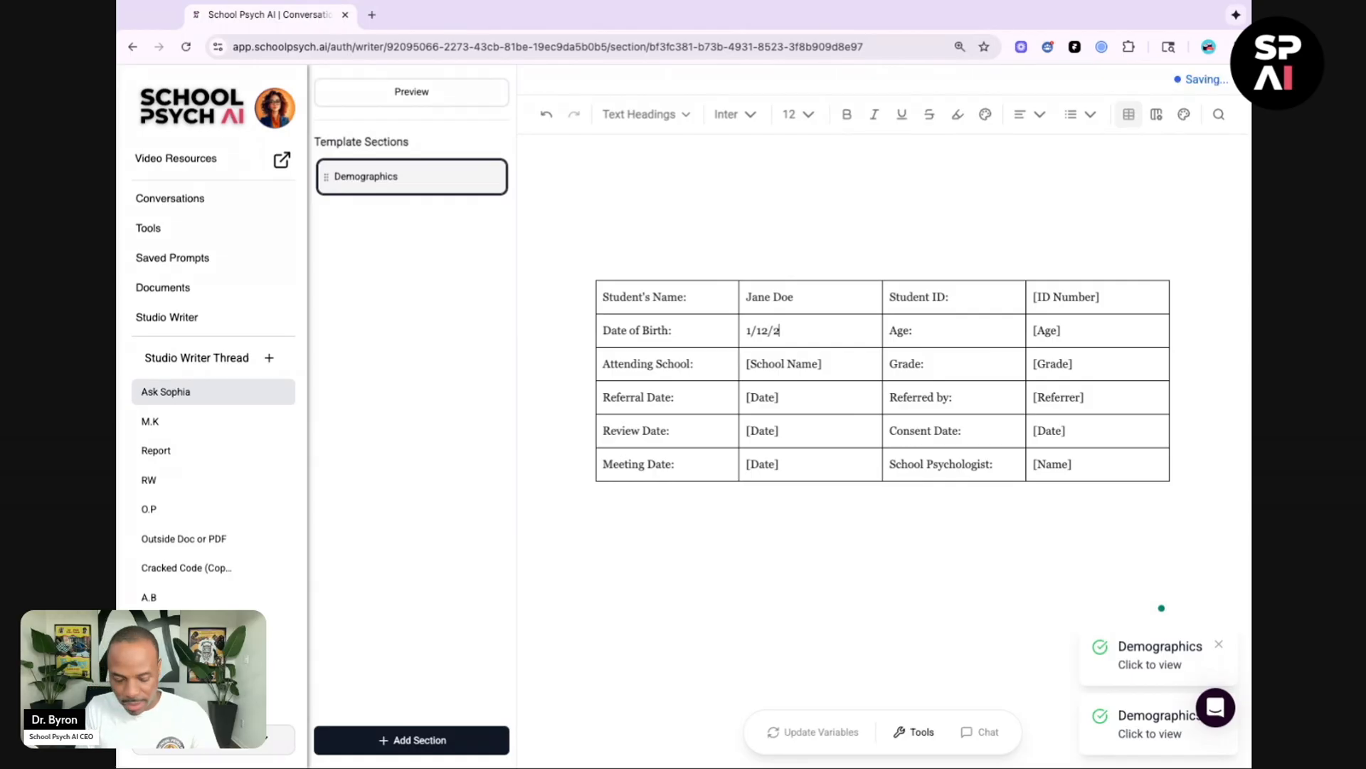
type("021")
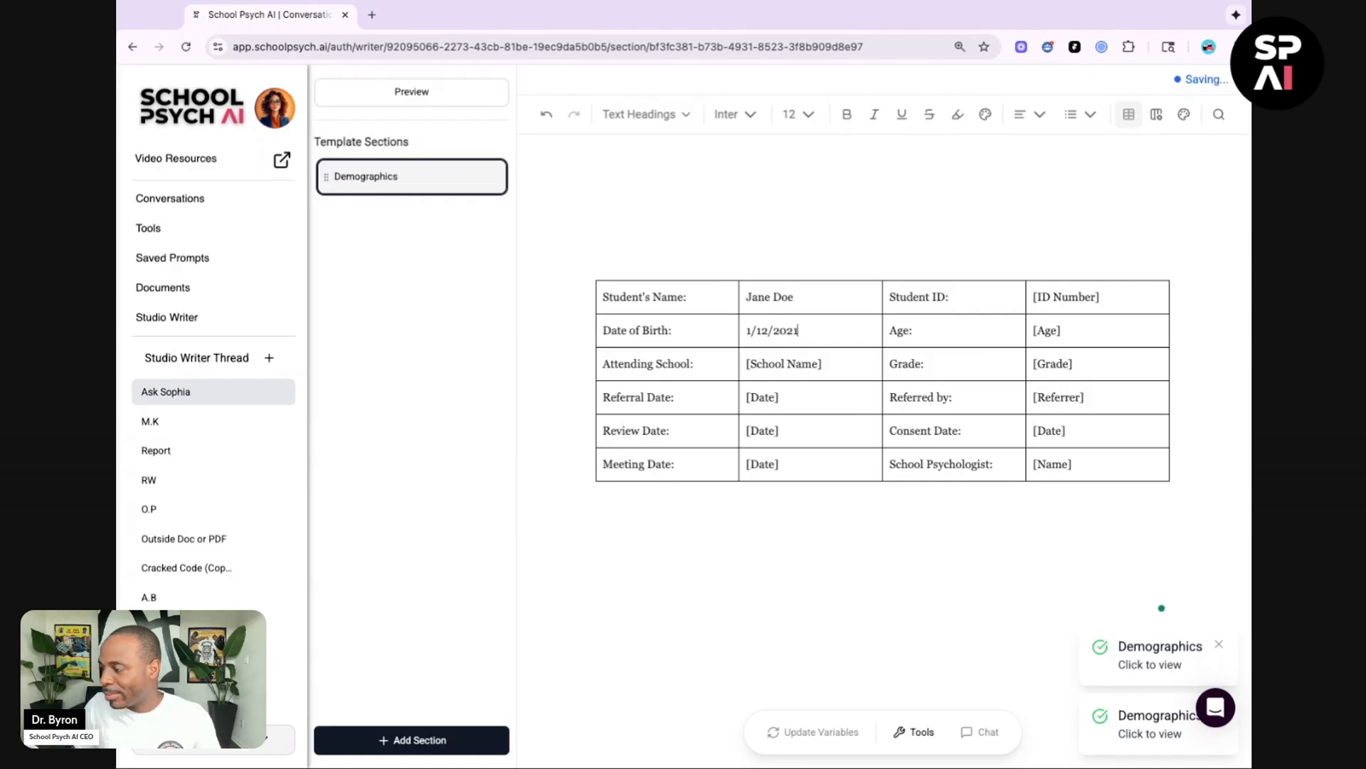
Step: Replace the school name placeholder with Fictional
key("shift+Left")
key("shift+Left")
key("shift+Left")
key("shift+Left")
key("shift+Left")
key("shift+Left")
key("shift+Left")
key("shift+Left")
key("shift+Left")
key("shift+Left")
key("shift+Left")
key("shift+Left")
key("shift+Left")
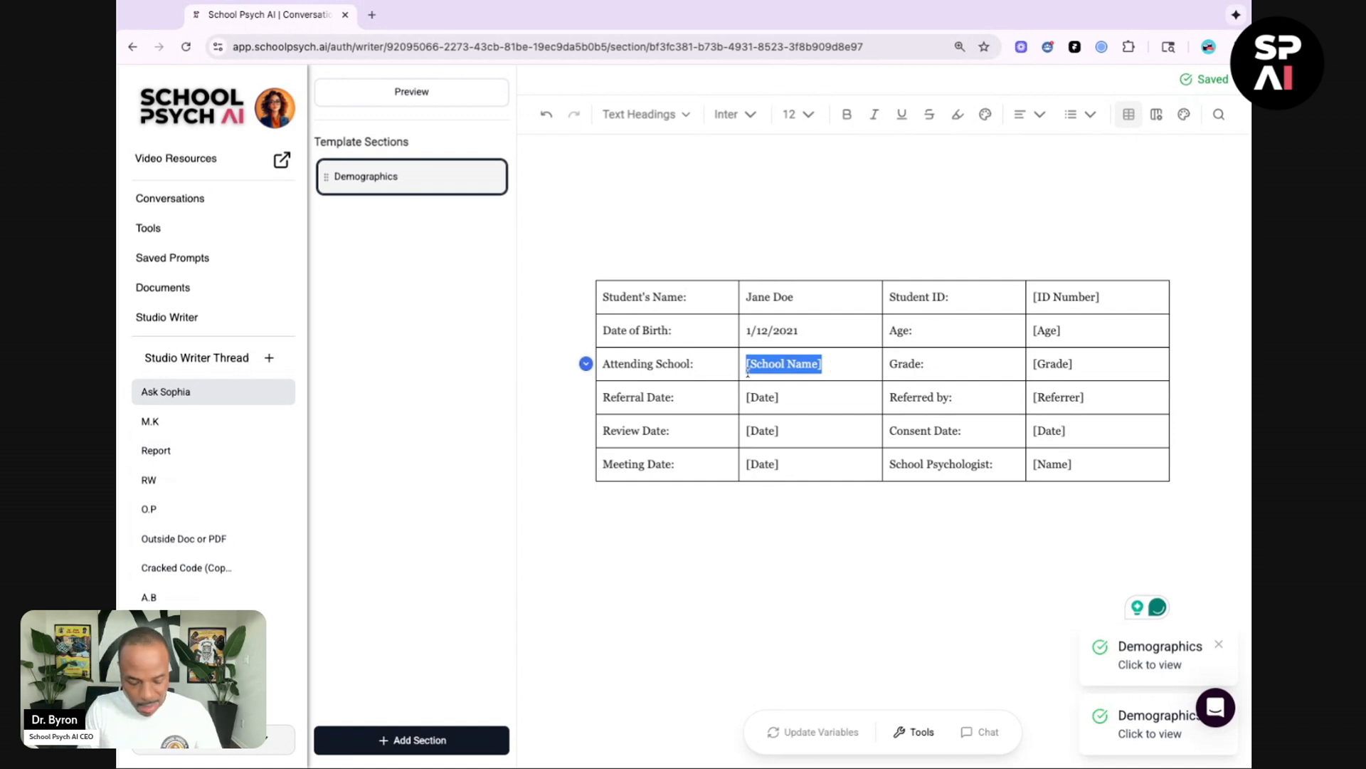
type("Fictional")
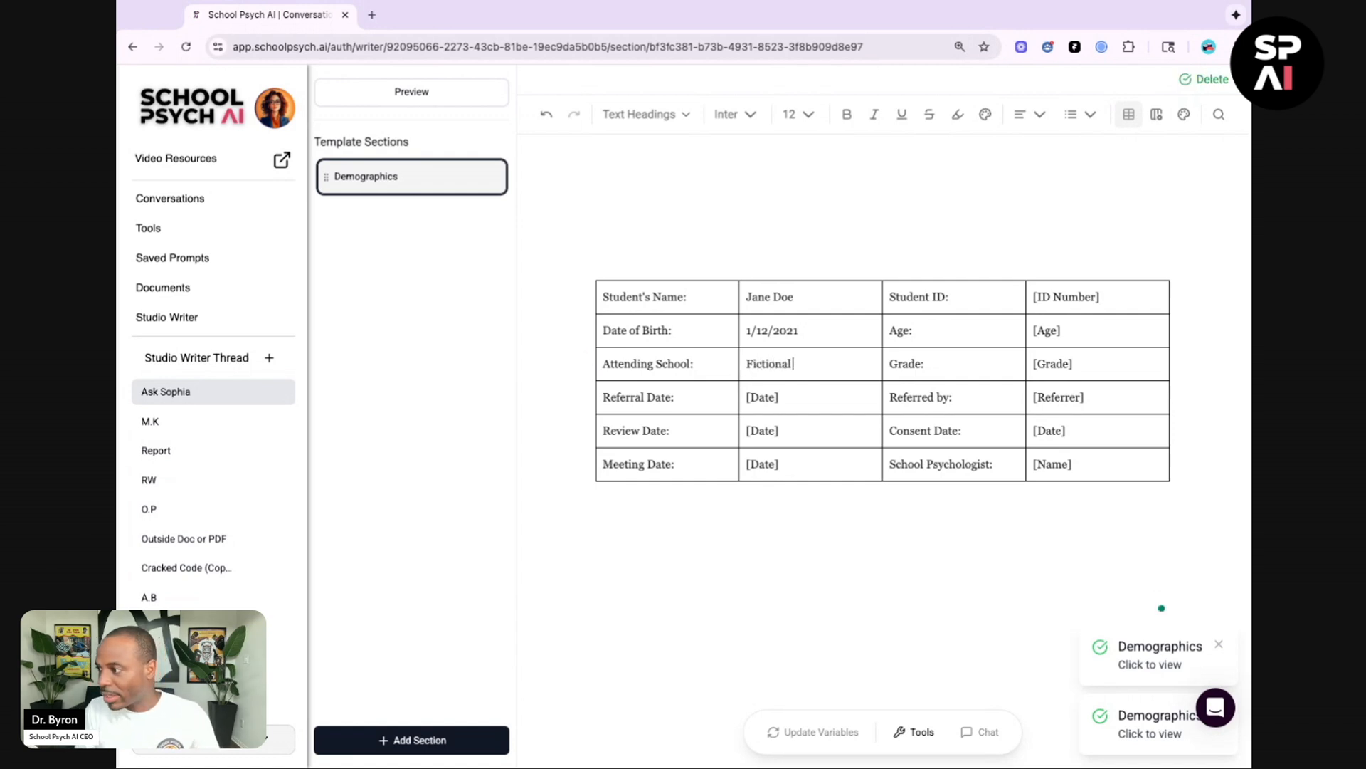
type(" E")
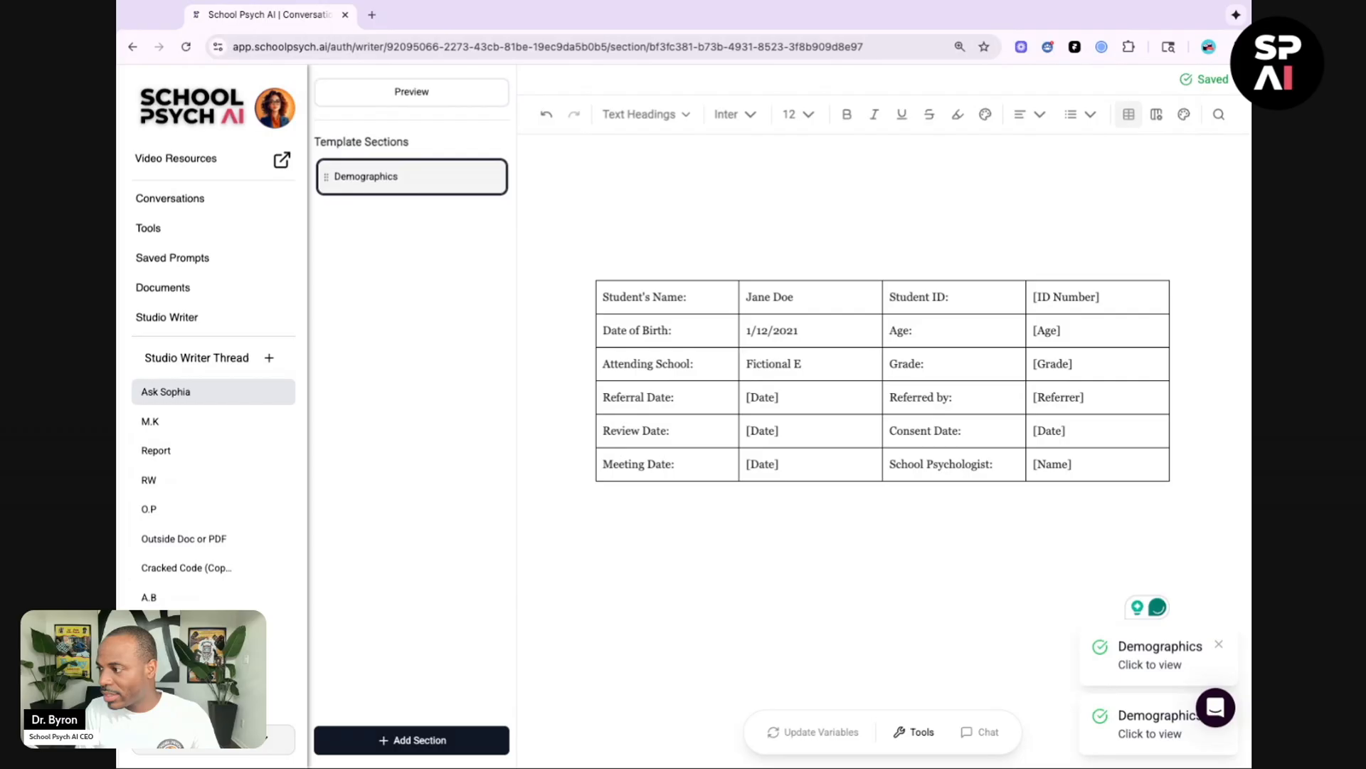
type("lementary")
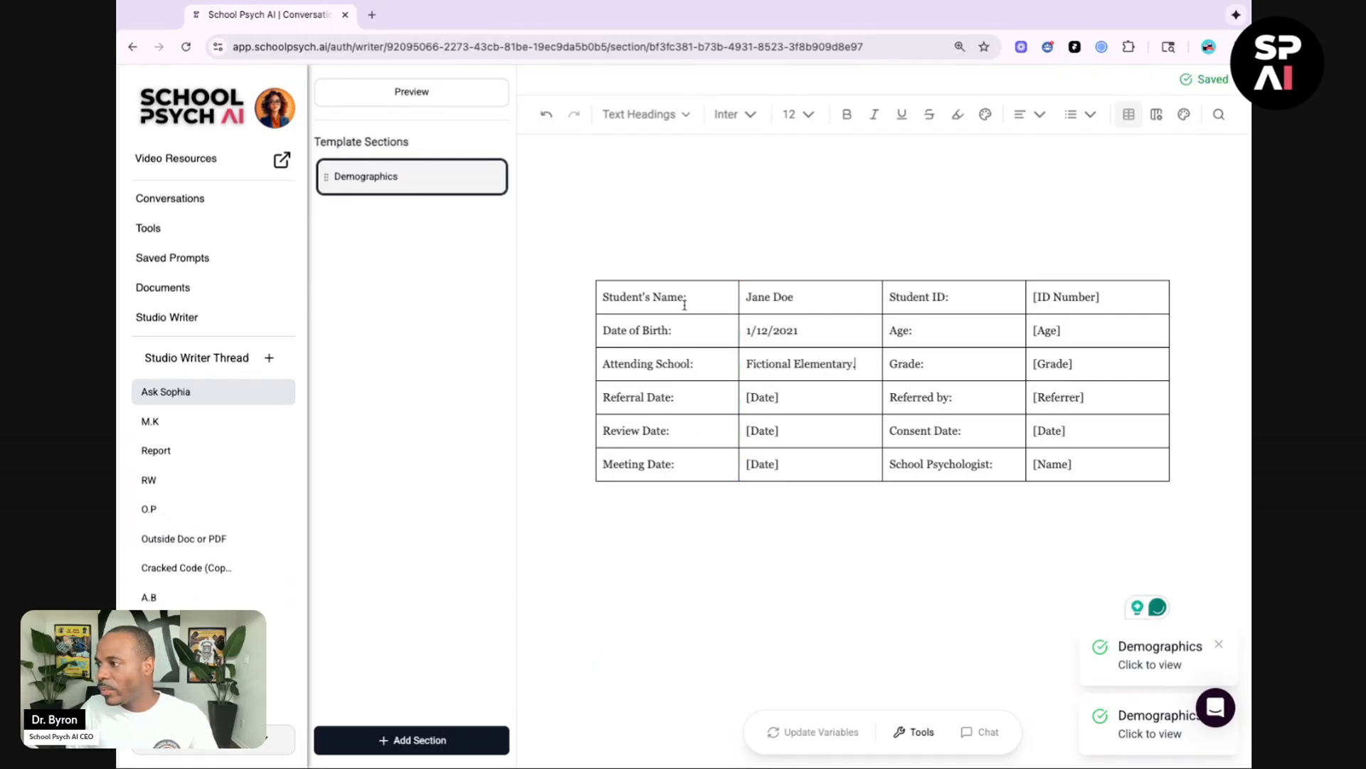
Step: Add the heading CONFIDENTIAL PSYCHOLOGICAL EVALUATION on a line above the demographics table
left_click(703, 265)
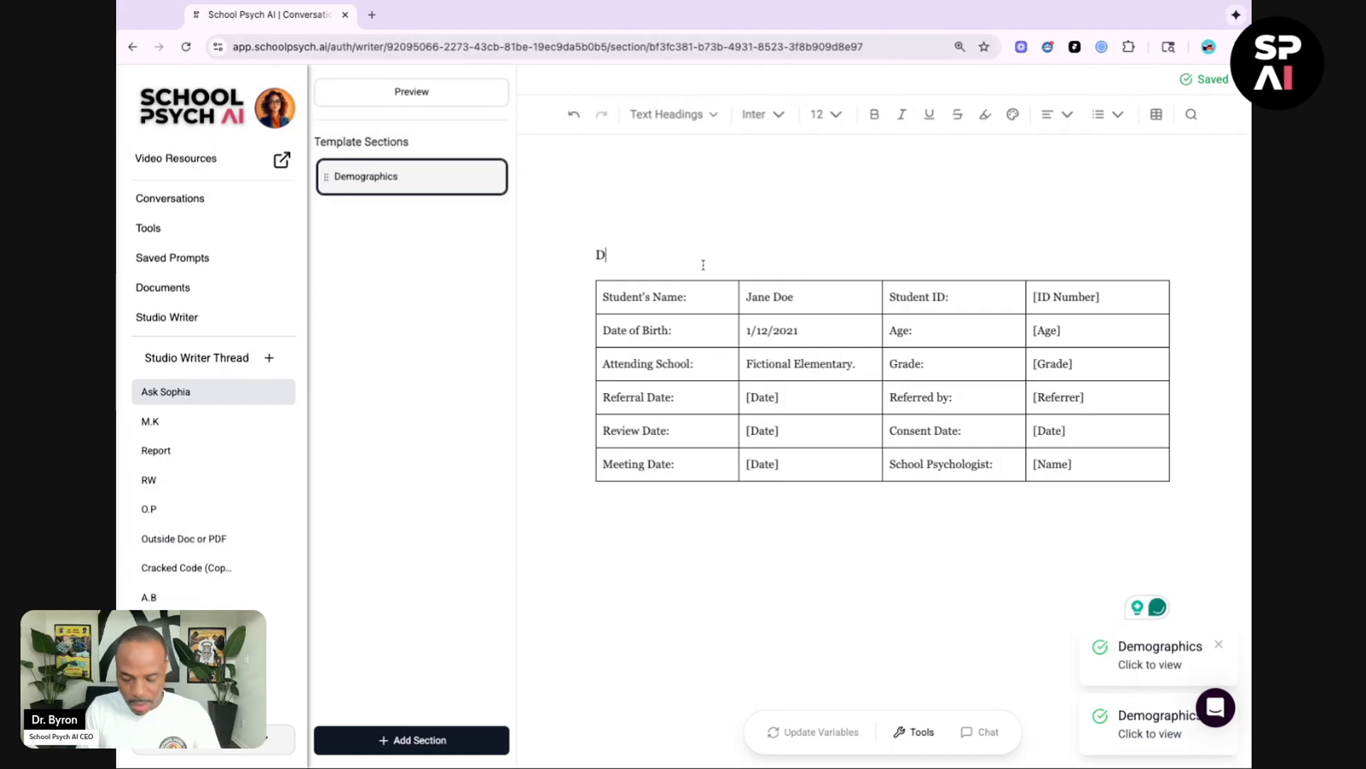
type("CO")
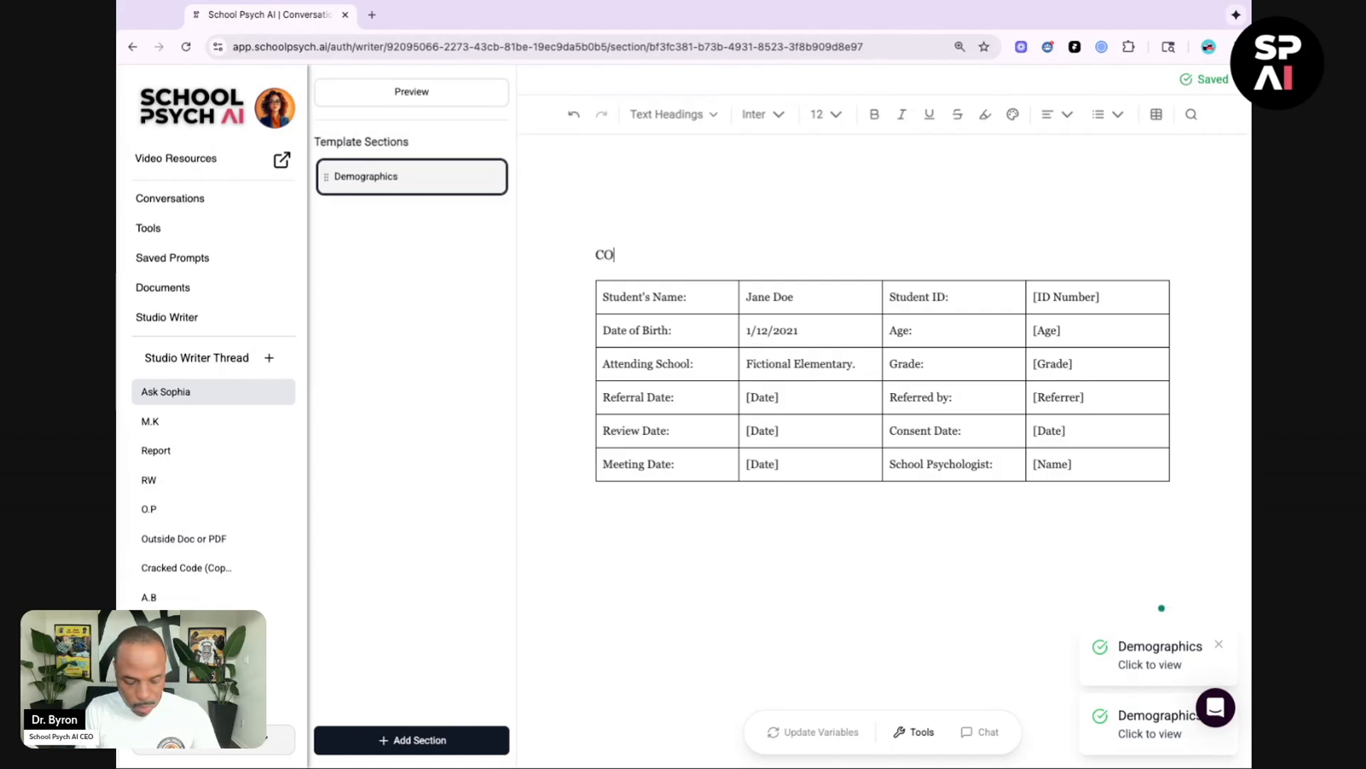
type("NFIDENTIAL PSYC")
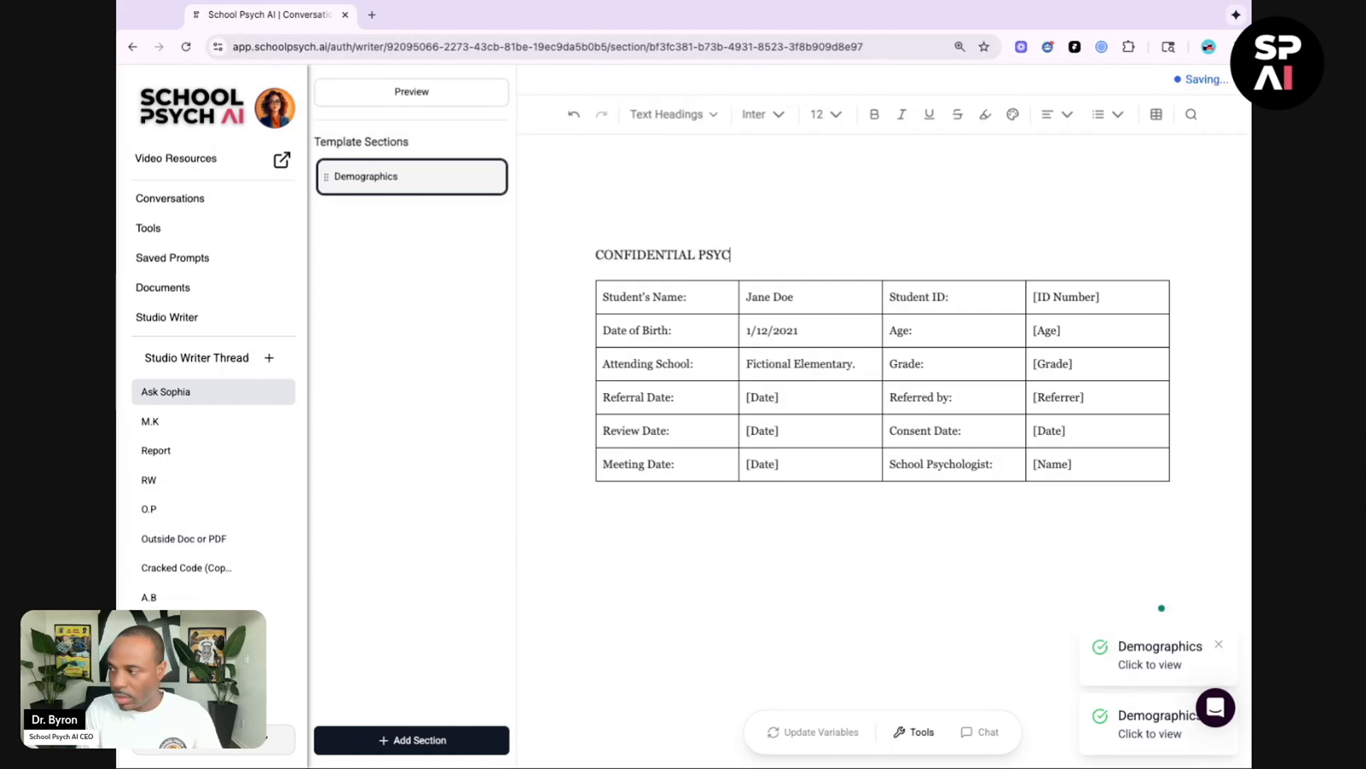
type("HOLOGICAL EVALUATION")
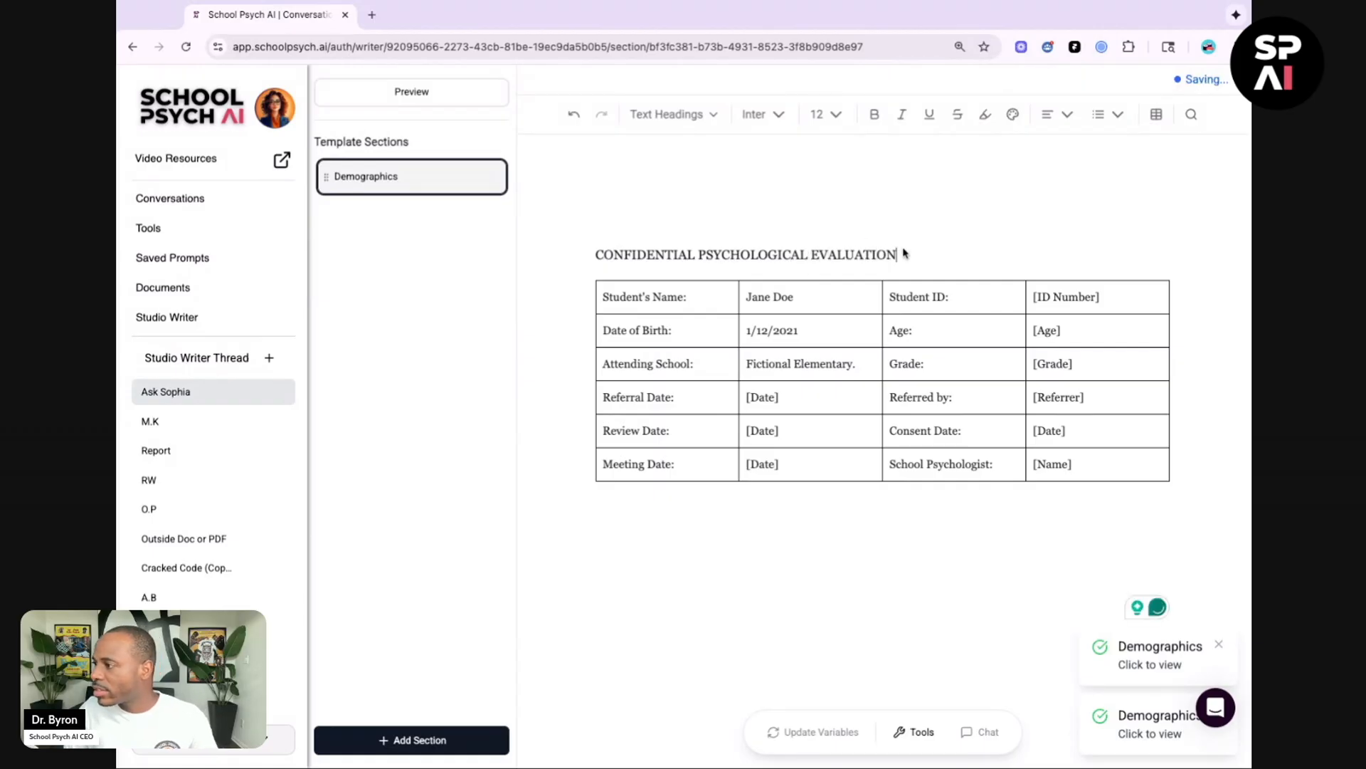
Step: Center the CONFIDENTIAL PSYCHOLOGICAL EVALUATION heading and make it bold
key("shift+Left")
key("shift+Left")
key("shift+Left")
key("shift+Left")
key("shift+Left")
key("shift+Left")
key("shift+Left")
key("shift+Left")
key("shift+Left")
key("shift+Left")
key("shift+Left")
key("shift+Left")
key("shift+Left")
key("shift+Left")
key("shift+Left")
key("shift+Left")
key("shift+Left")
key("shift+Left")
key("shift+Left")
key("shift+Left")
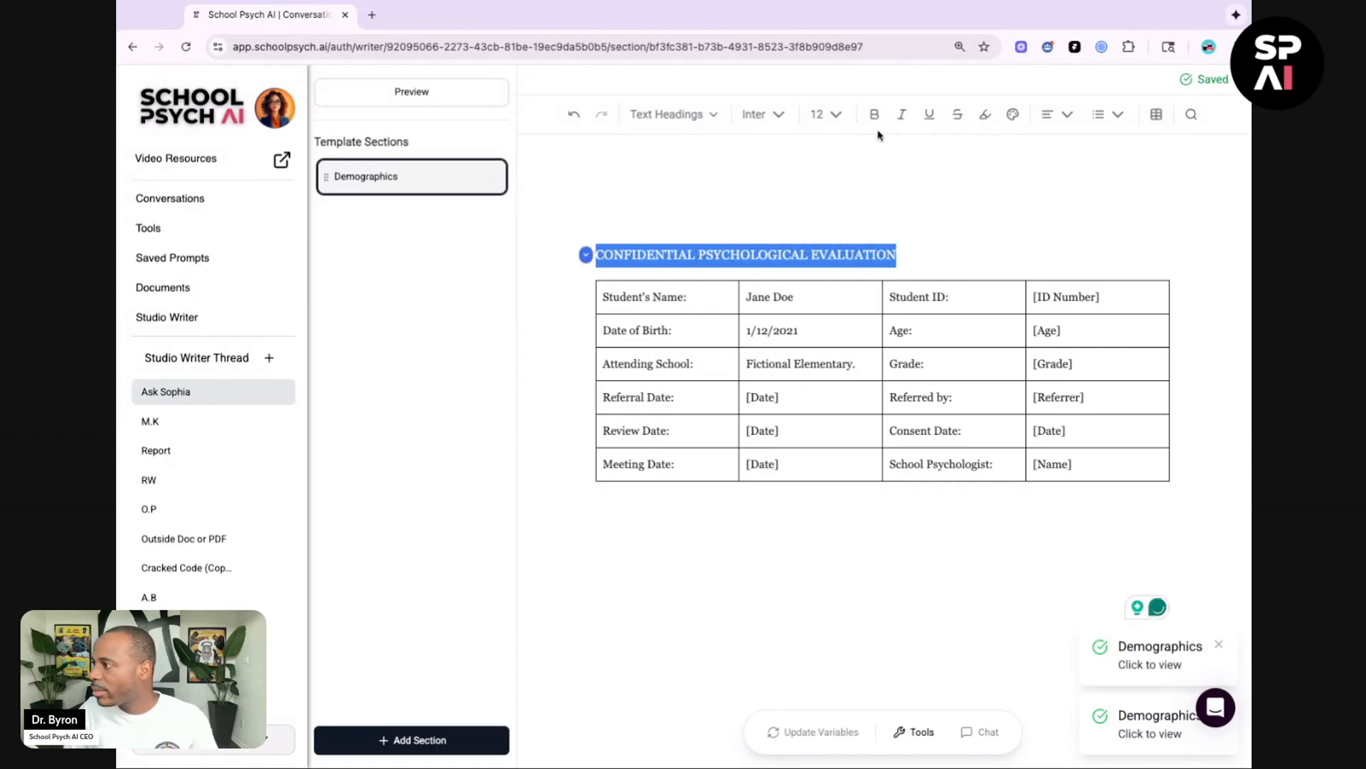
left_click(1053, 114)
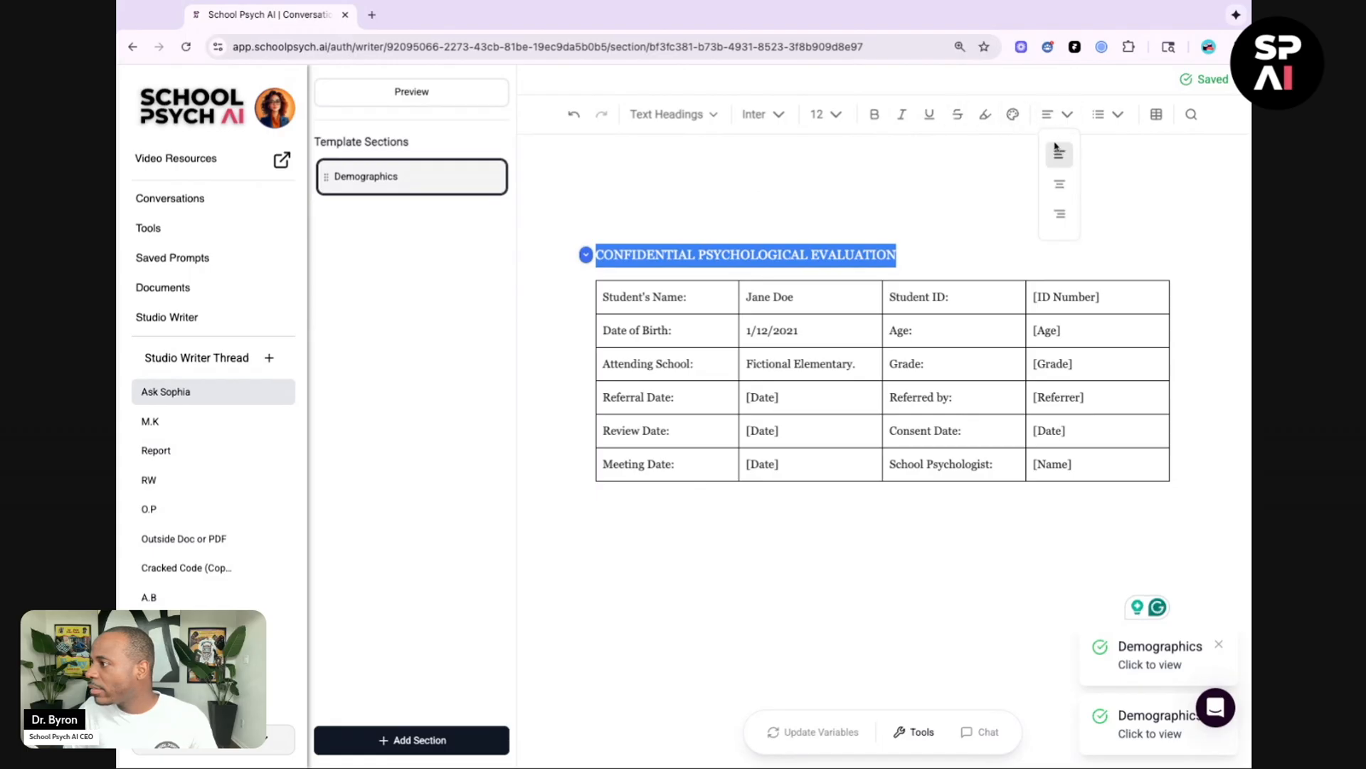
left_click(1060, 184)
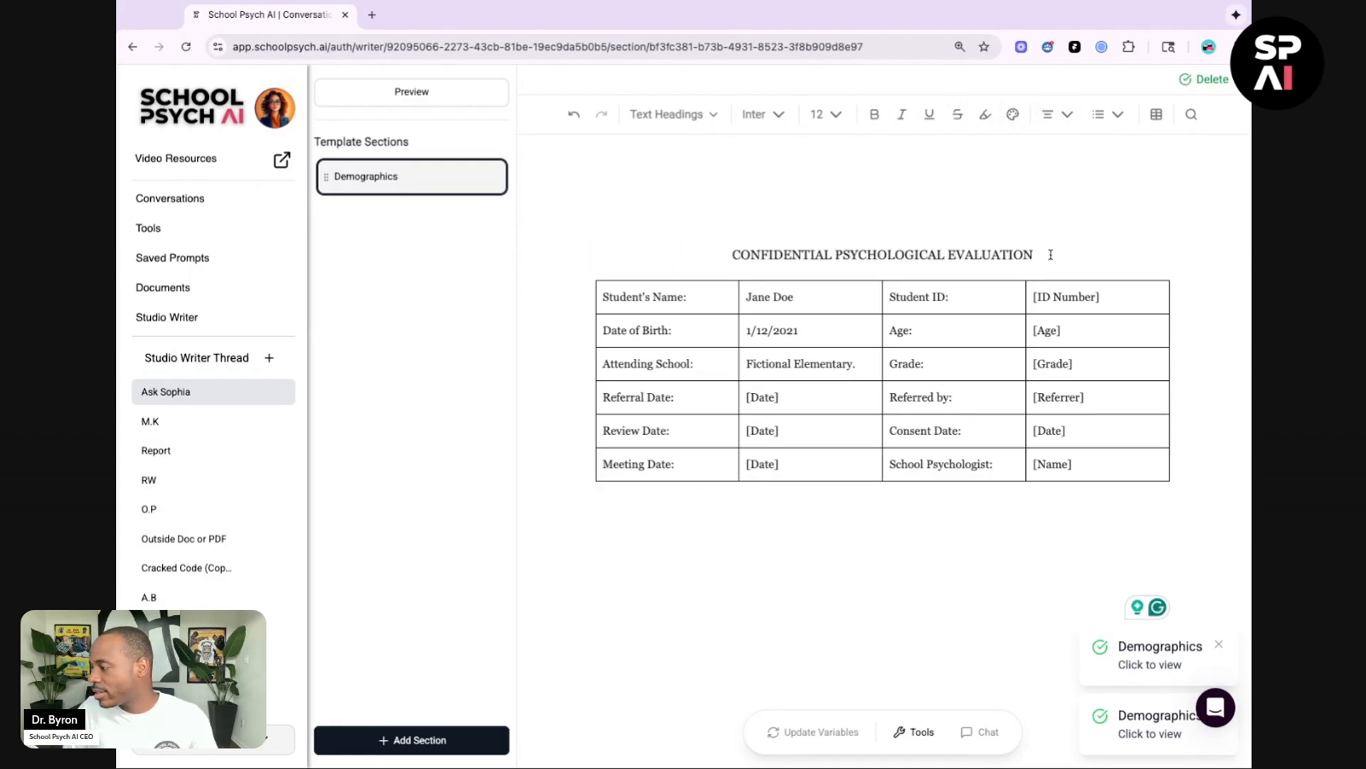
left_click_drag(1051, 255, 733, 255)
left_click(867, 115)
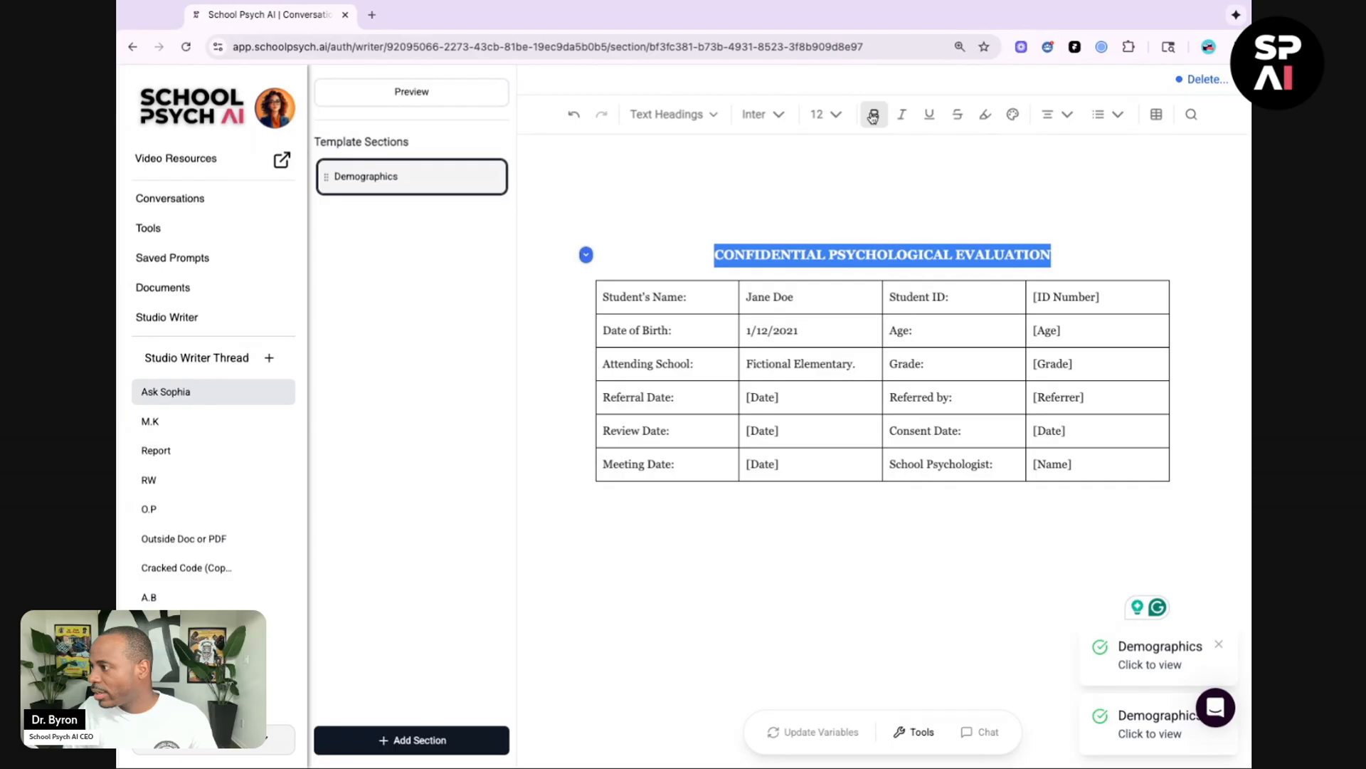
left_click(1075, 242)
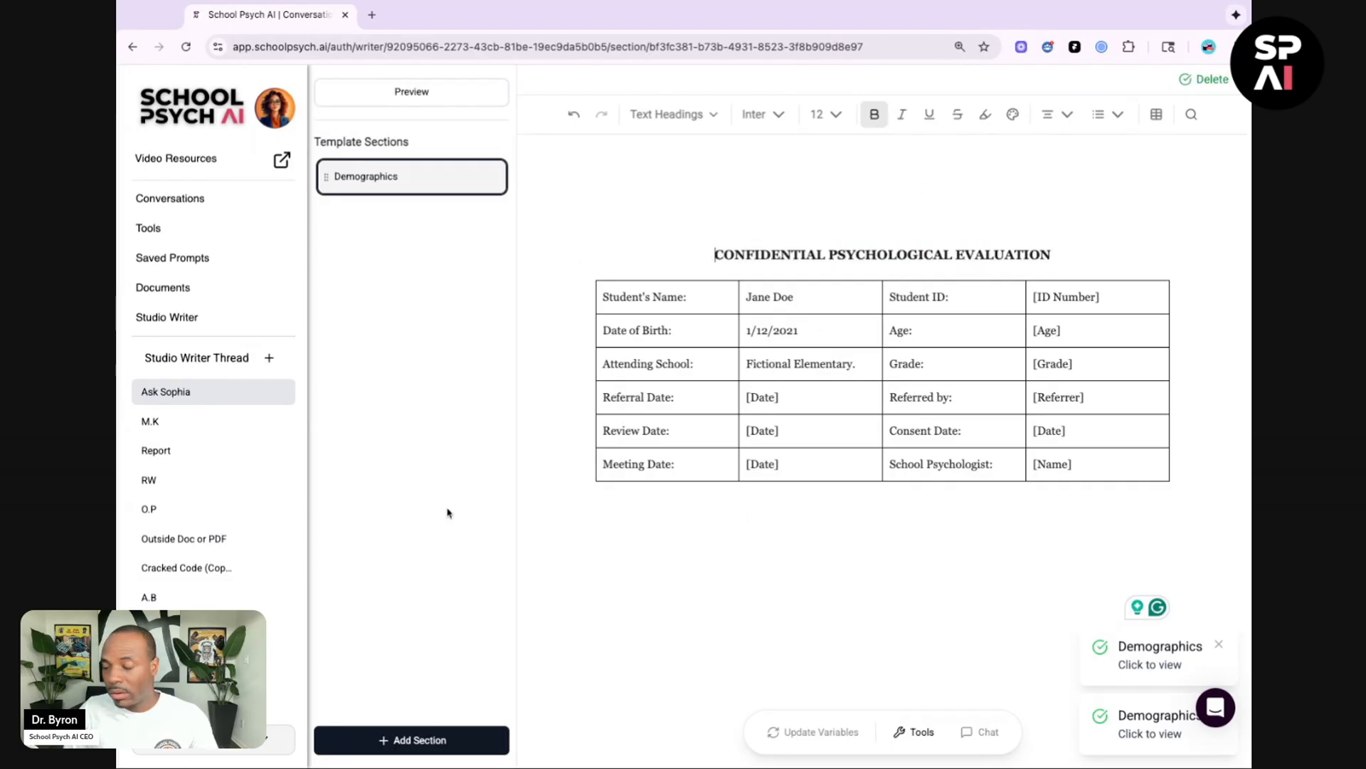
Step: Add a new template section titled Reason For Referral
left_click(421, 739)
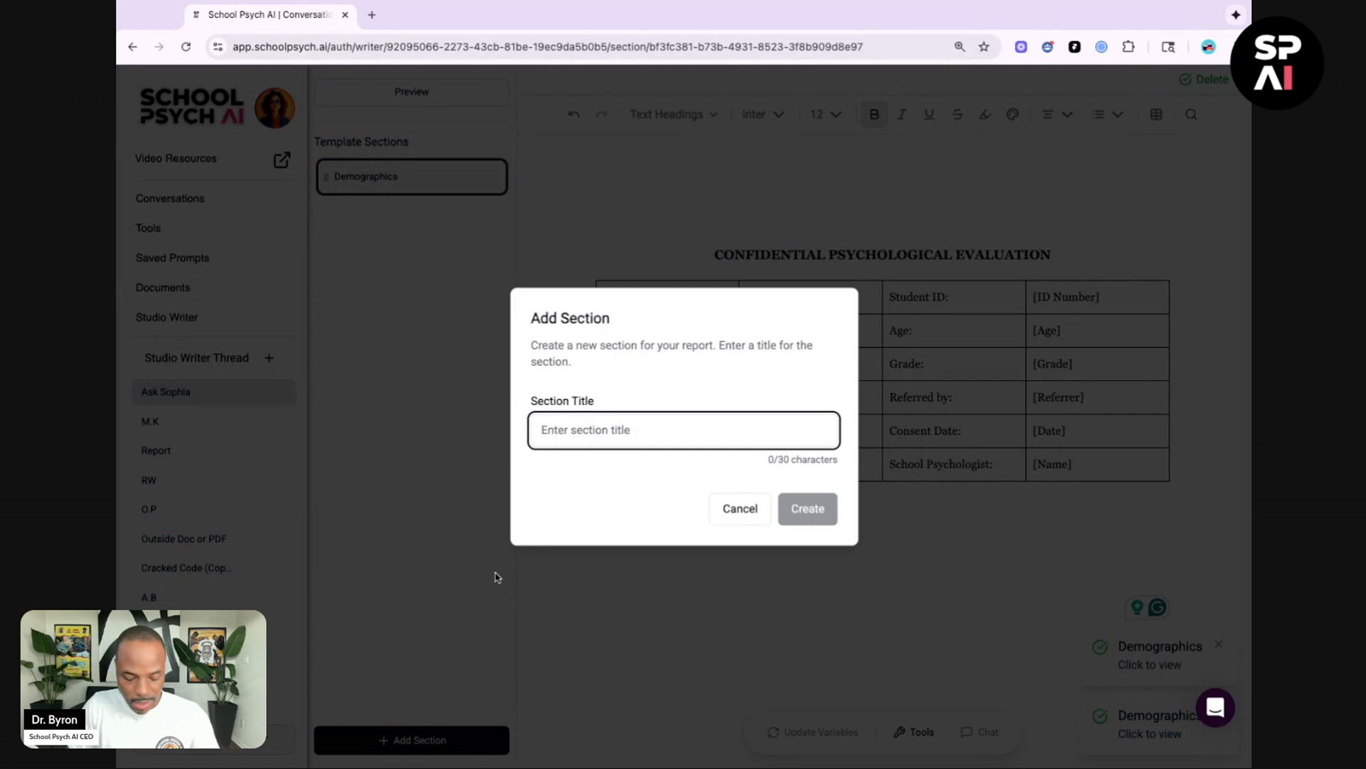
type("REASO")
key("BackSpace")
key("BackSpace")
key("BackSpace")
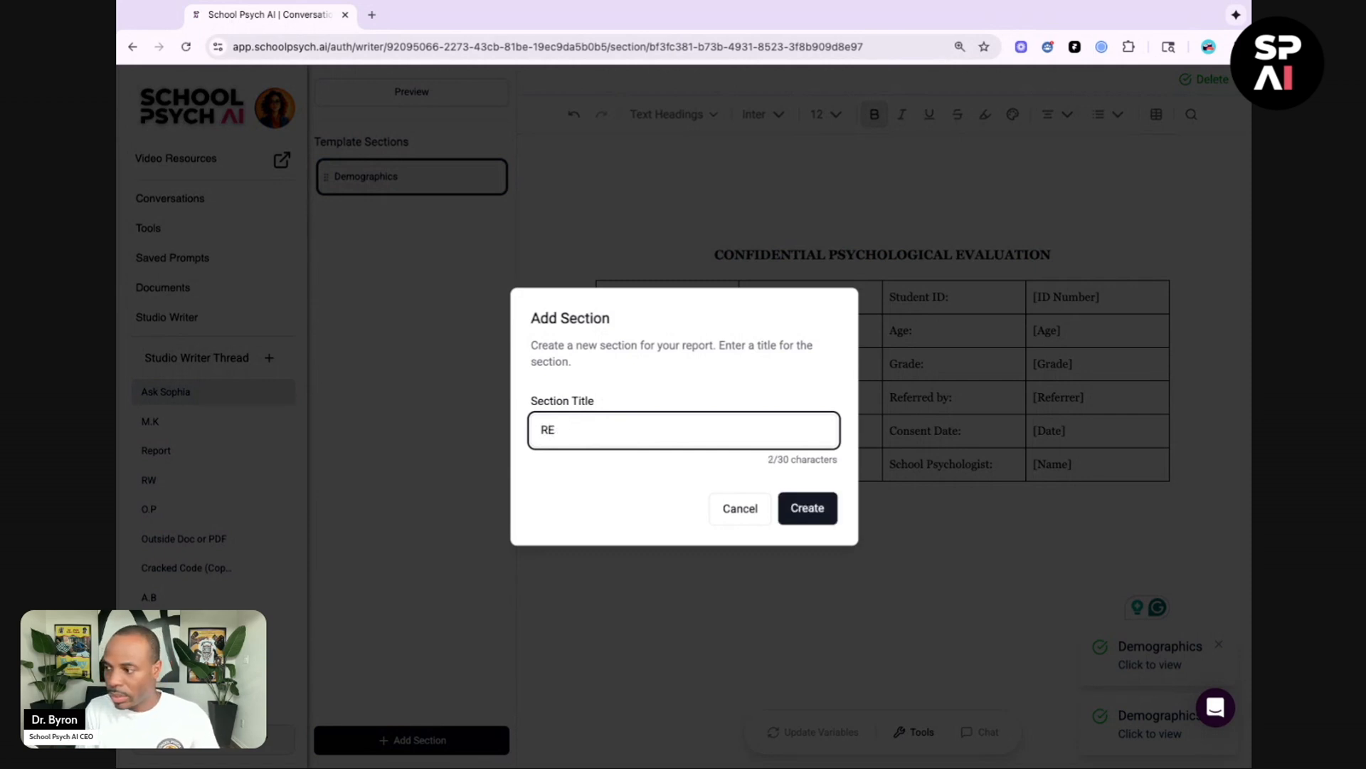
type("ason")
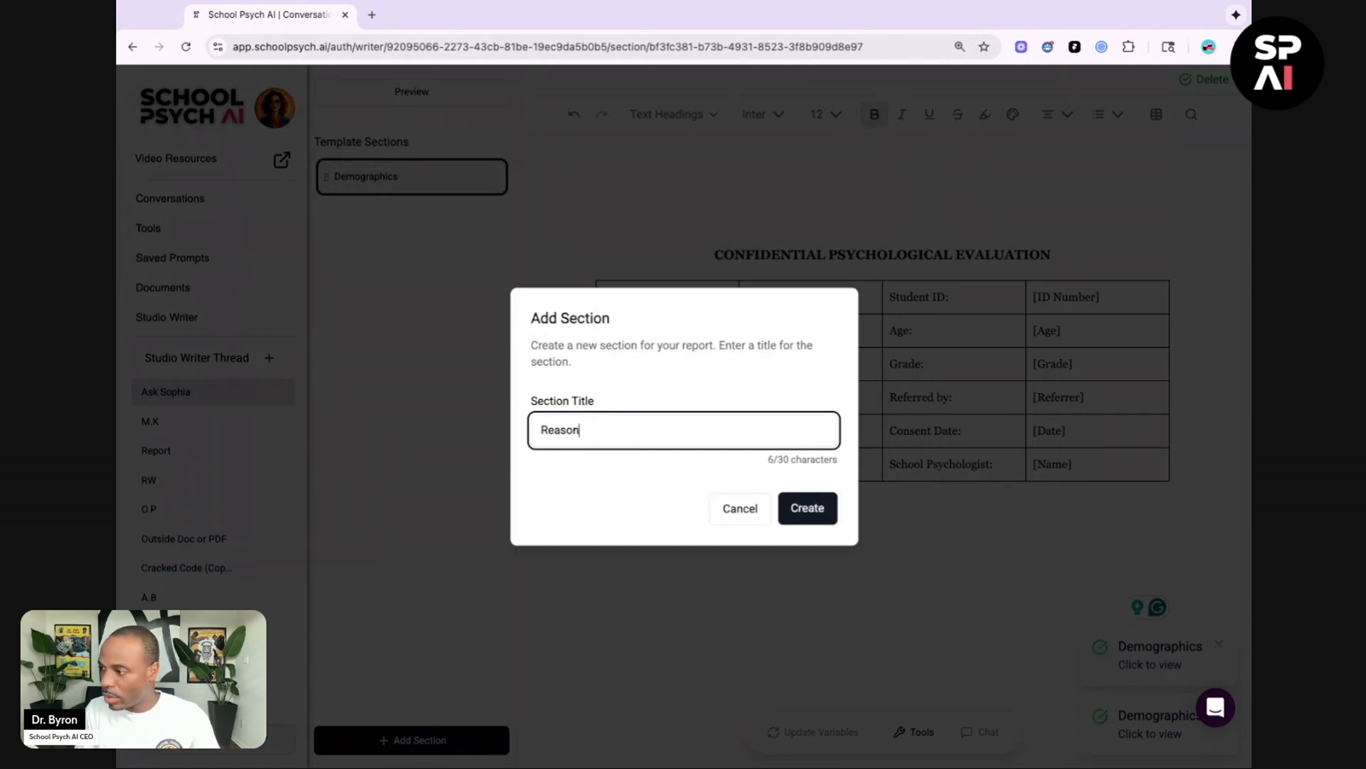
type(" For Referr")
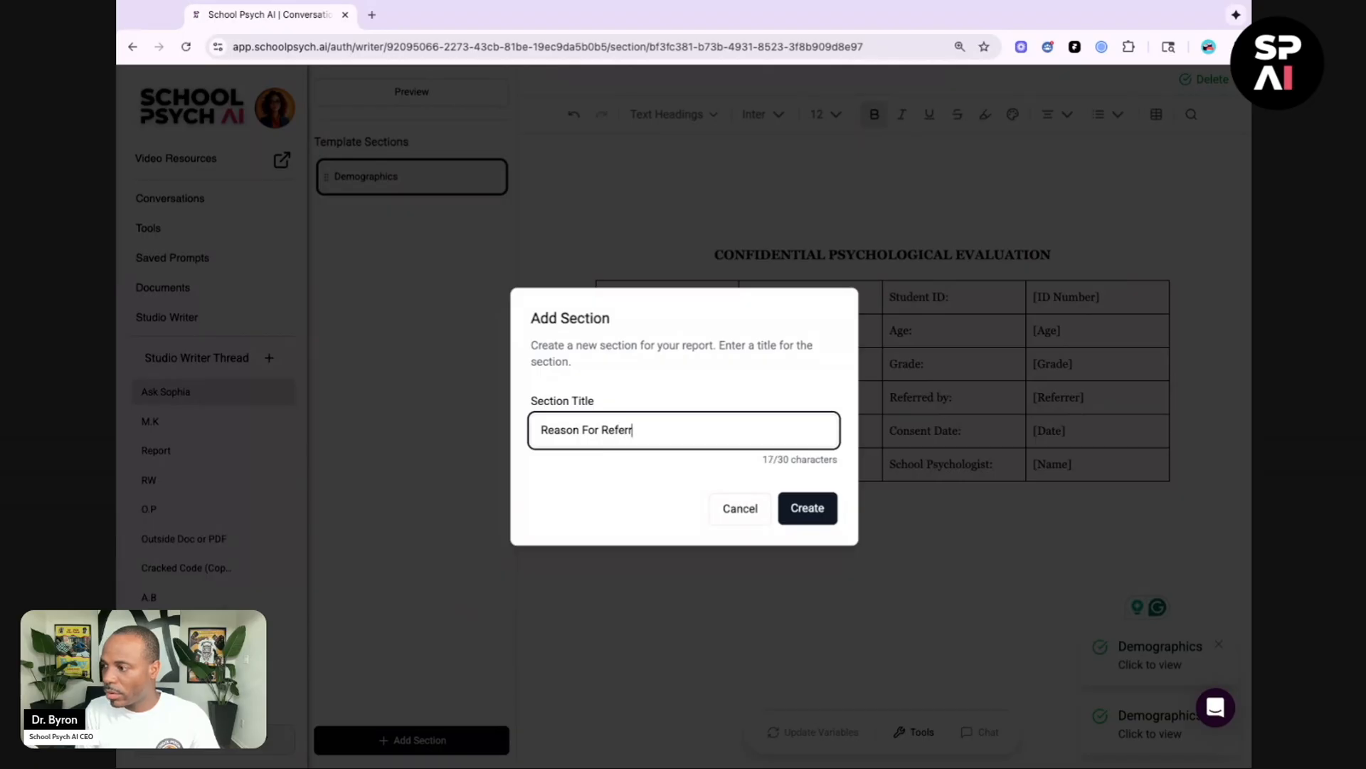
type("al")
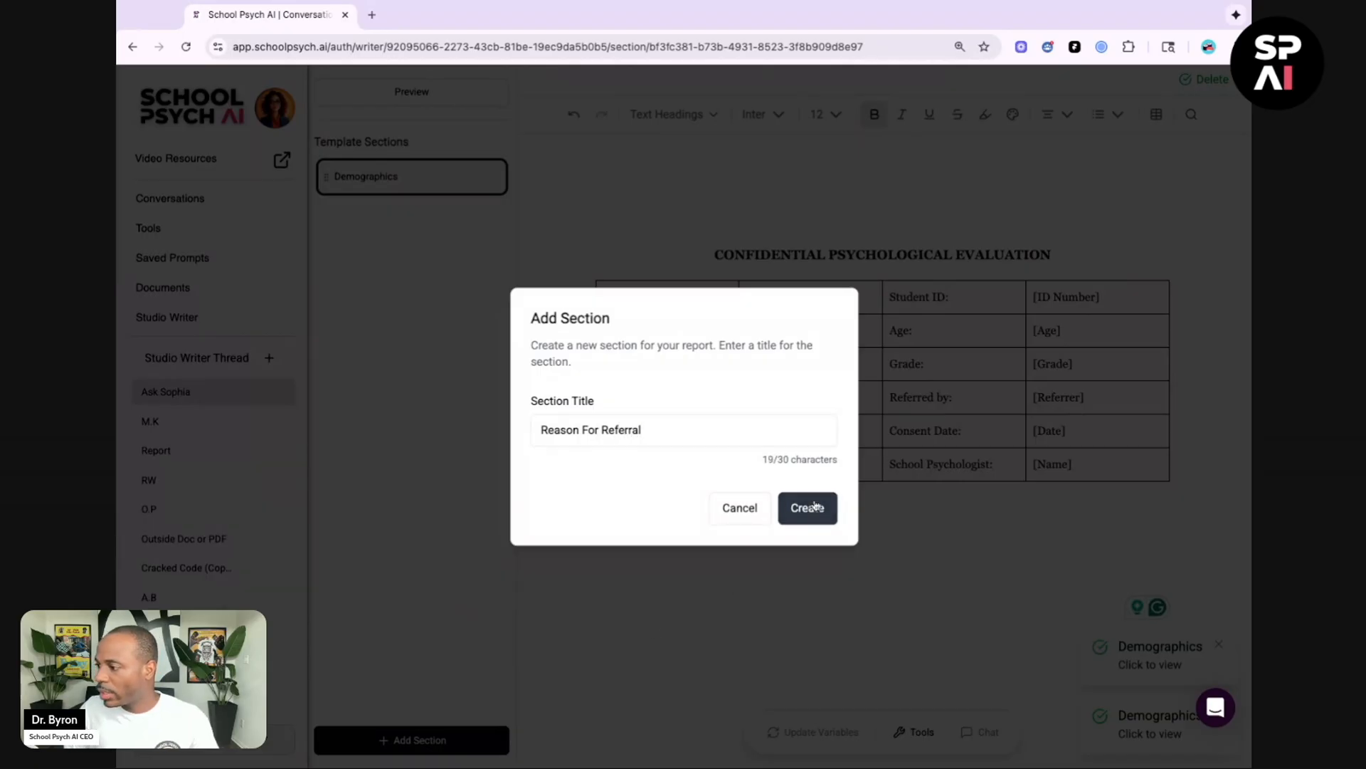
left_click(807, 508)
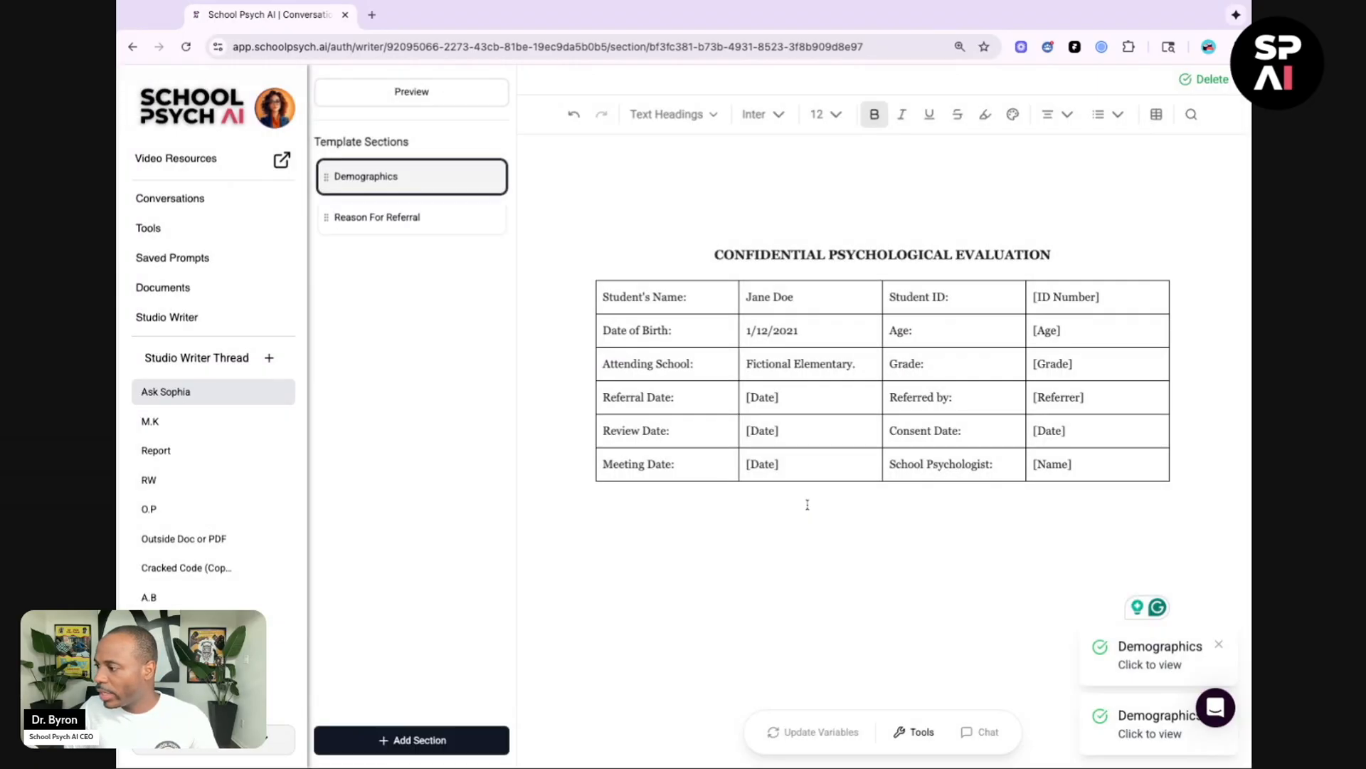
Step: Open the Ask Sophia tool for this section, paste the Reason for Referral prompt and submit it
left_click(920, 739)
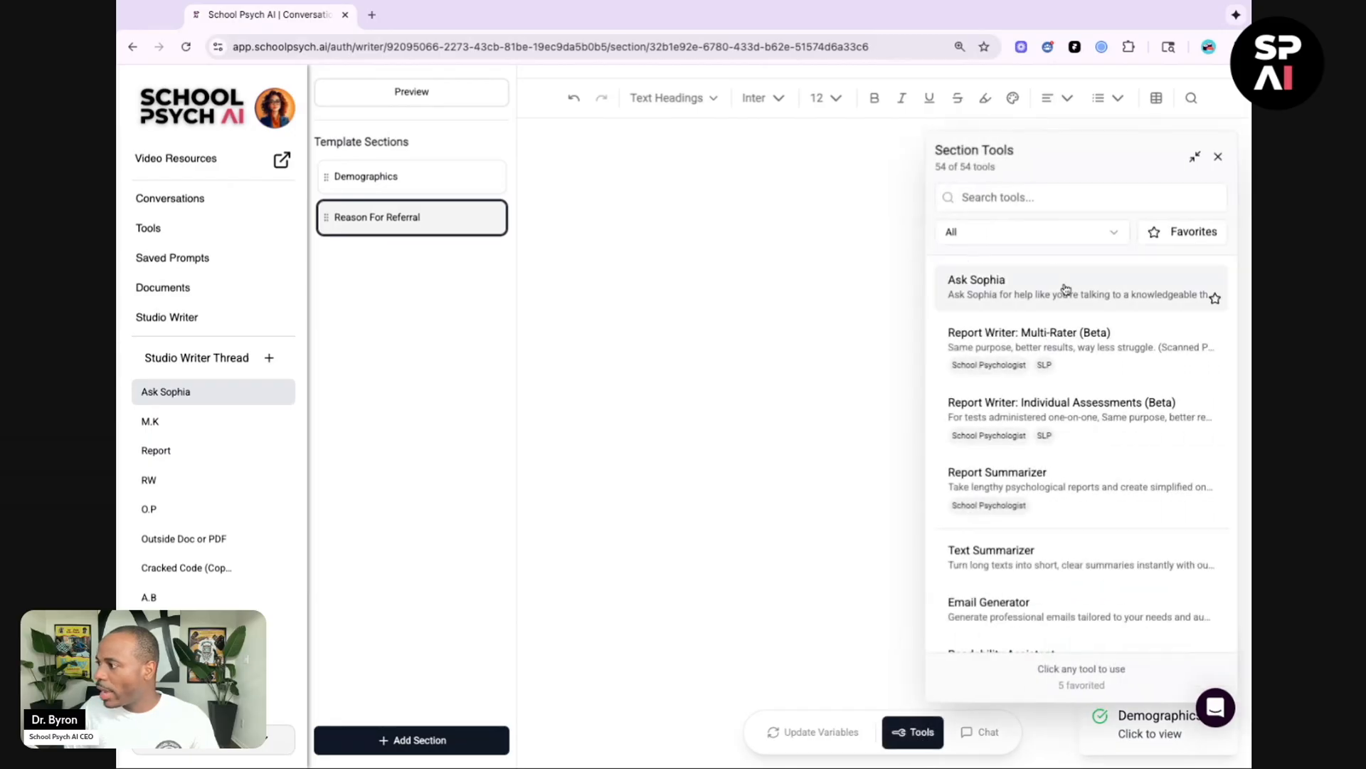
left_click(1060, 290)
left_click(1015, 313)
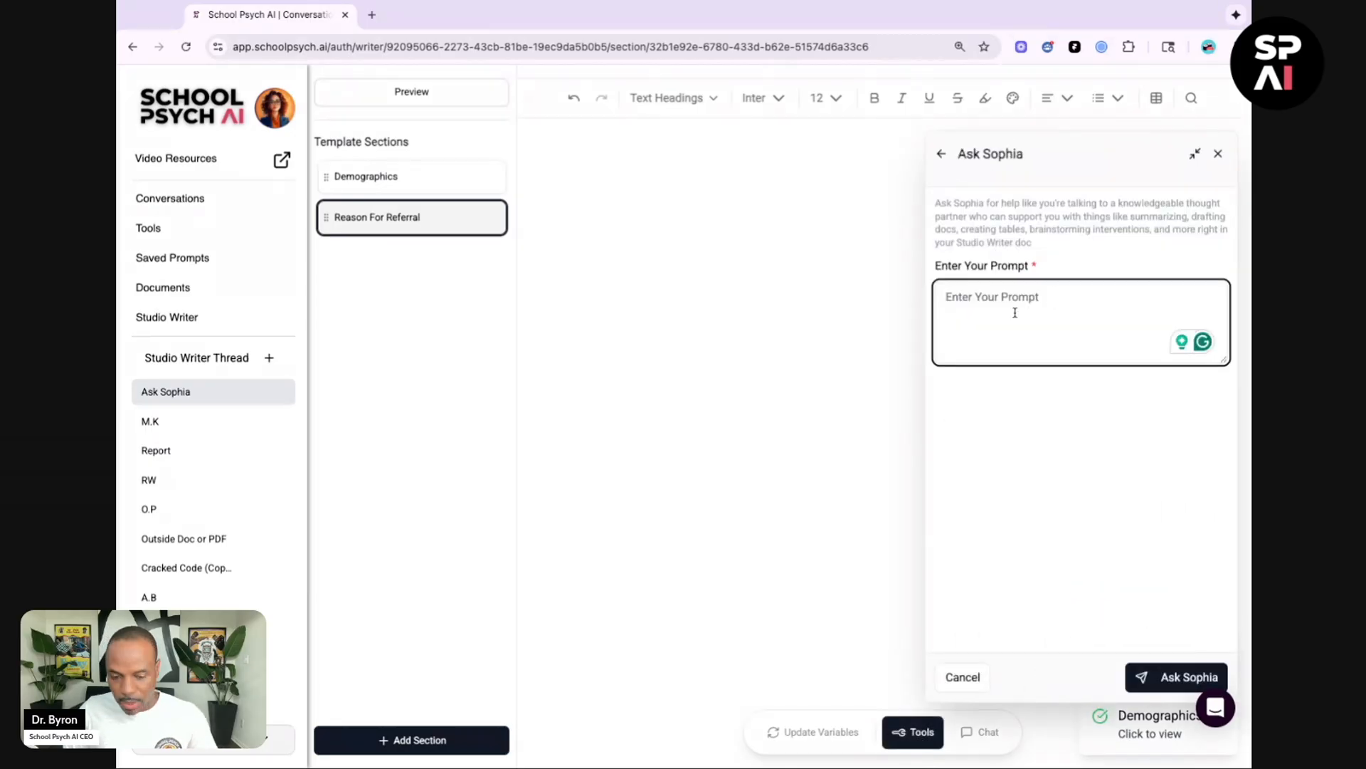
key("ctrl+v")
scroll(1081, 322, "up", 5)
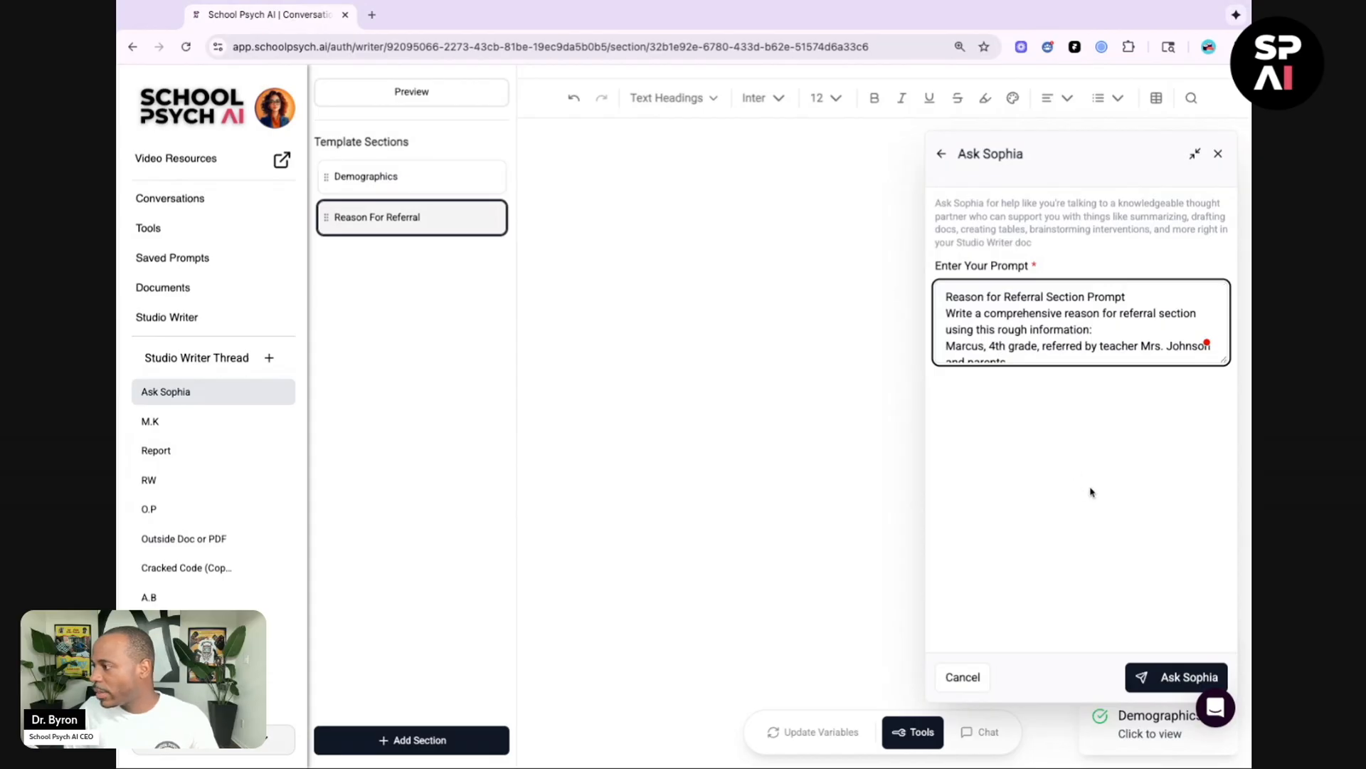
left_click(1163, 678)
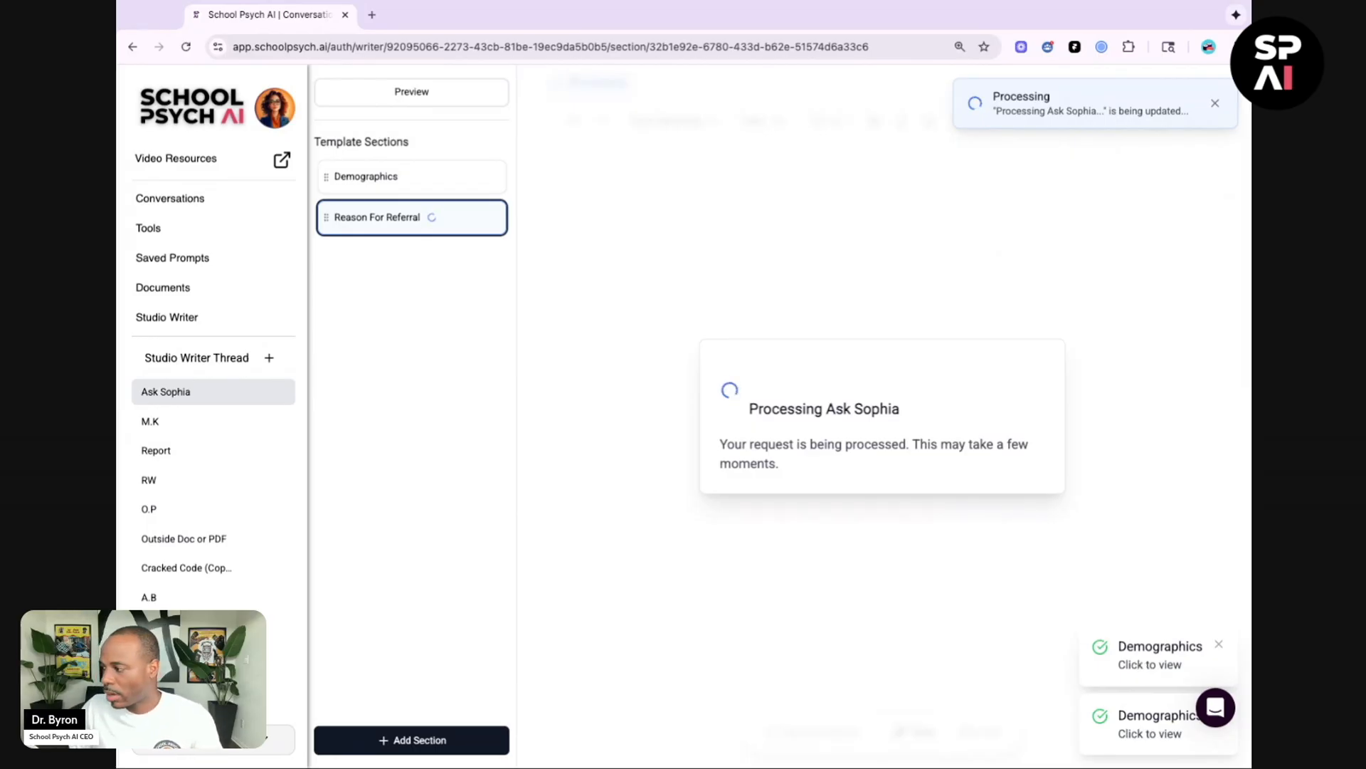
left_click(1218, 644)
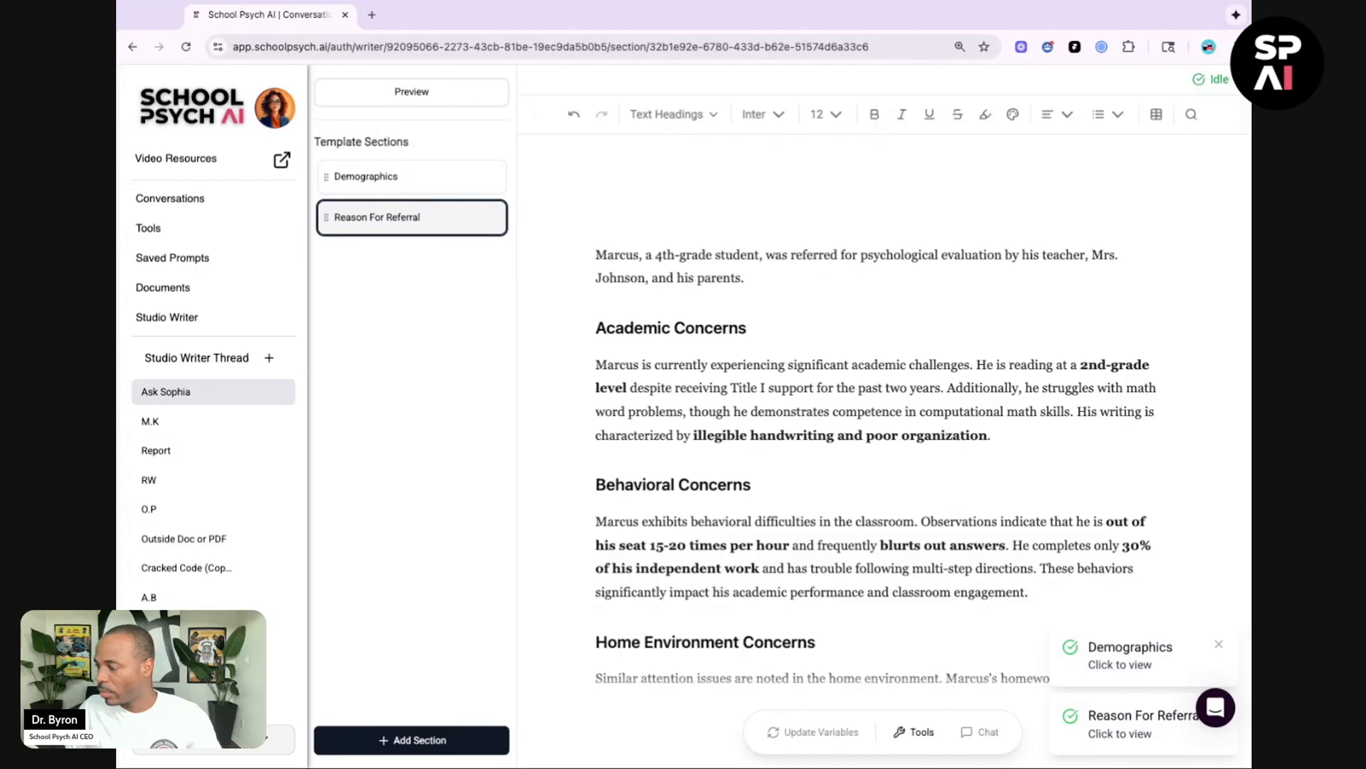
Step: Replace the generated opening paragraph with a REASON FOR REFERRAL heading, then delete that heading line
left_click_drag(597, 255, 745, 279)
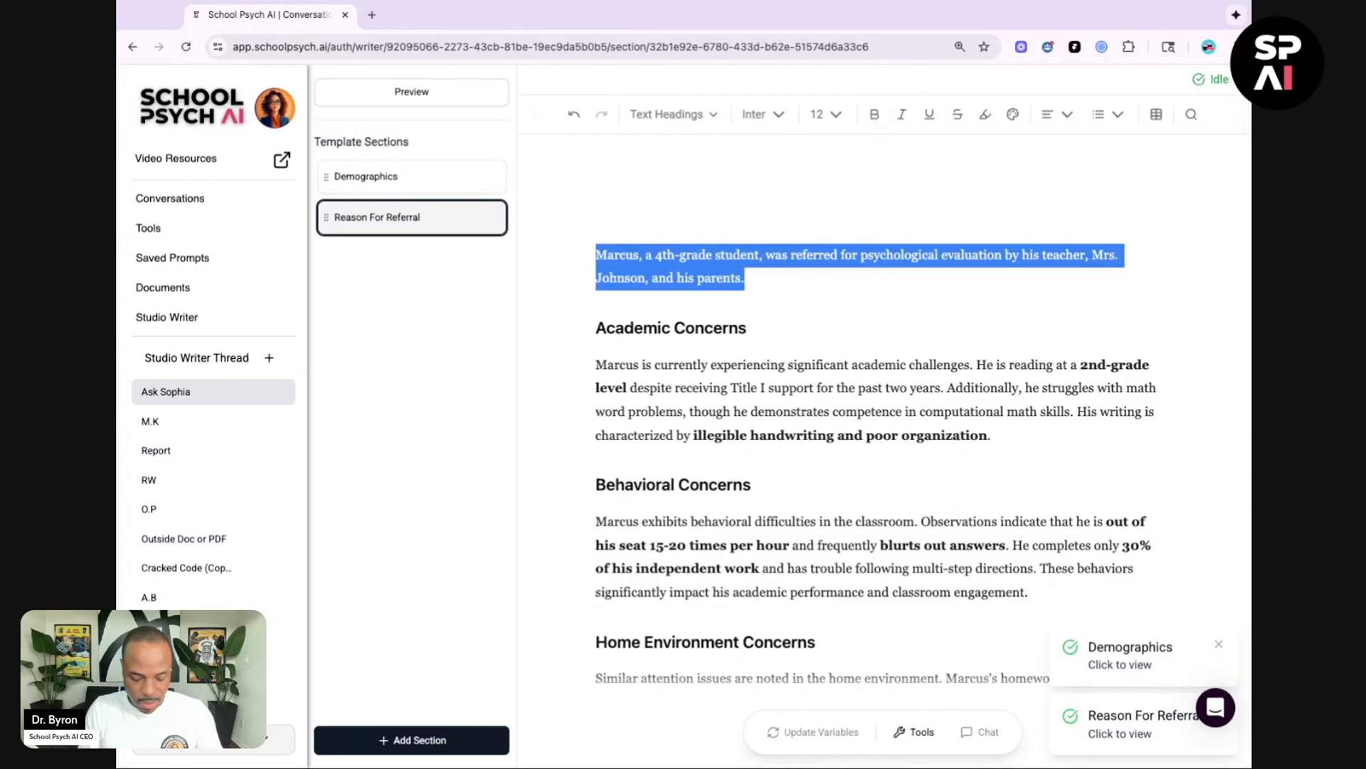
type("REASO")
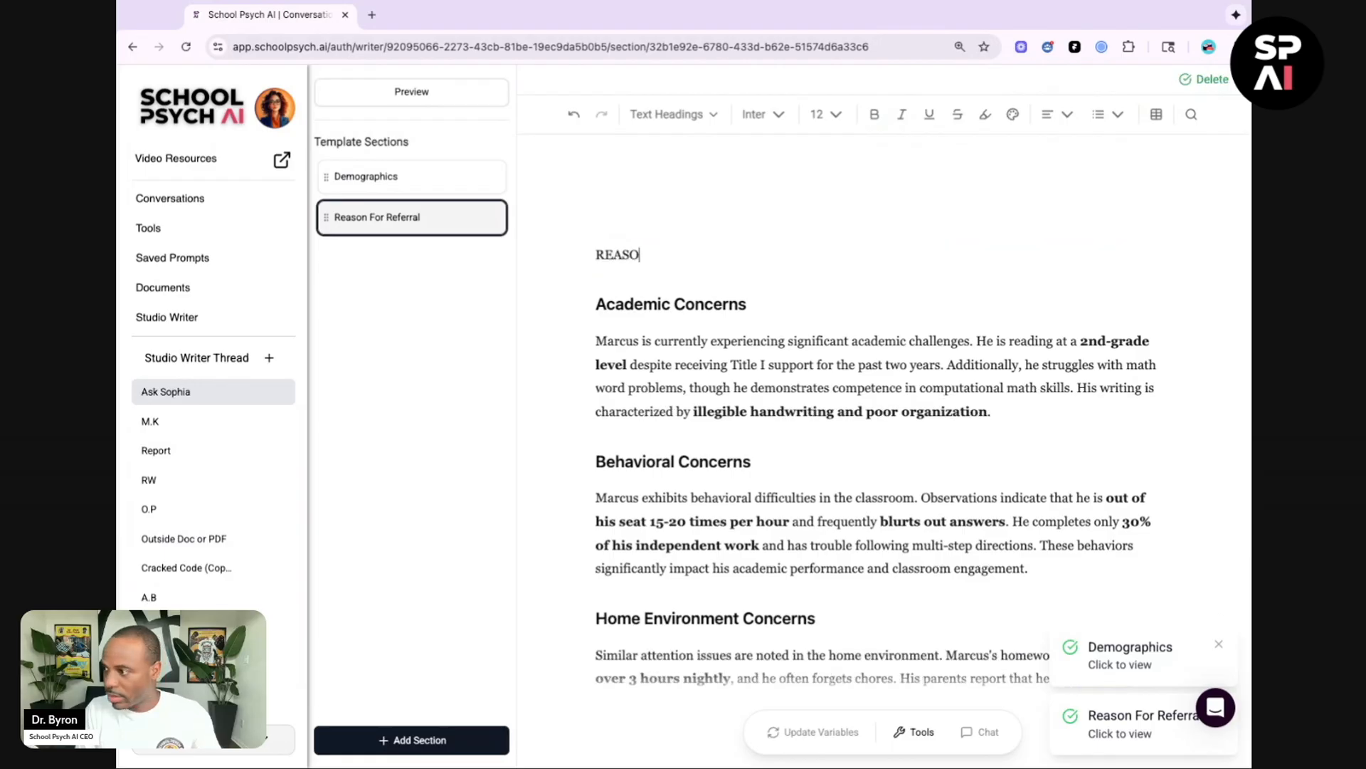
type("N FOR REFERRA")
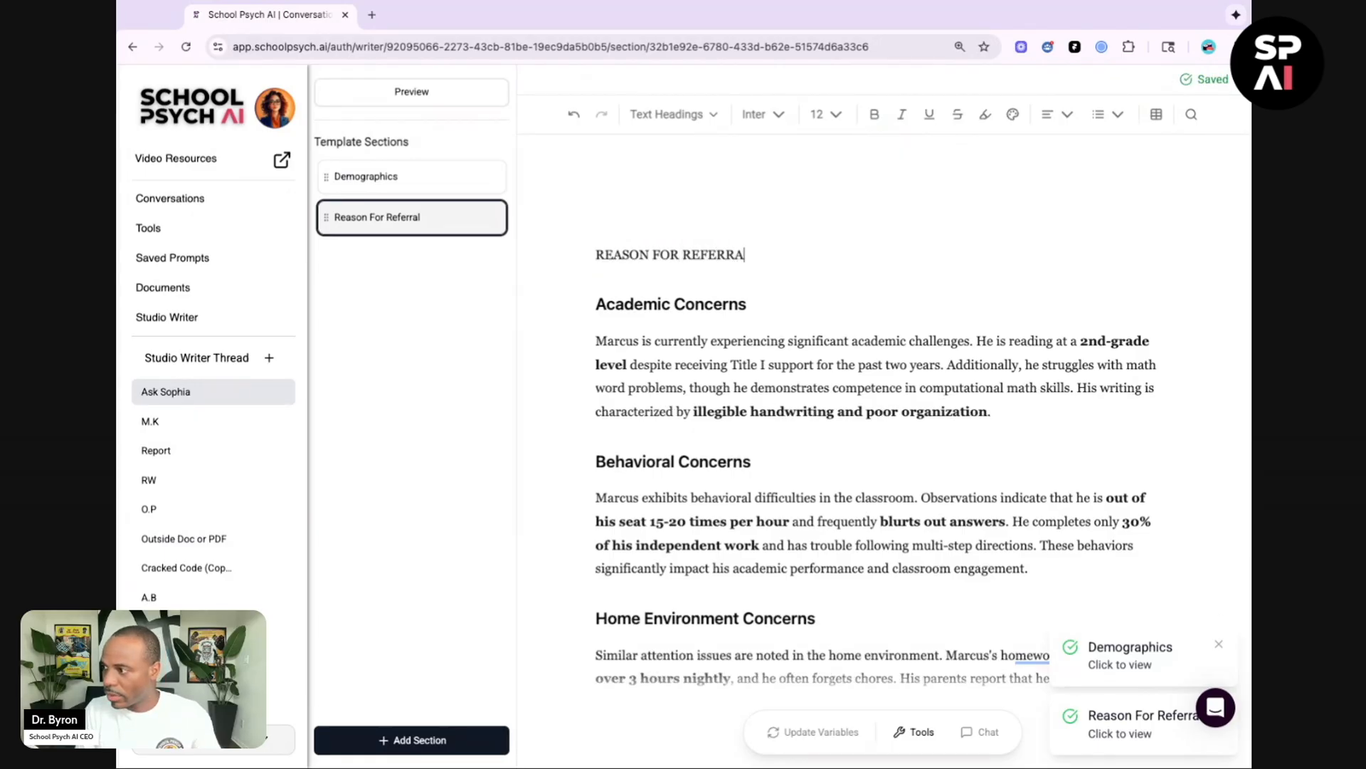
key("shift+Left")
key("shift+Left")
key("shift+Left")
key("shift+Left")
key("shift+Left")
key("shift+Left")
key("shift+Left")
key("shift+Left")
key("shift+Left")
key("shift+Left")
key("shift+Left")
key("shift+Left")
key("shift+Left")
key("shift+Left")
key("shift+Left")
key("shift+Left")
key("shift+Left")
key("shift+Left")
key("shift+Left")
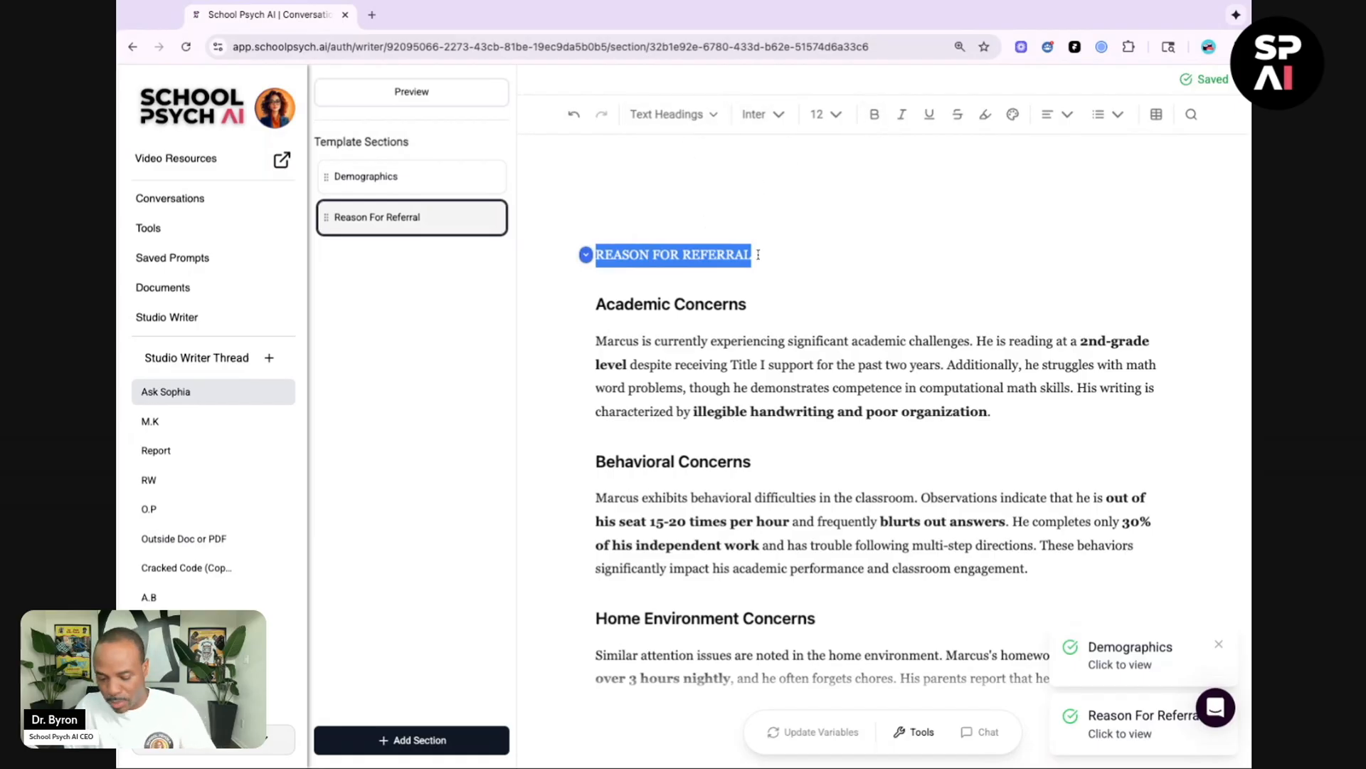
key("BackSpace")
key("BackSpace")
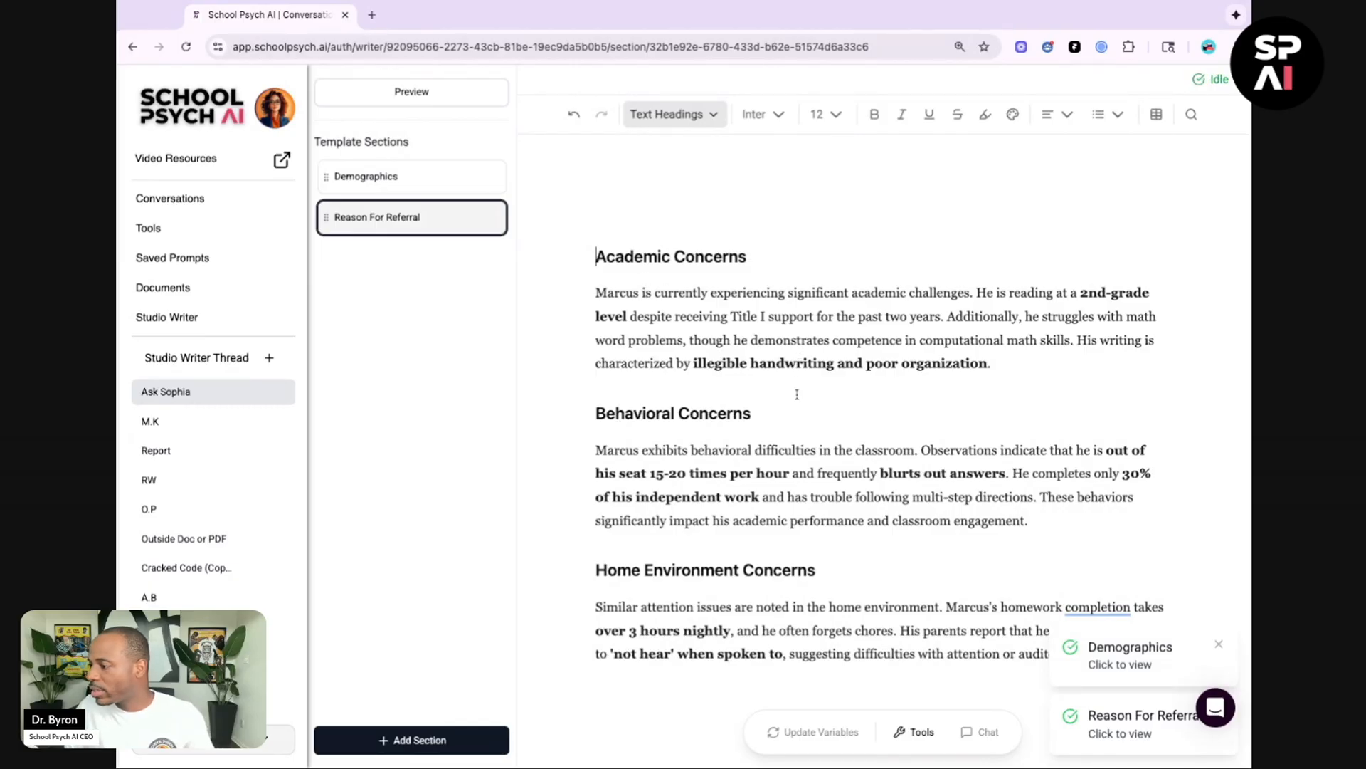
Step: Add another template section titled Developmental History
scroll(797, 394, "down", 5)
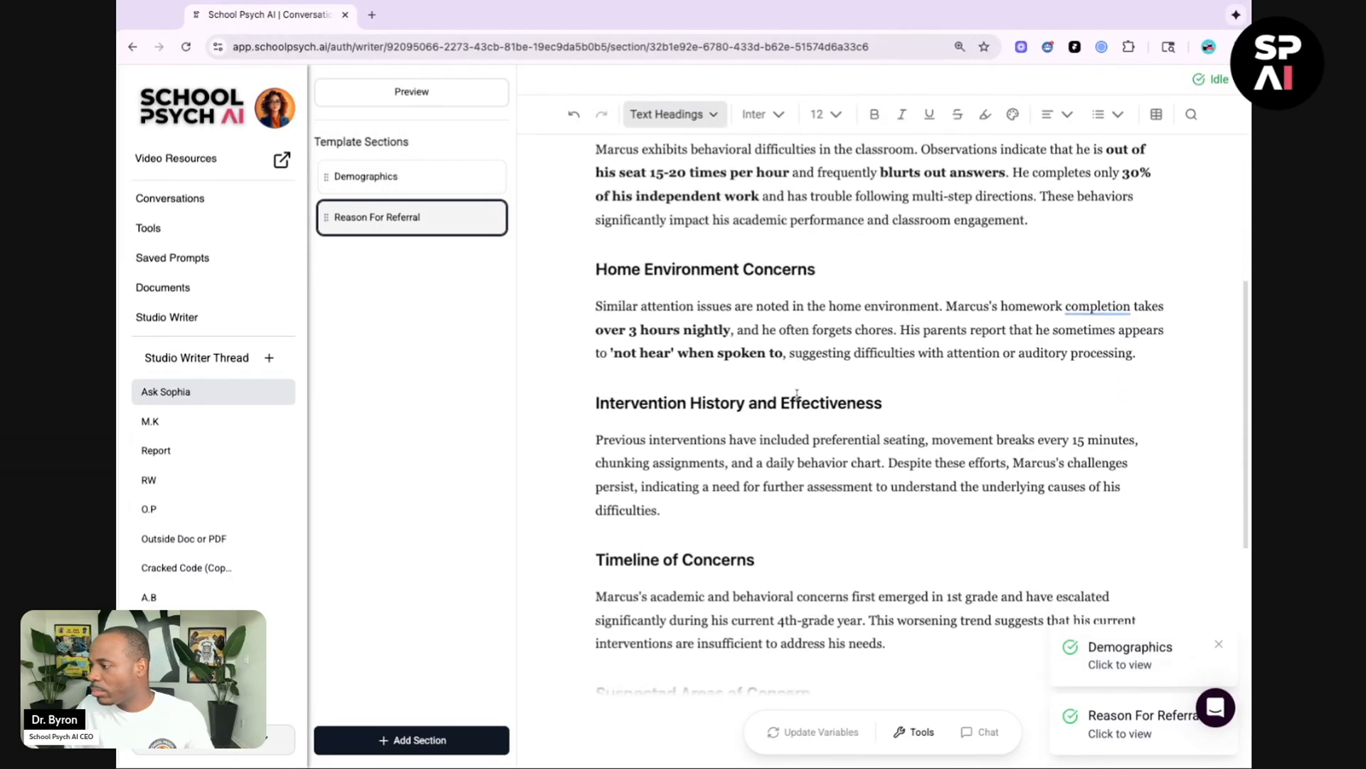
scroll(797, 394, "down", 4)
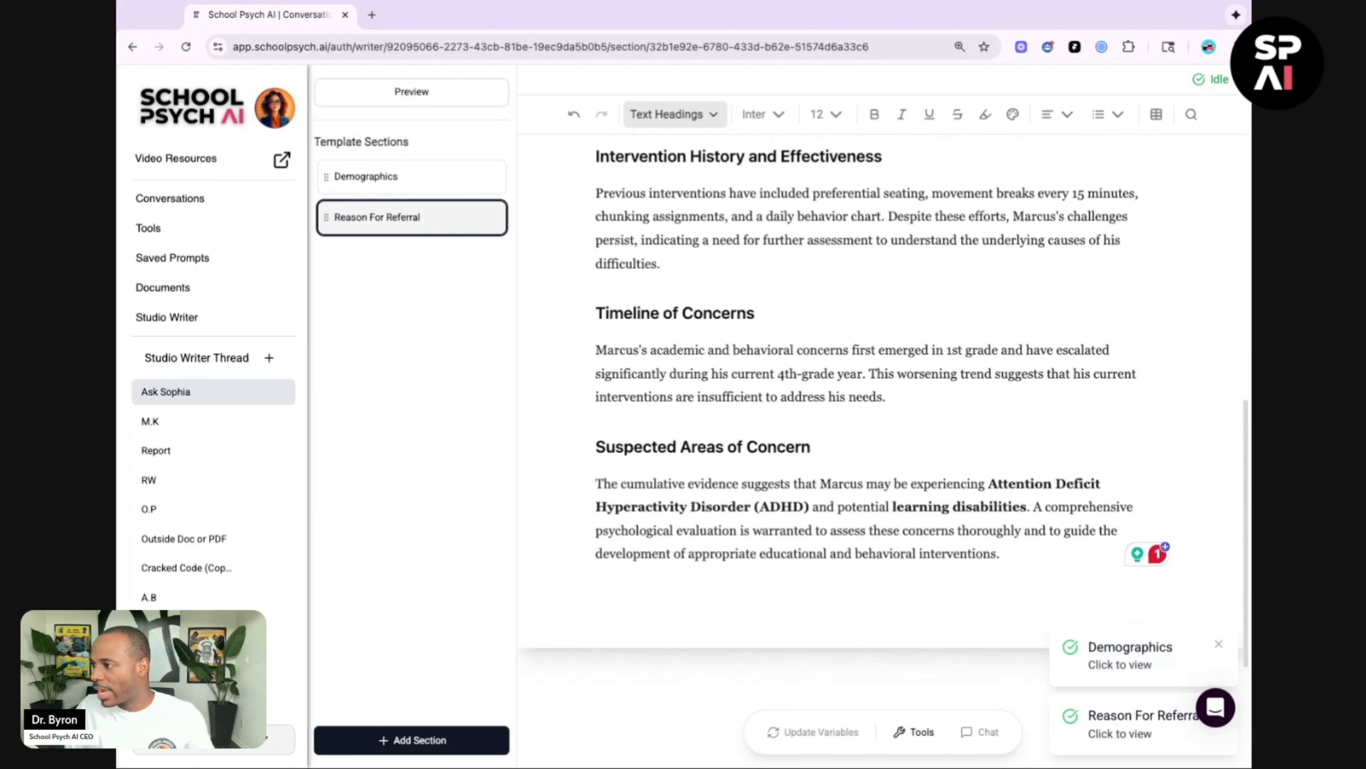
scroll(797, 394, "up", 10)
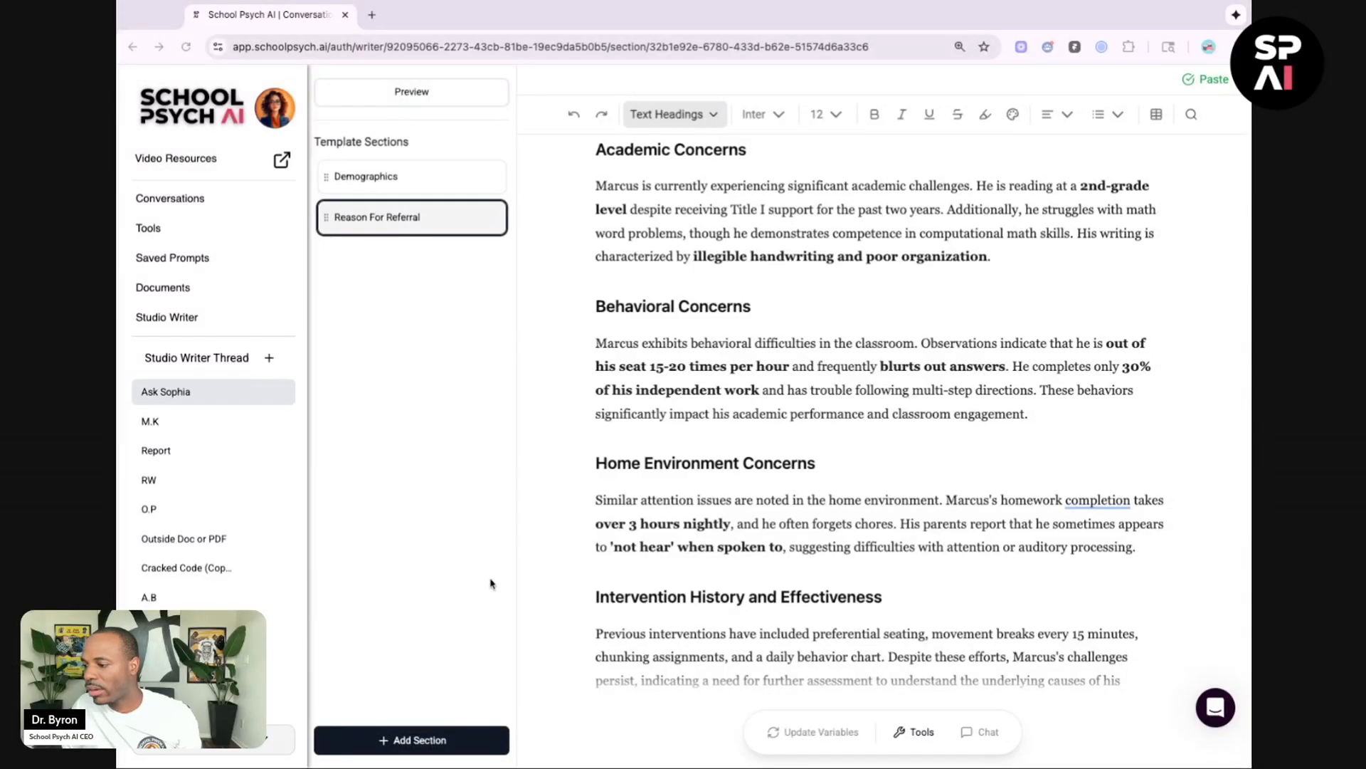
left_click(409, 740)
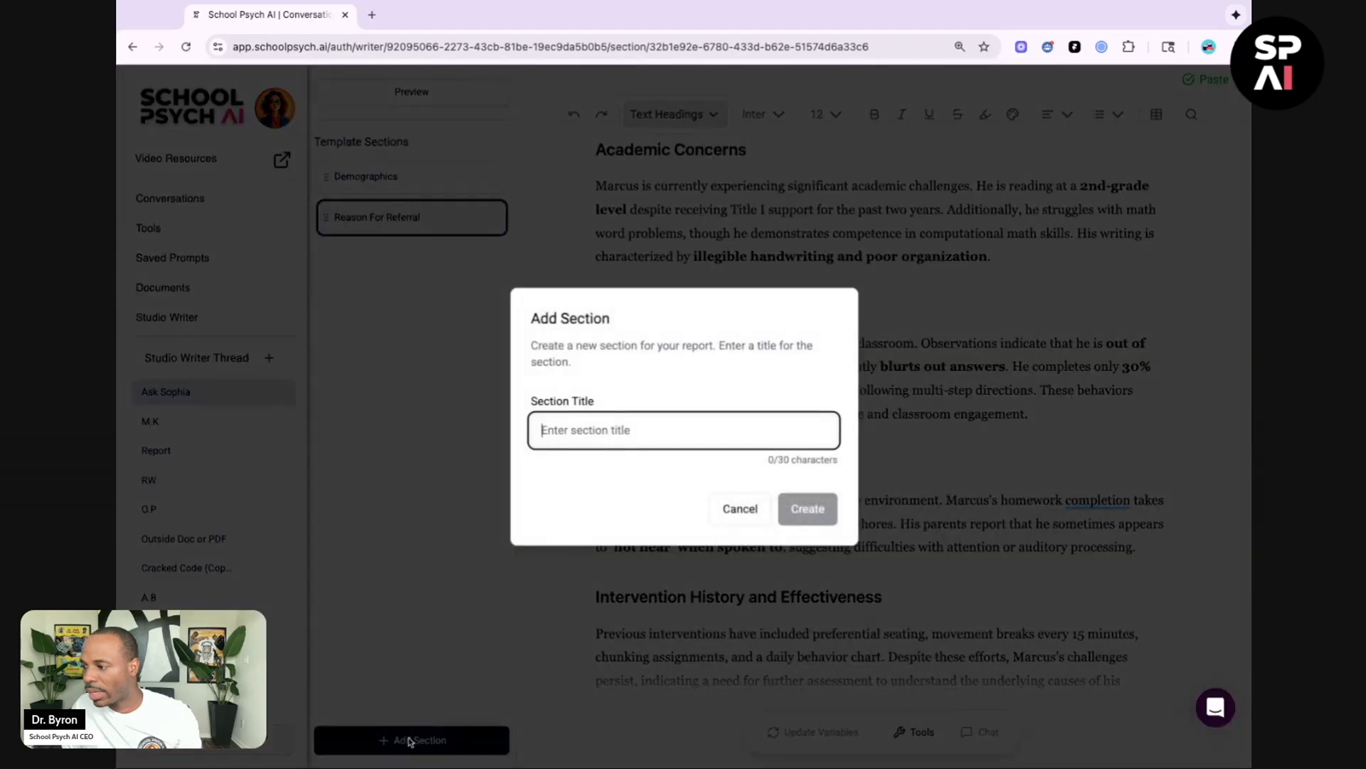
type("Devel")
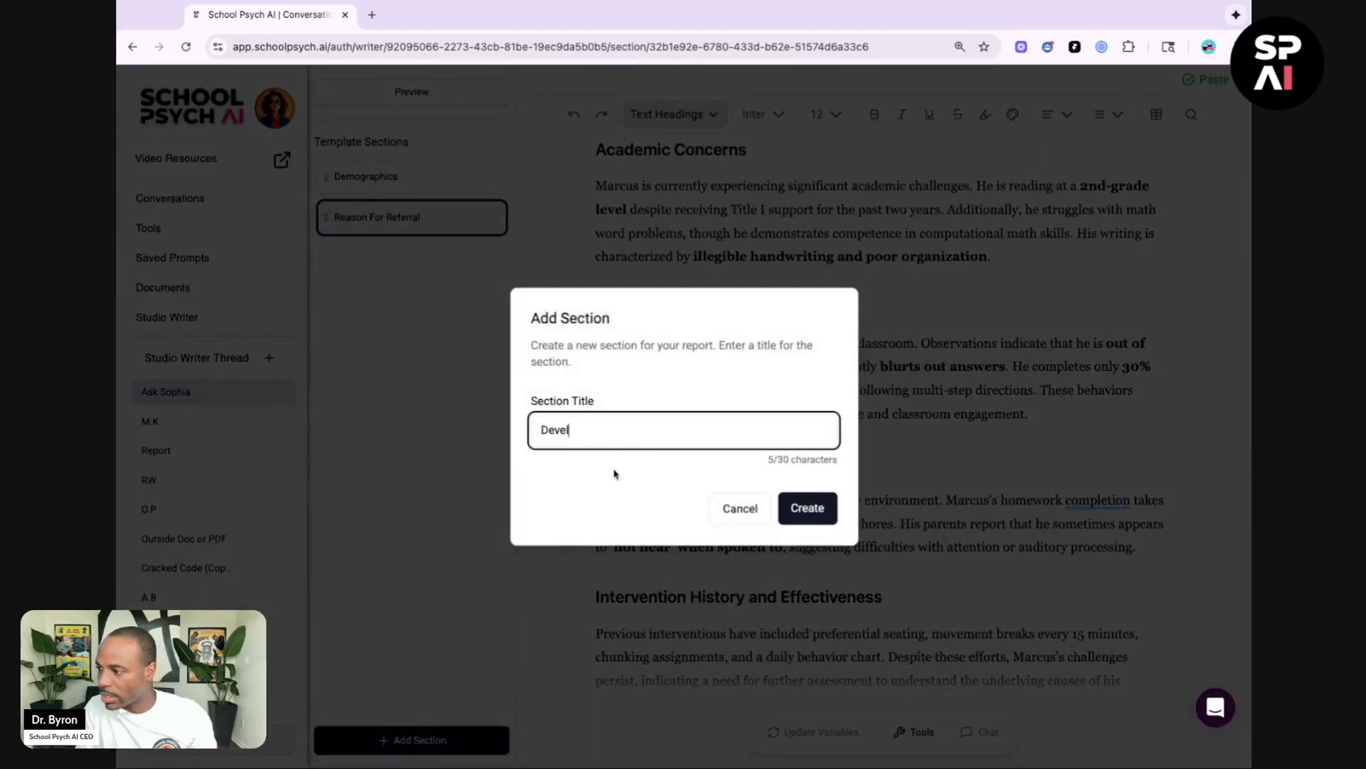
type("opmental Histro")
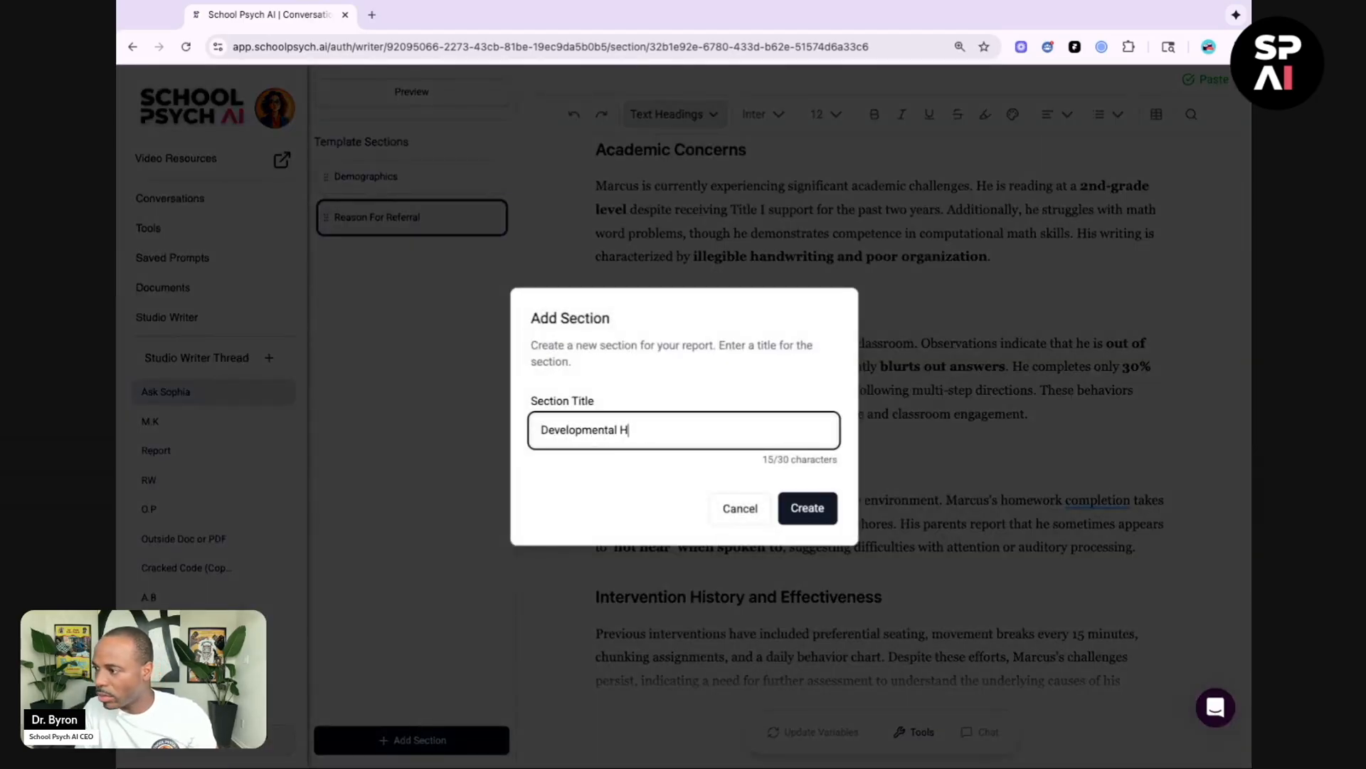
key("BackSpace")
key("BackSpace")
type("ory")
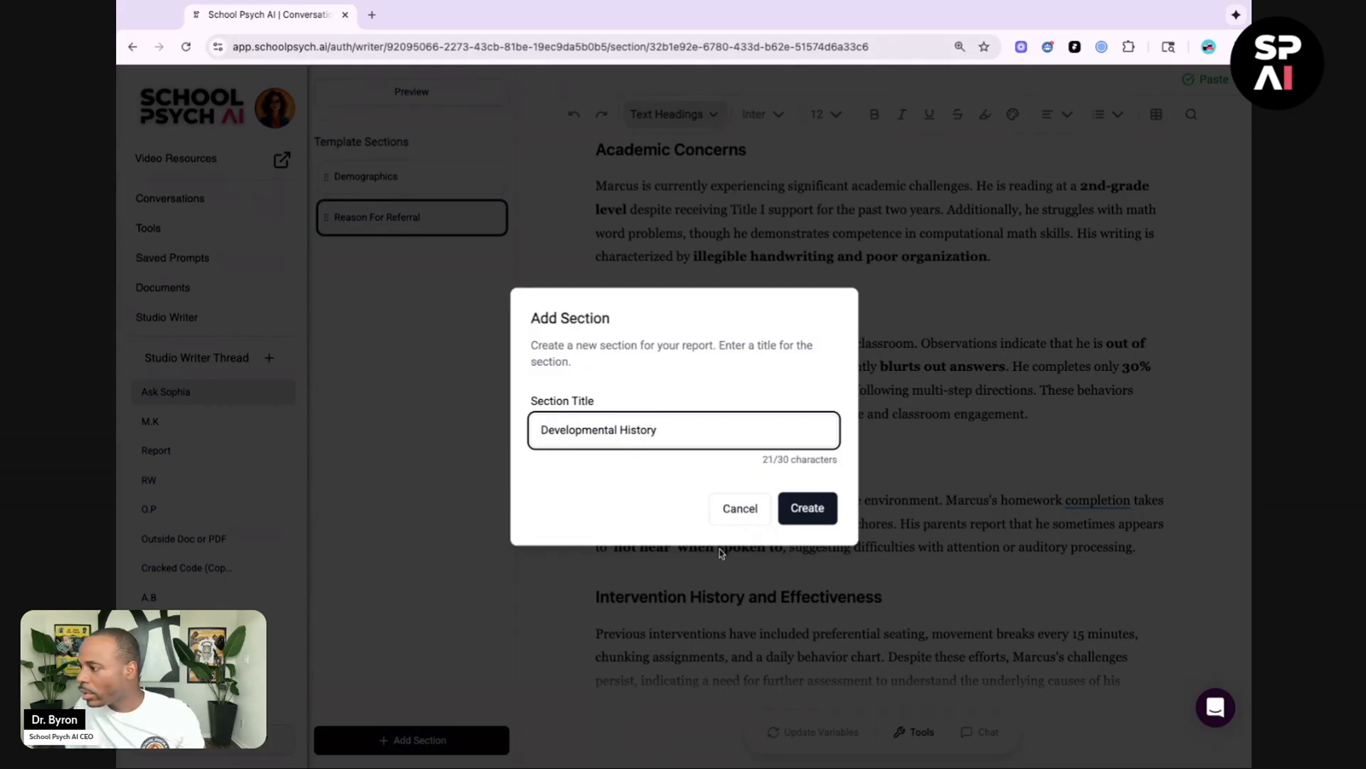
left_click(806, 508)
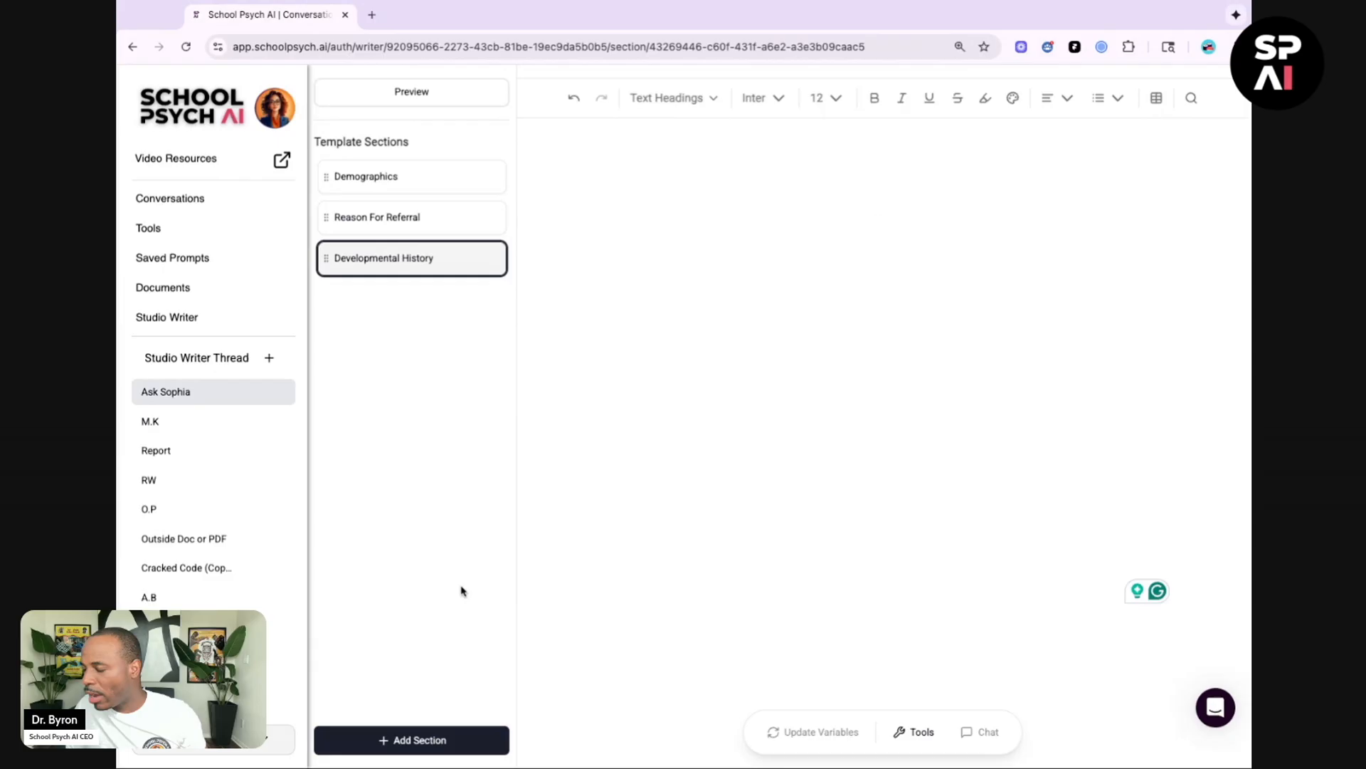
Step: Open Ask Sophia for the Developmental History section and paste the background/history prompt into it
left_click(916, 732)
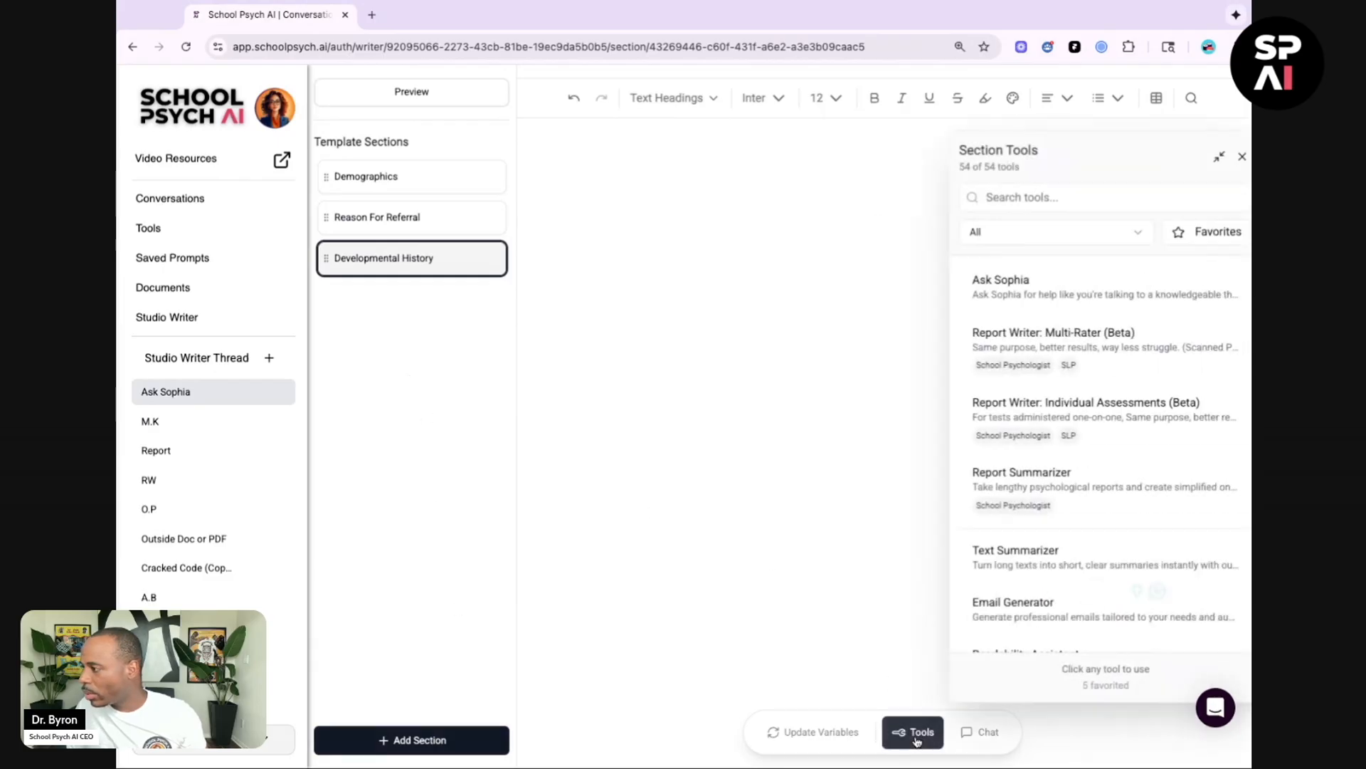
left_click(1068, 291)
left_click(1036, 299)
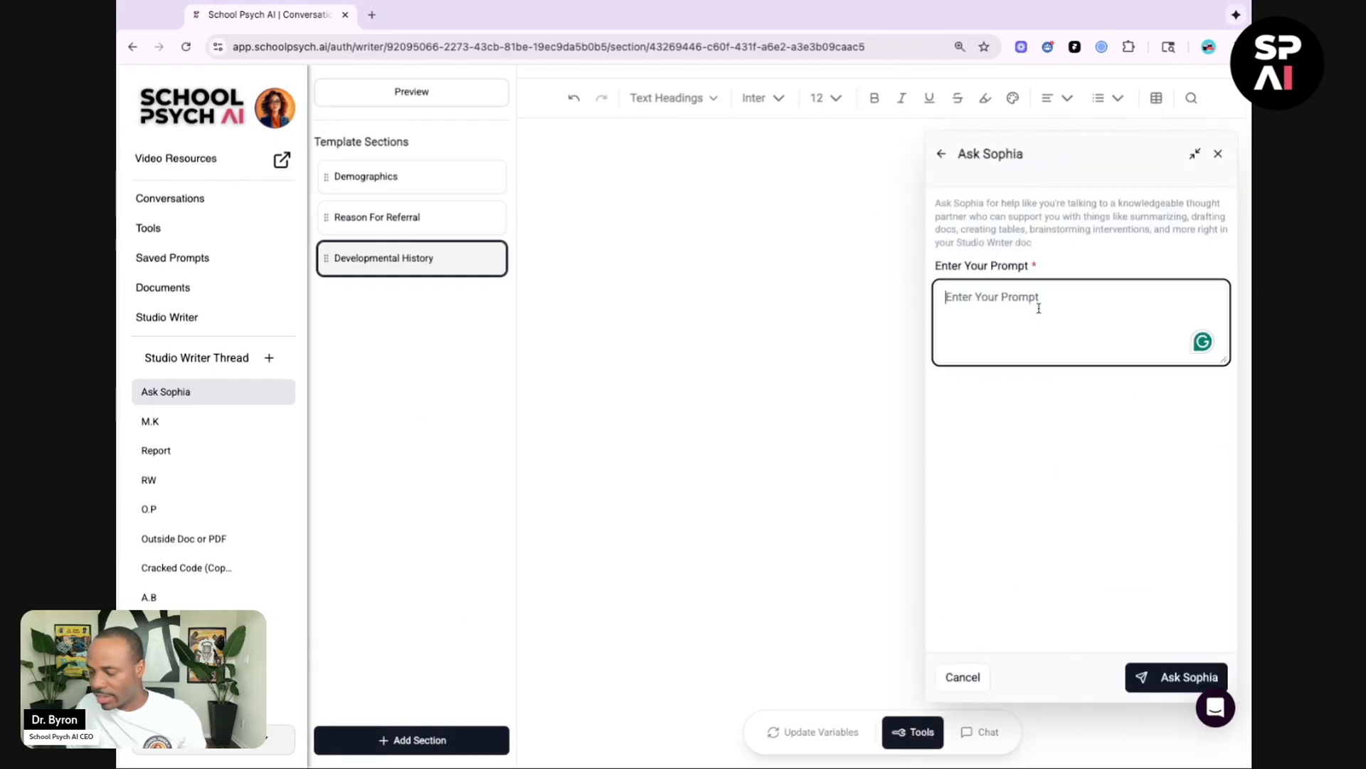
key("ctrl+v")
scroll(1039, 307, "up", 5)
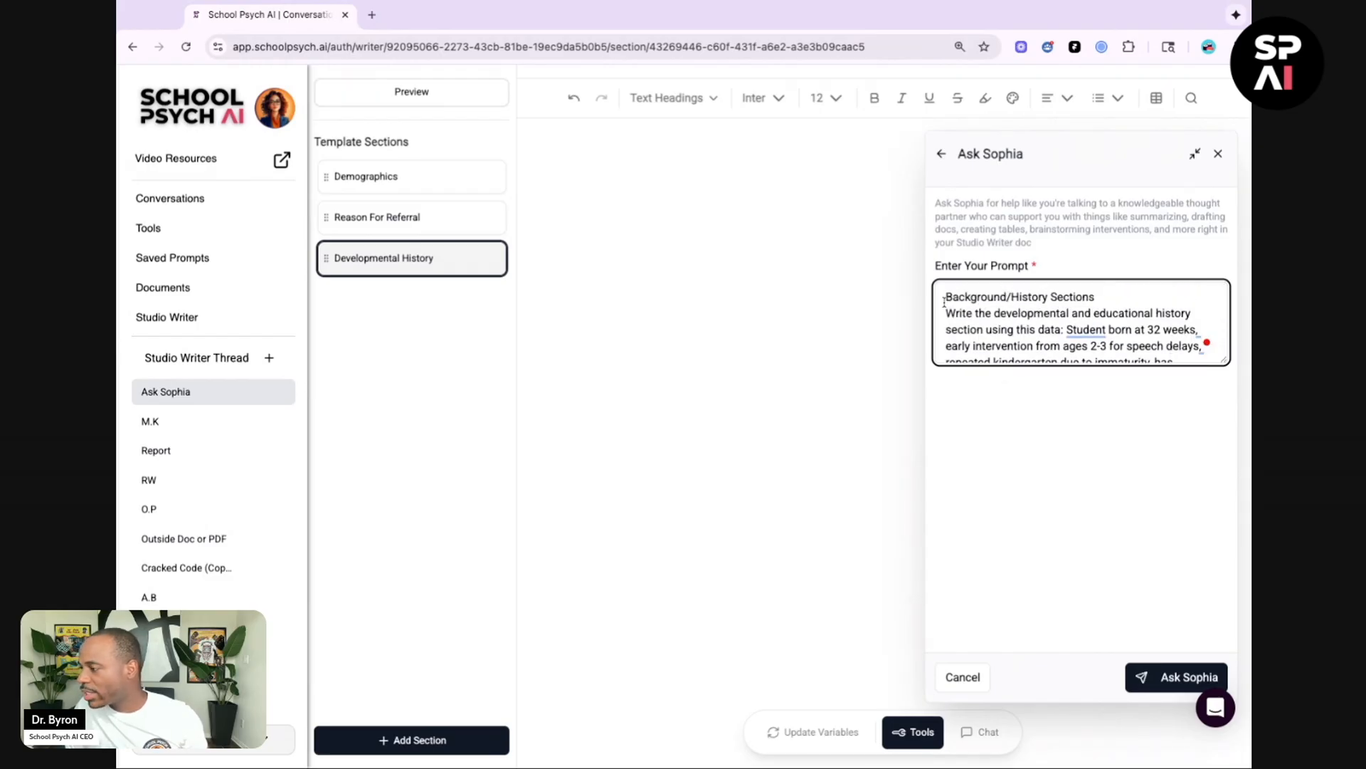
Step: Highlight the prompt's opening lines, then submit the prompt to Ask Sophia
key("shift+Right")
key("shift+Right")
key("shift+Right")
key("shift+Right")
key("shift+Right")
key("shift+Right")
key("shift+Right")
key("shift+Right")
key("shift+Right")
key("shift+Right")
key("shift+Right")
key("shift+Right")
key("shift+Right")
key("shift+Right")
key("shift+Right")
key("shift+Right")
key("shift+Right")
key("shift+Right")
key("shift+Right")
key("shift+Right")
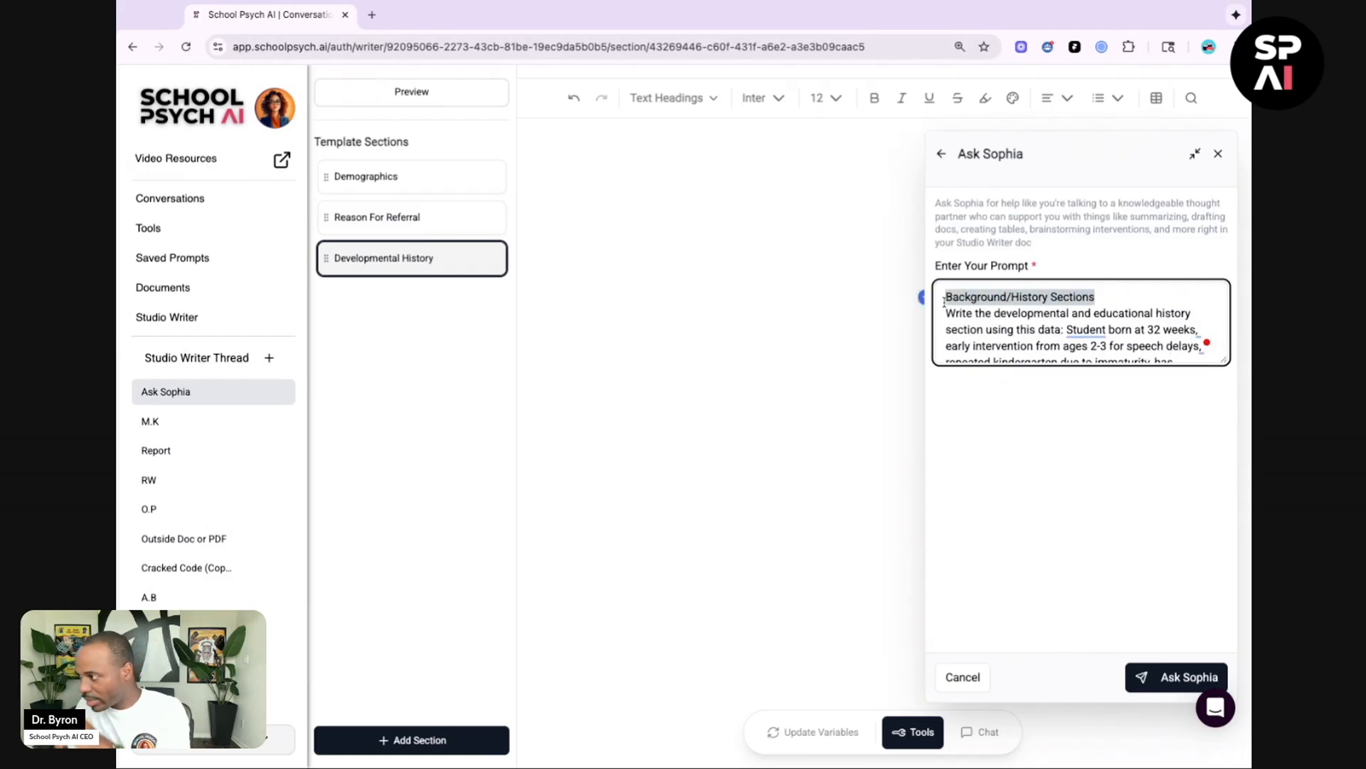
key("shift+Down")
key("shift+Right")
key("shift+Right")
key("shift+Right")
key("shift+Right")
key("shift+Right")
key("shift+Right")
key("shift+Right")
key("shift+Right")
key("shift+Right")
key("shift+Right")
key("shift+Right")
key("shift+Right")
key("shift+Right")
key("shift+Right")
key("shift+Right")
key("shift+Right")
key("shift+Right")
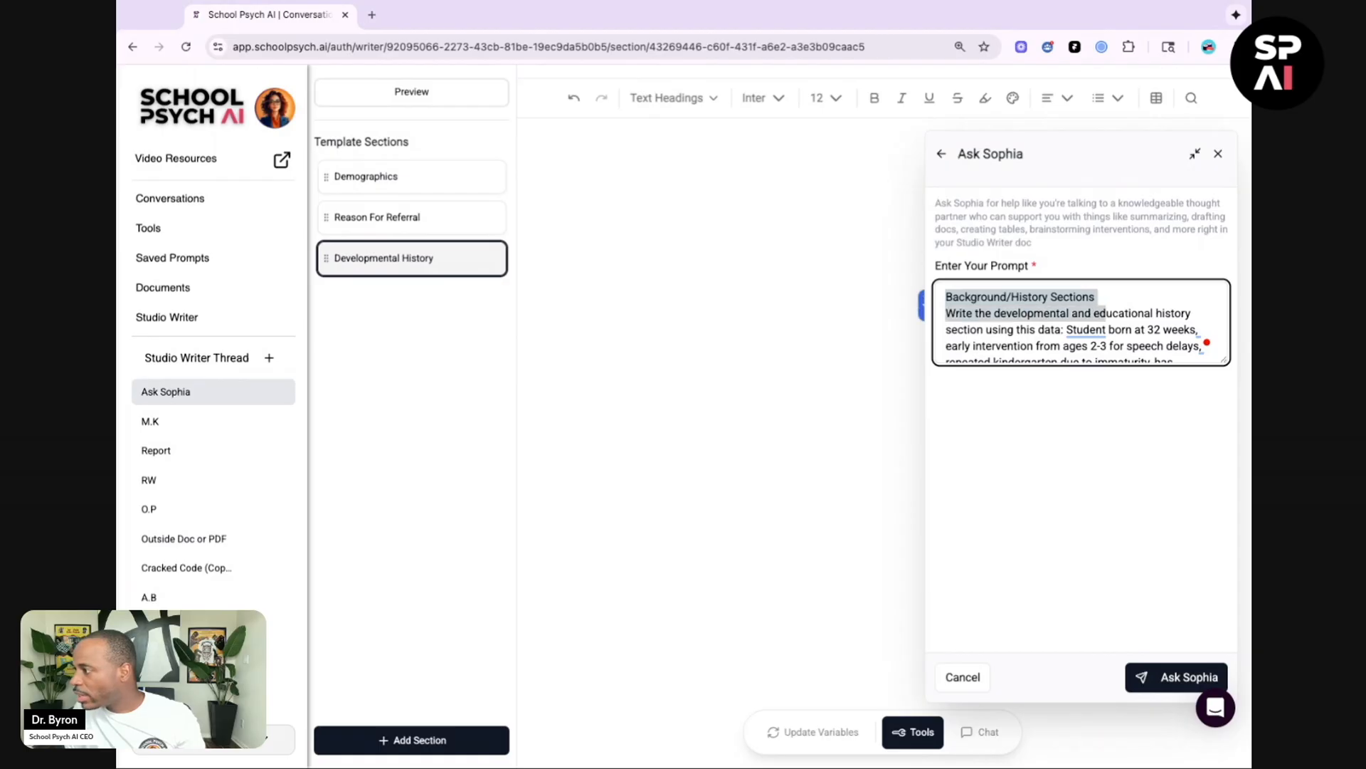
key("shift+Right")
key("shift+Right")
key("alt+shift+Right")
key("alt+shift+Right")
key("alt+shift+Right")
key("alt+shift+Right")
key("alt+shift+Right")
key("alt+shift+Right")
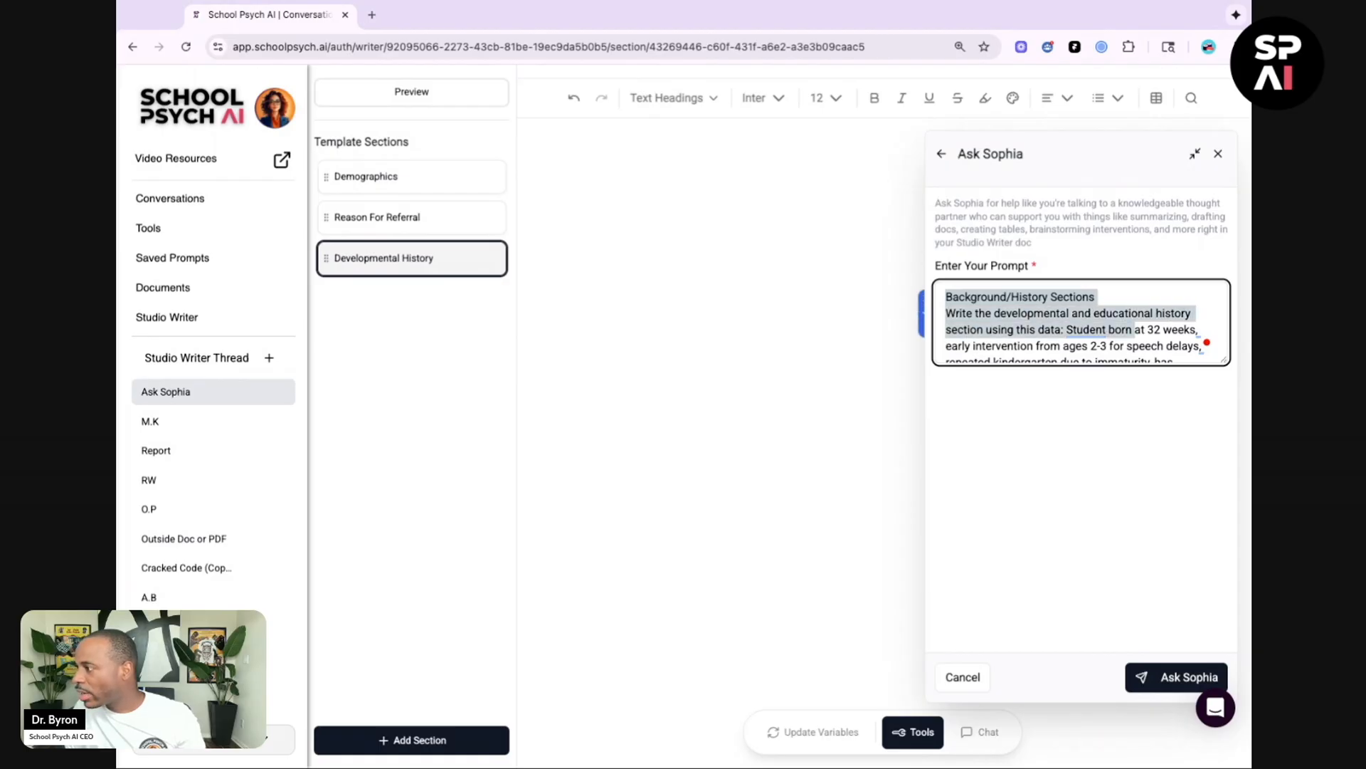
key("alt+shift+Right")
key("alt+shift+Right")
key("alt+shift+Right")
key("alt+shift+Right")
key("alt+shift+Right")
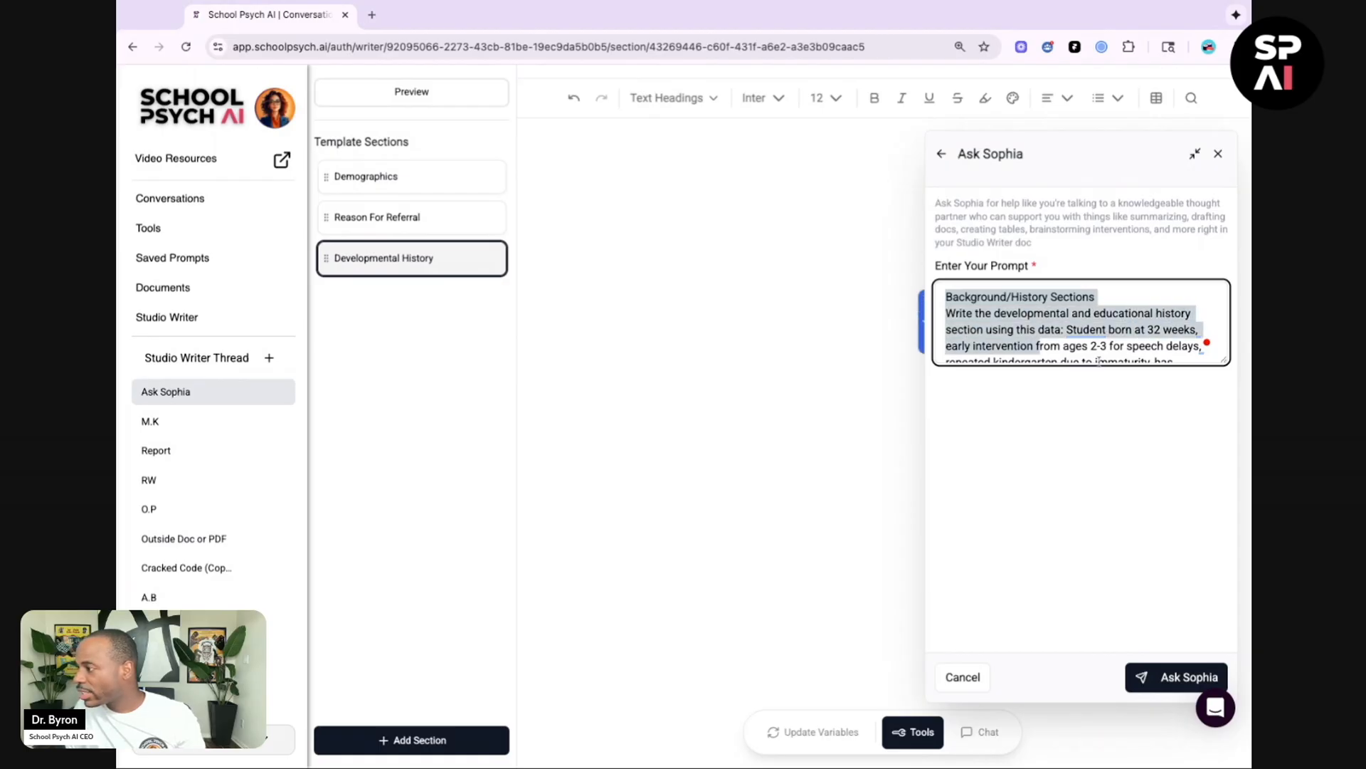
left_click(1173, 679)
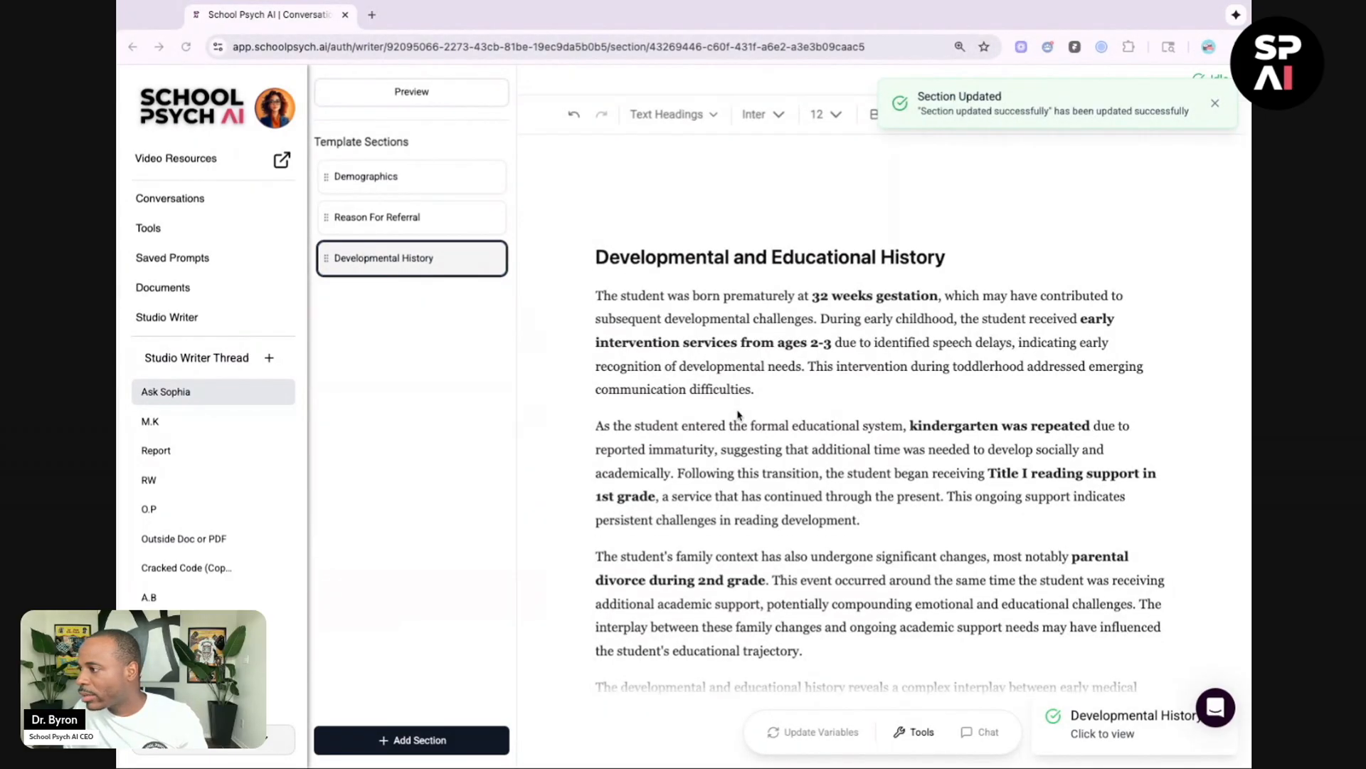
Step: Remove 'and Educational' from the generated heading so it reads Developmental History, then review the section text
scroll(738, 415, "down", 2)
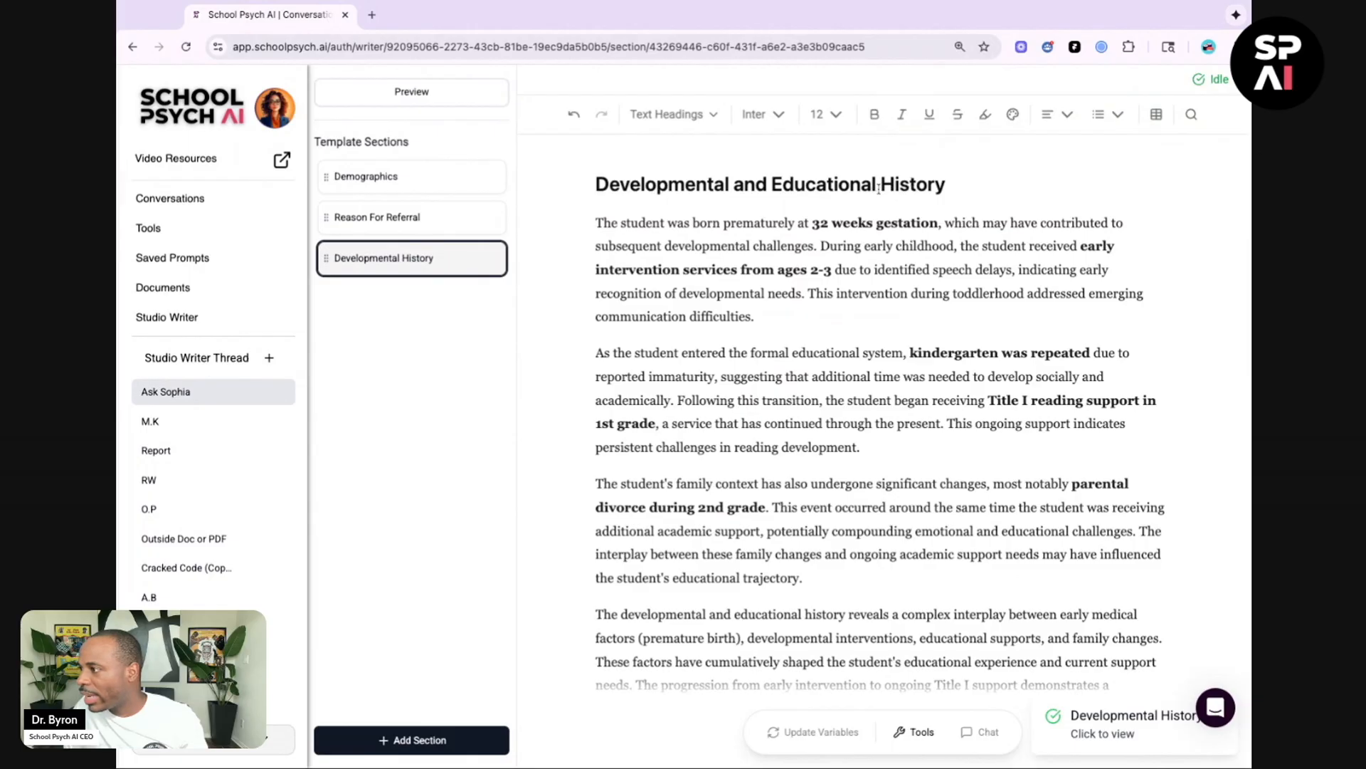
left_click_drag(878, 188, 744, 187)
key("BackSpace")
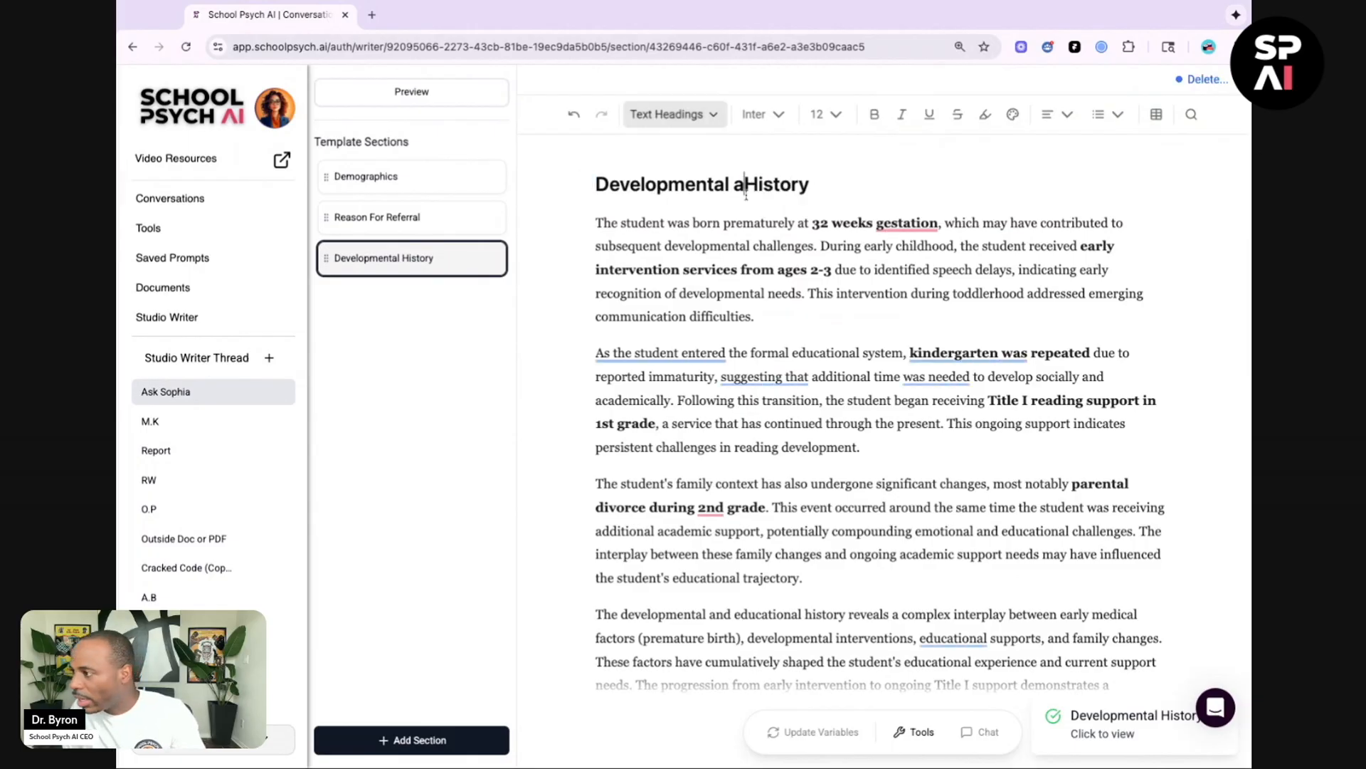
key("BackSpace")
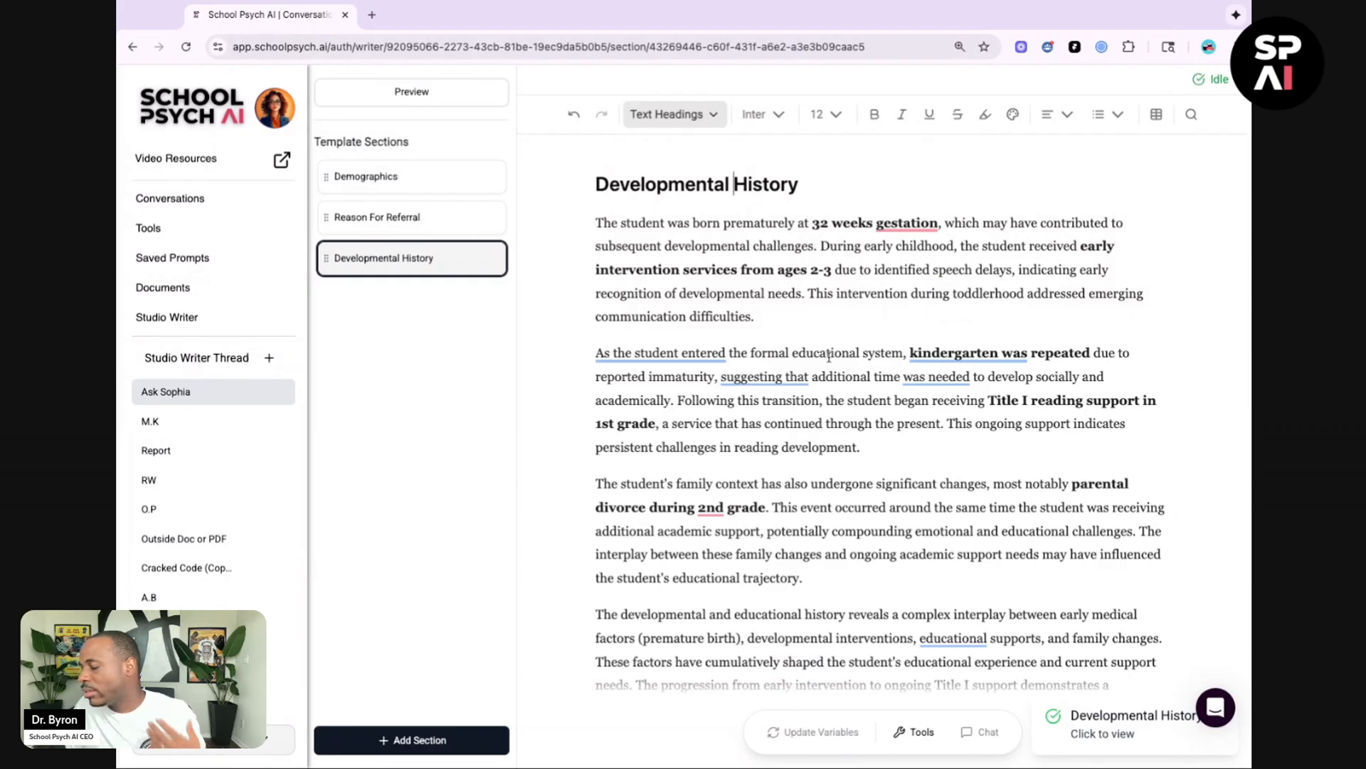
scroll(829, 356, "down", 5)
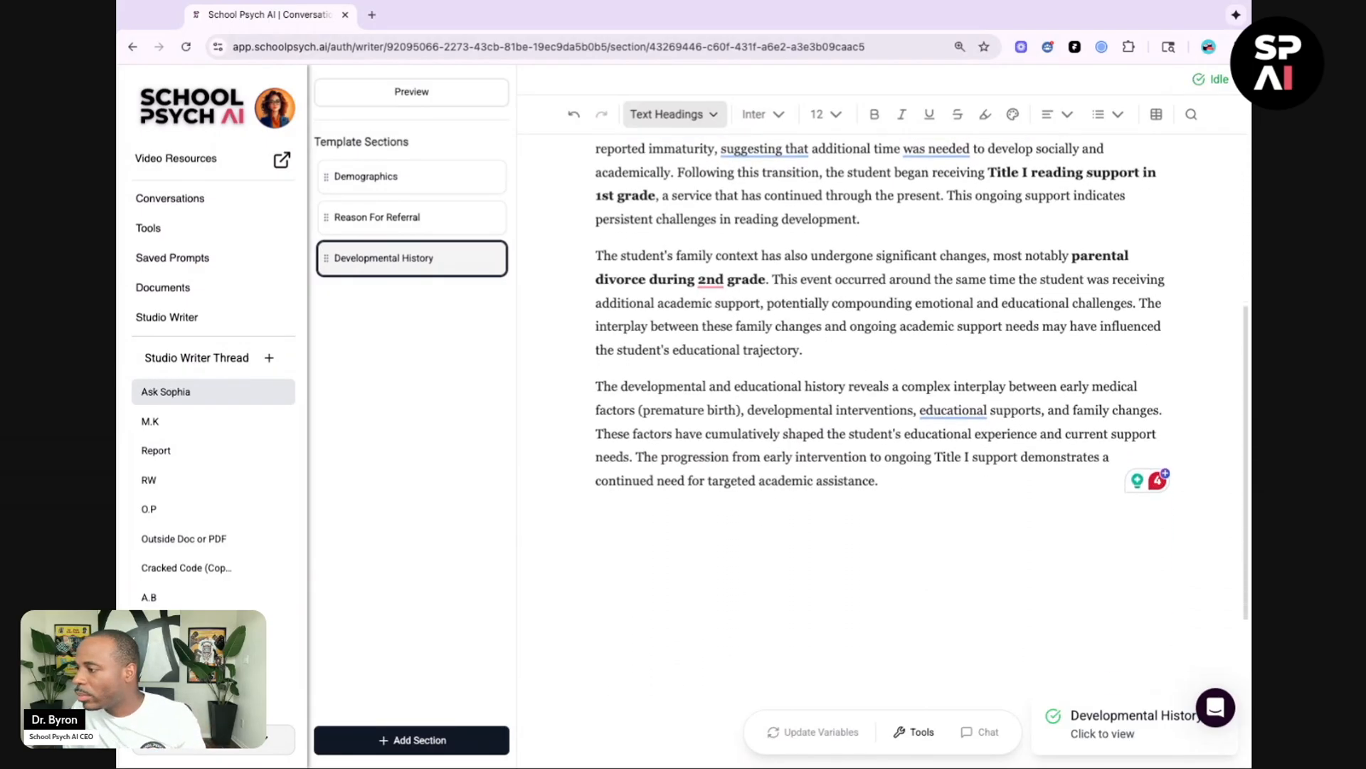
scroll(880, 384, "down", 1)
scroll(880, 384, "up", 4)
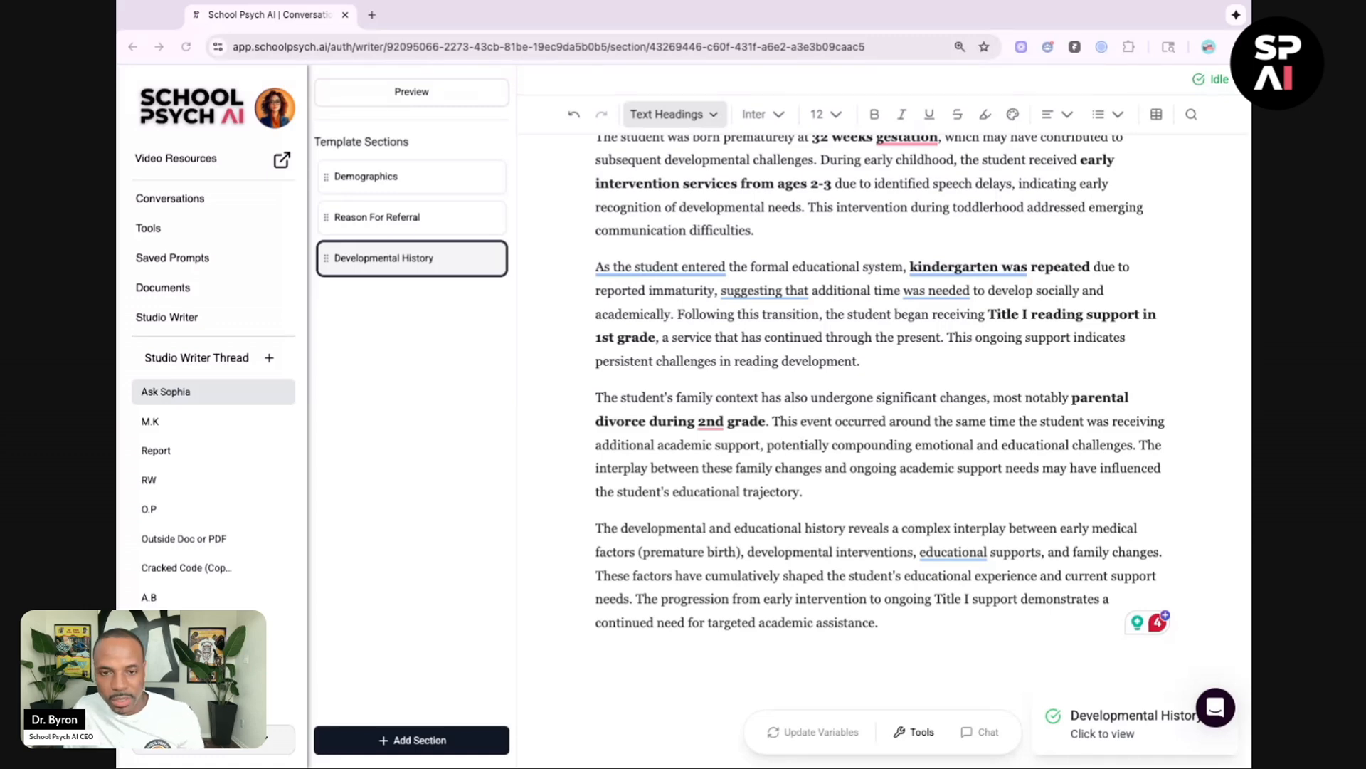
Step: Add another template section titled Test Interpretation
left_click(425, 744)
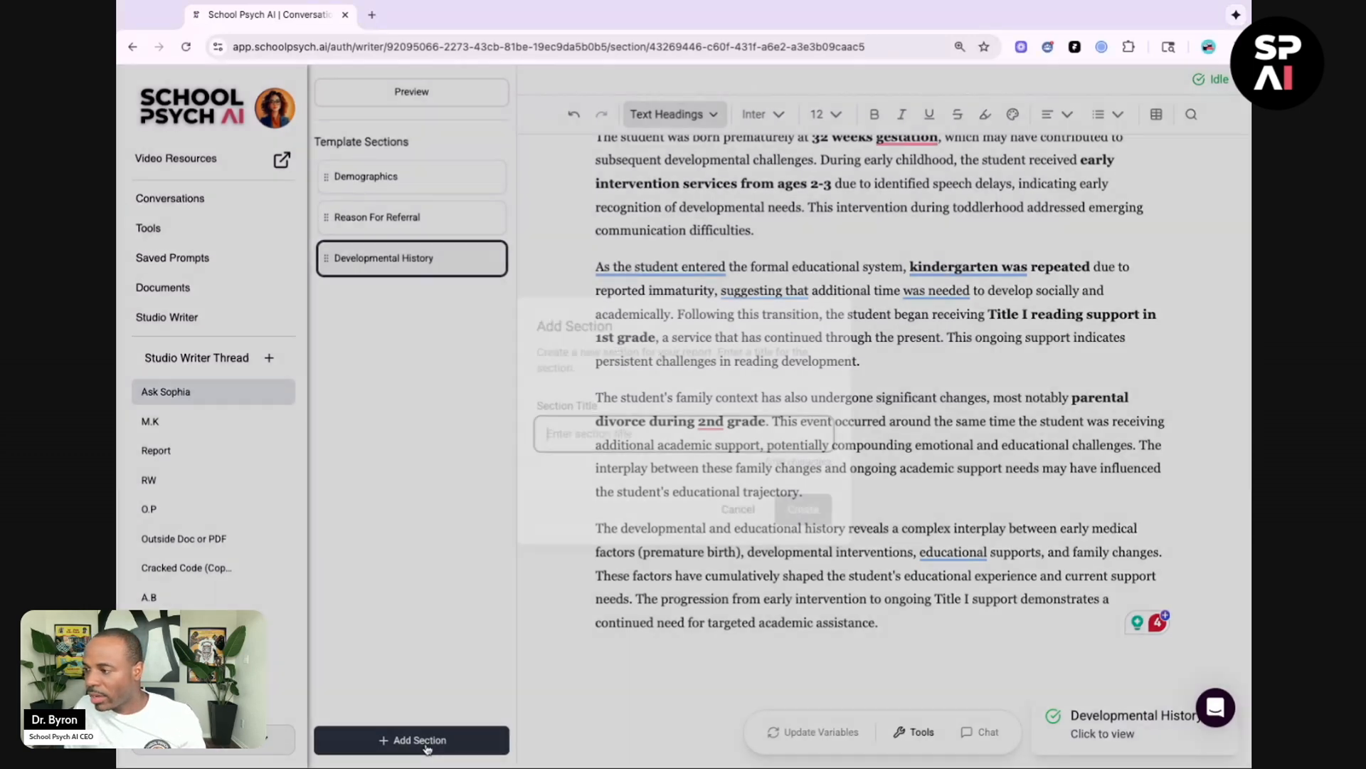
type("Te")
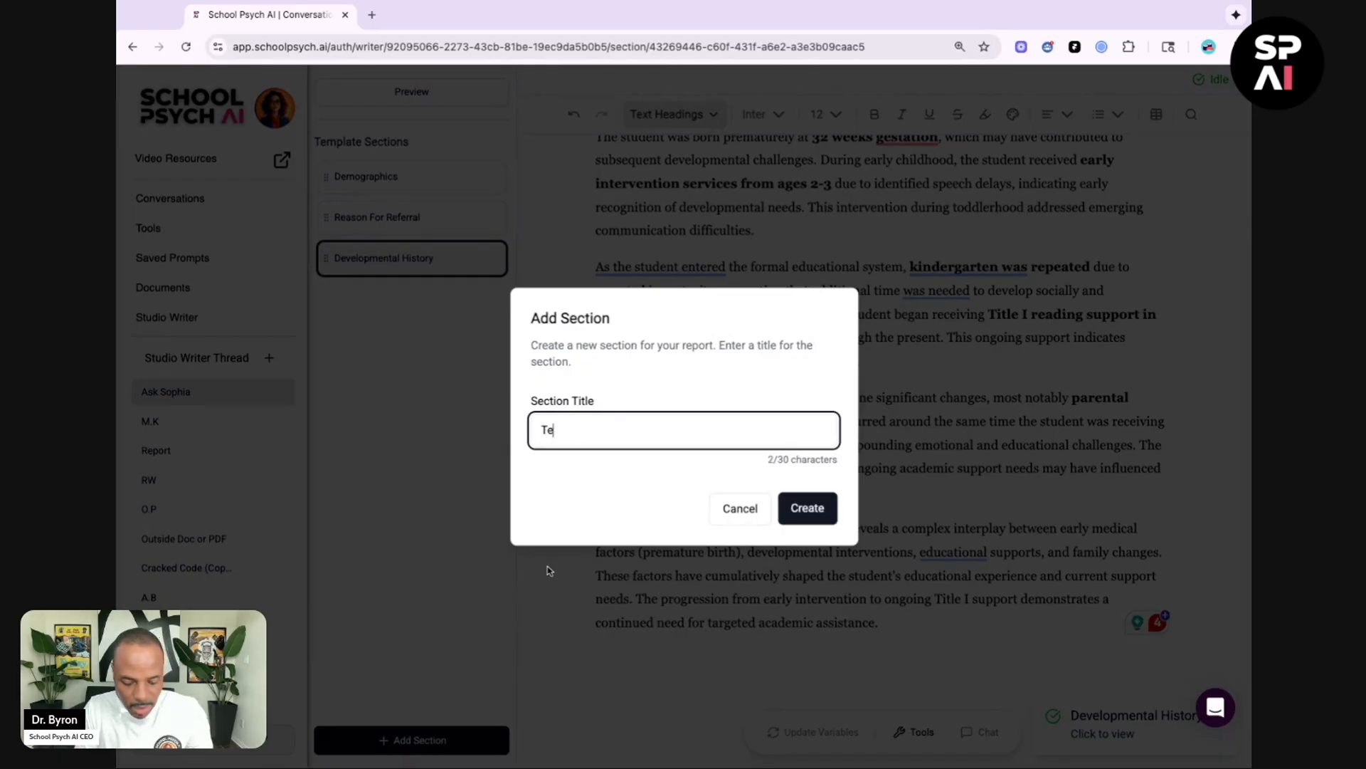
type("st Interpretation")
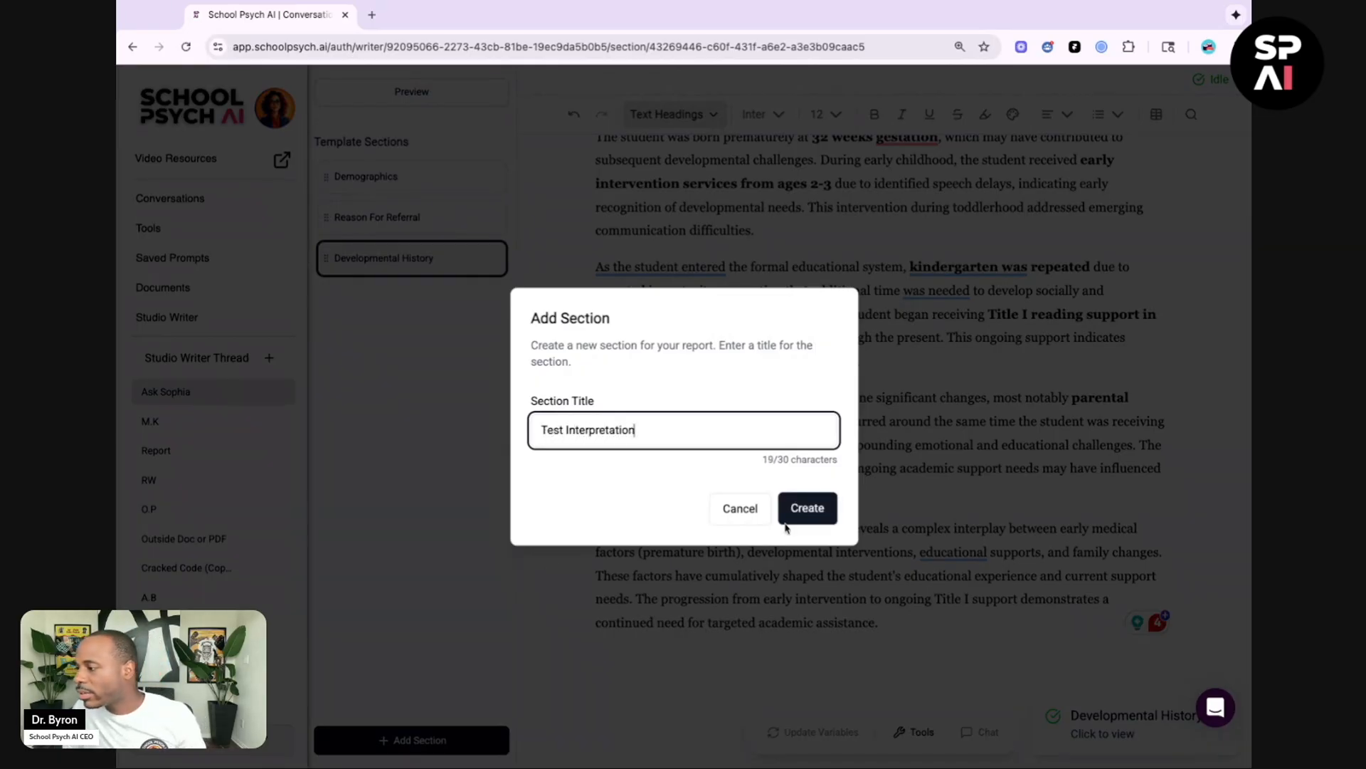
left_click(807, 507)
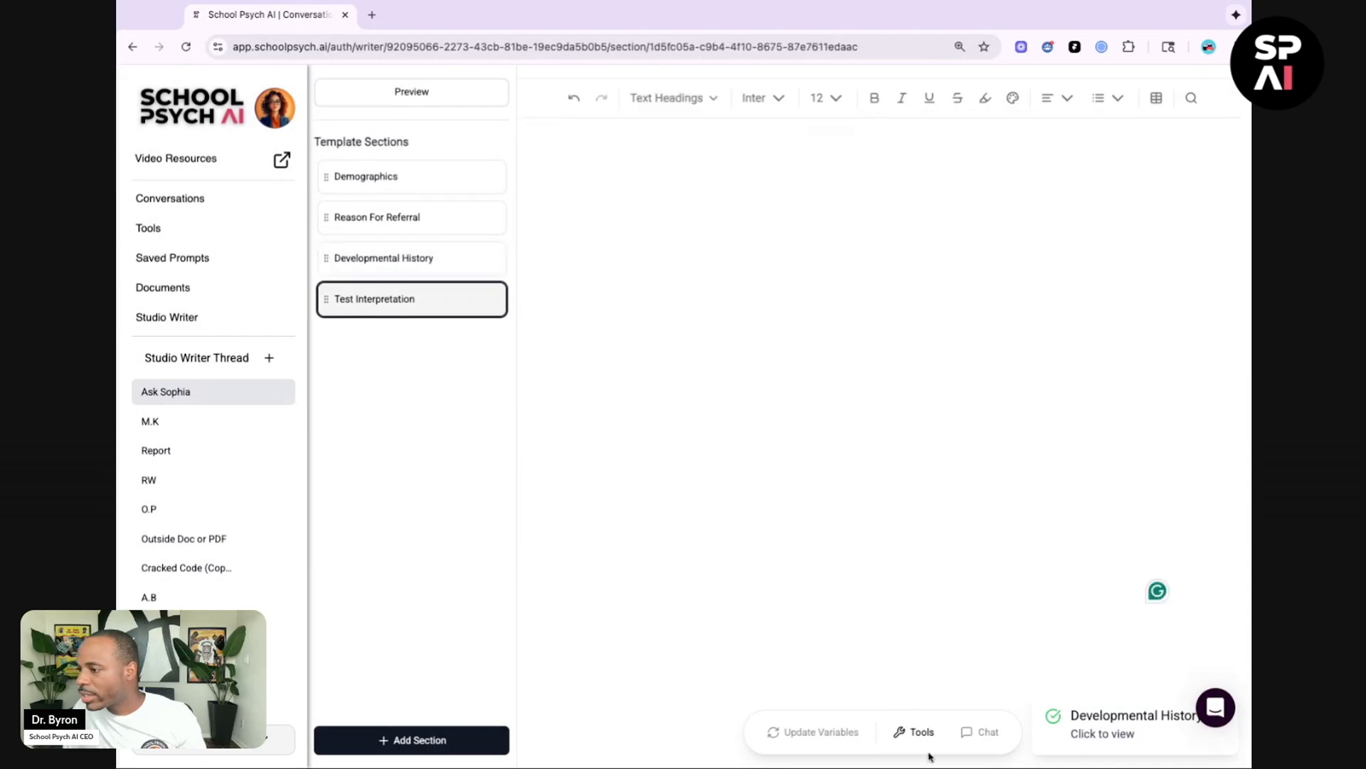
Step: Open Ask Sophia for the Test Interpretation section and paste the WISC interpretation prompt
left_click(925, 739)
left_click(1059, 279)
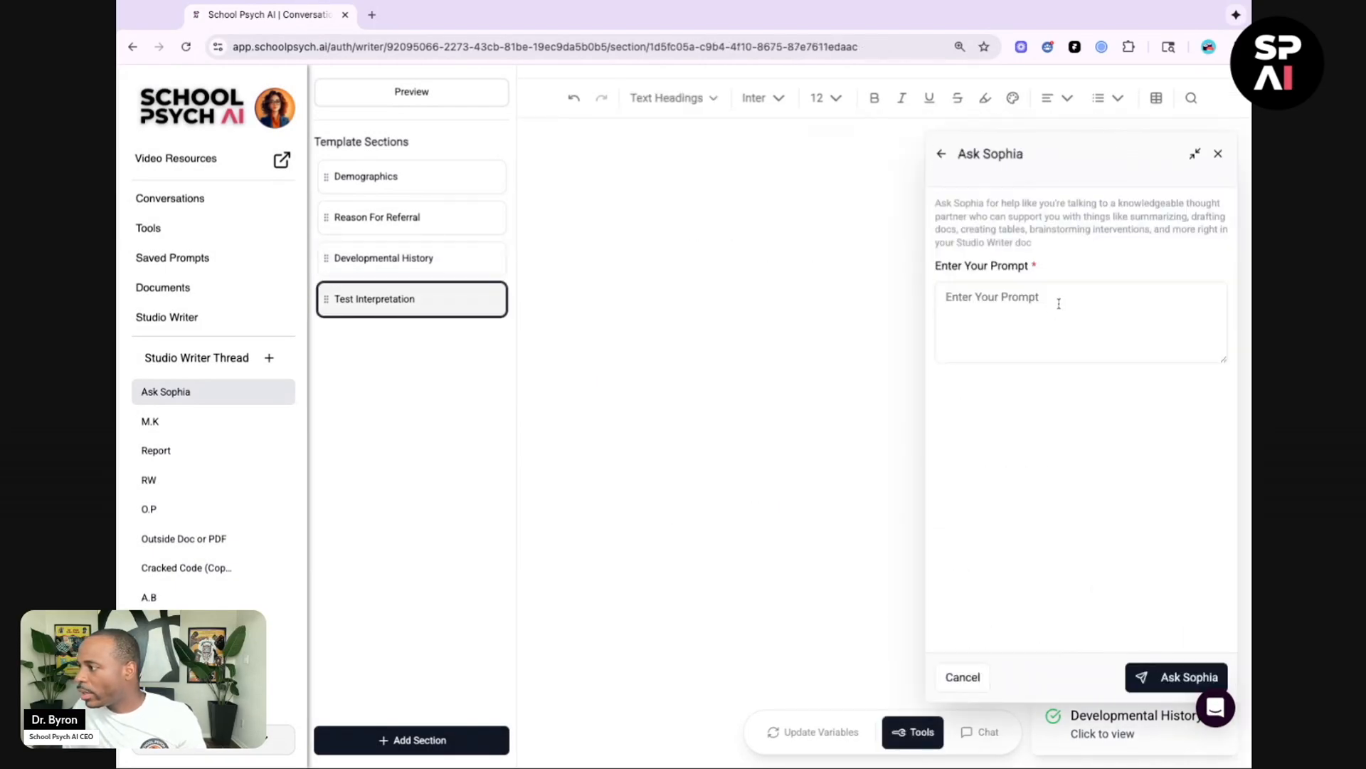
left_click(1028, 325)
key("ctrl+v")
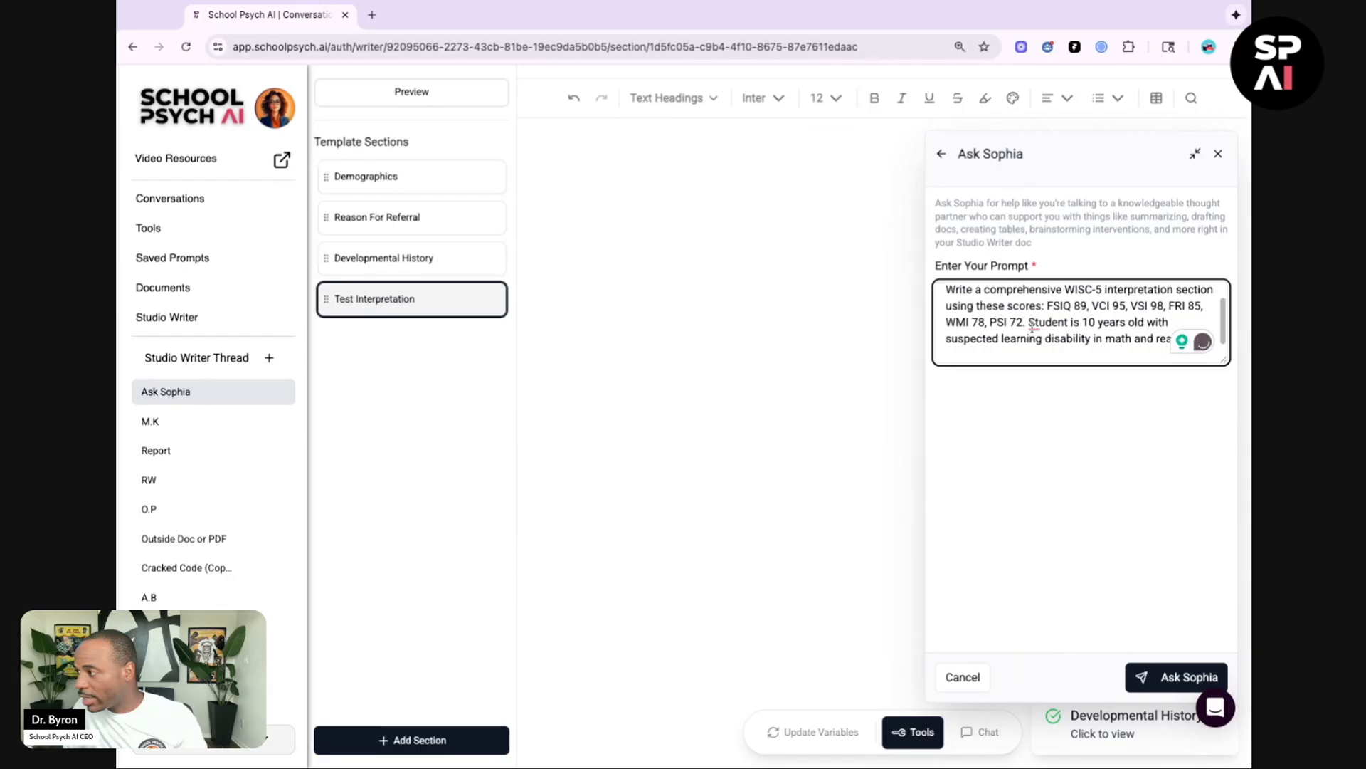
scroll(1025, 330, "up", 1)
scroll(1022, 330, "up", 1)
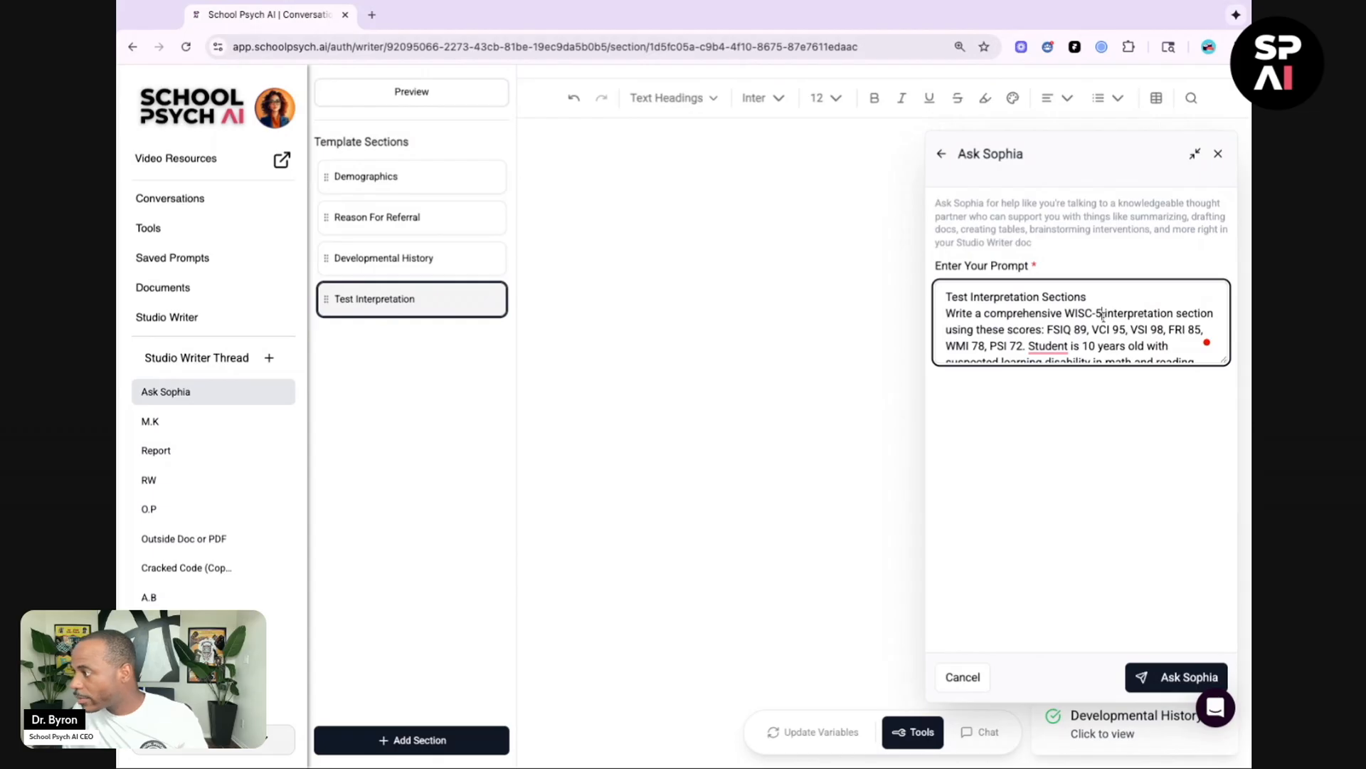
Step: Correct WISC-5 to WISC-V in the prompt and submit it to Ask Sophia
key("BackSpace")
type("V")
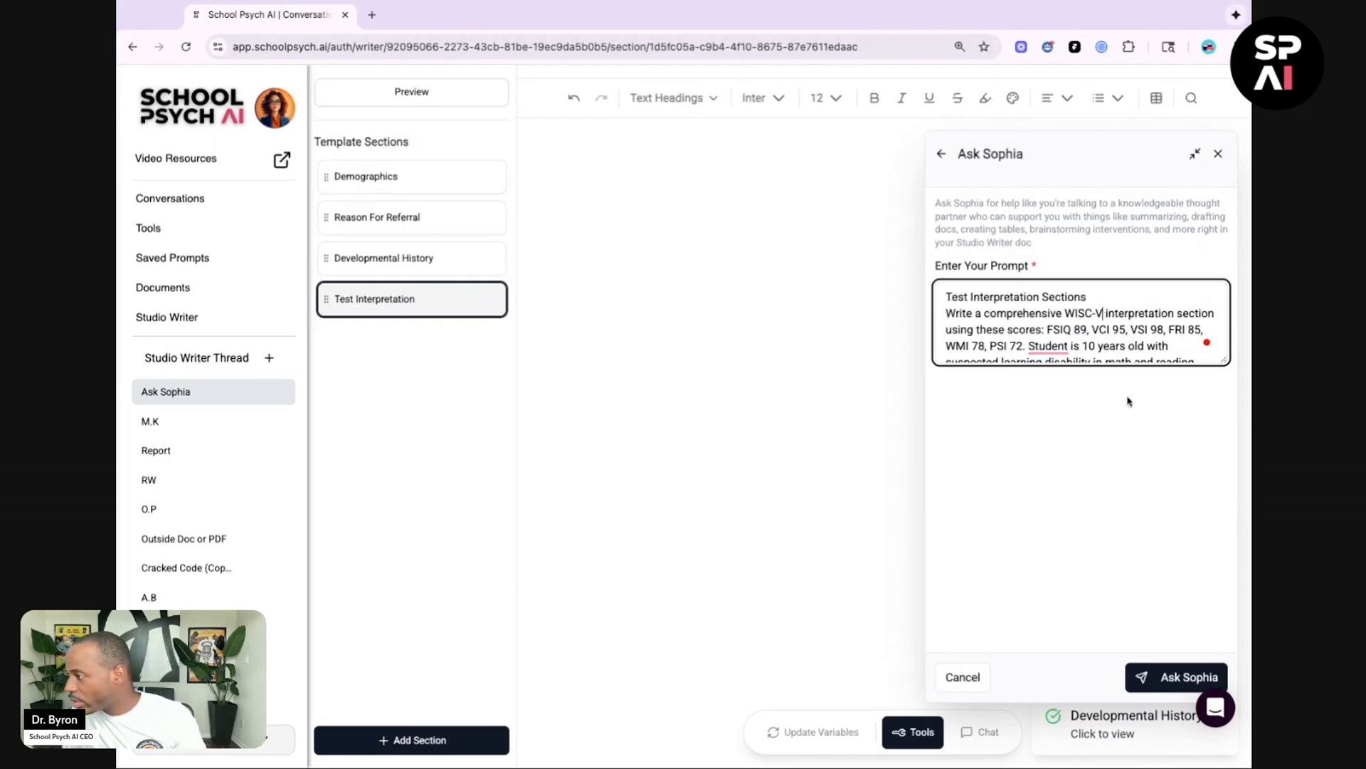
left_click(1171, 680)
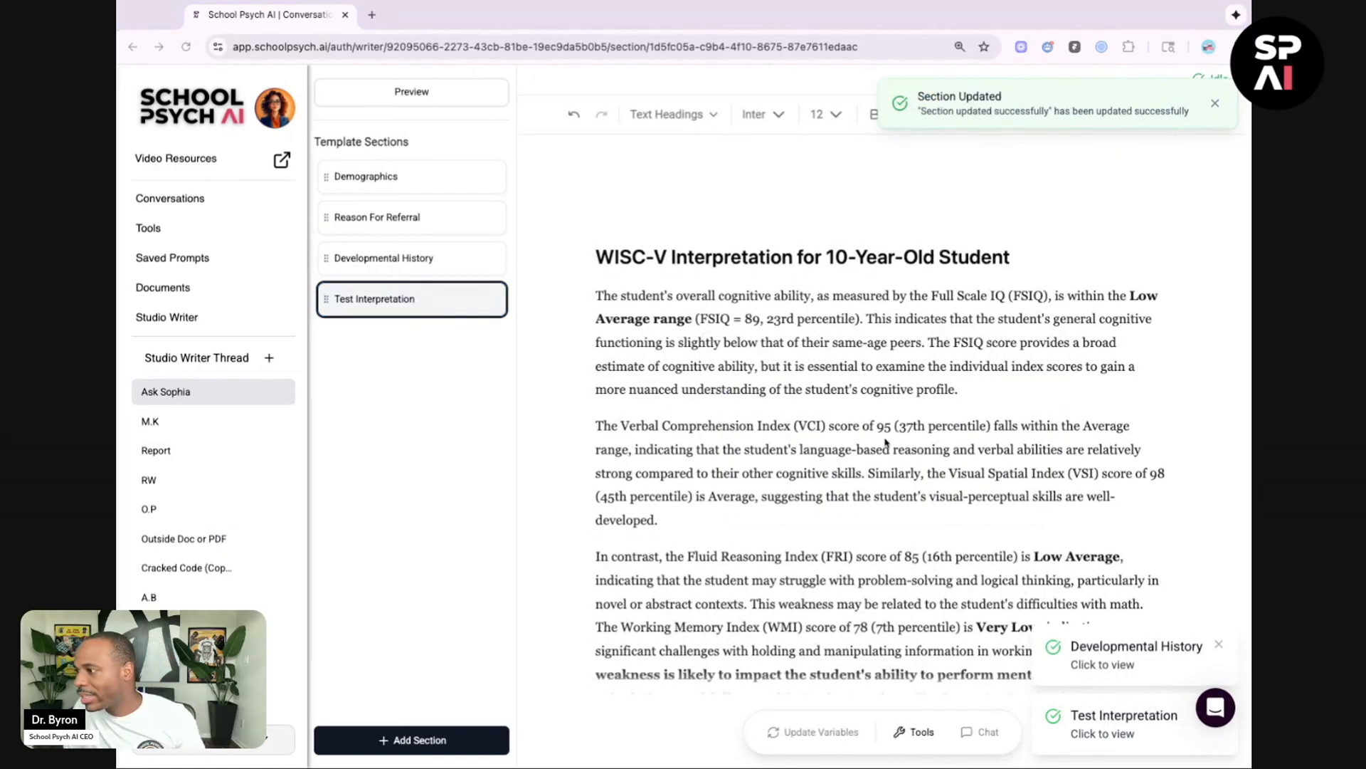
Step: Delete the generated concluding paragraph beginning 'Overall, the WISC-V results' from the Test Interpretation section
scroll(881, 446, "down", 2)
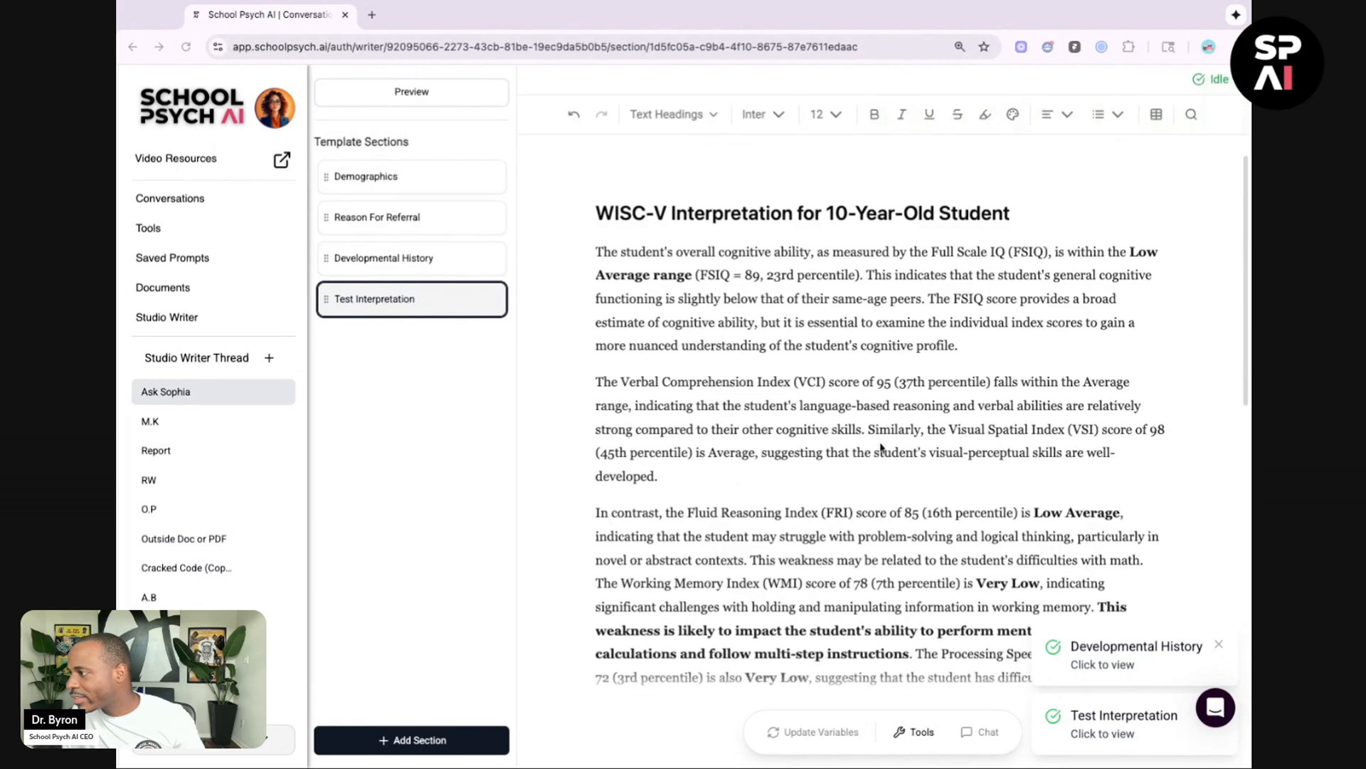
scroll(881, 415, "down", 7)
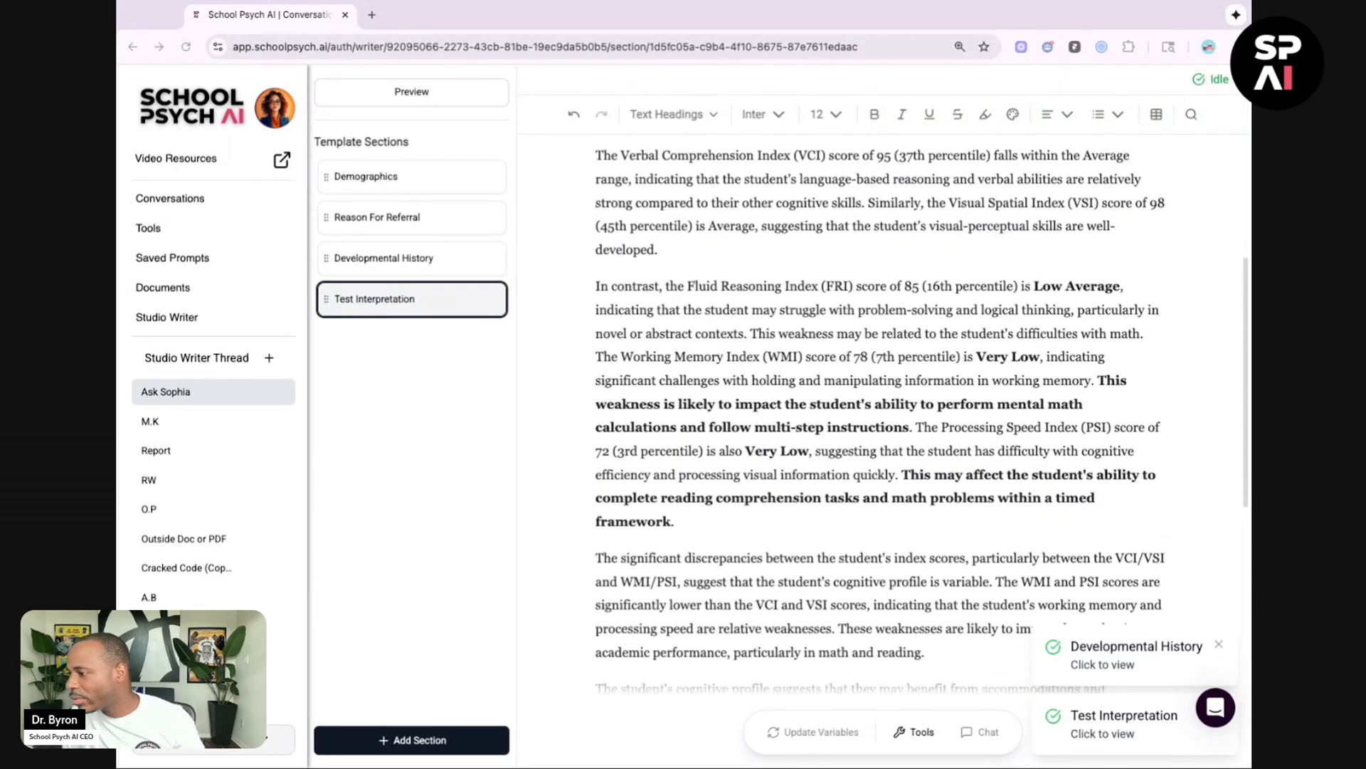
scroll(881, 415, "down", 6)
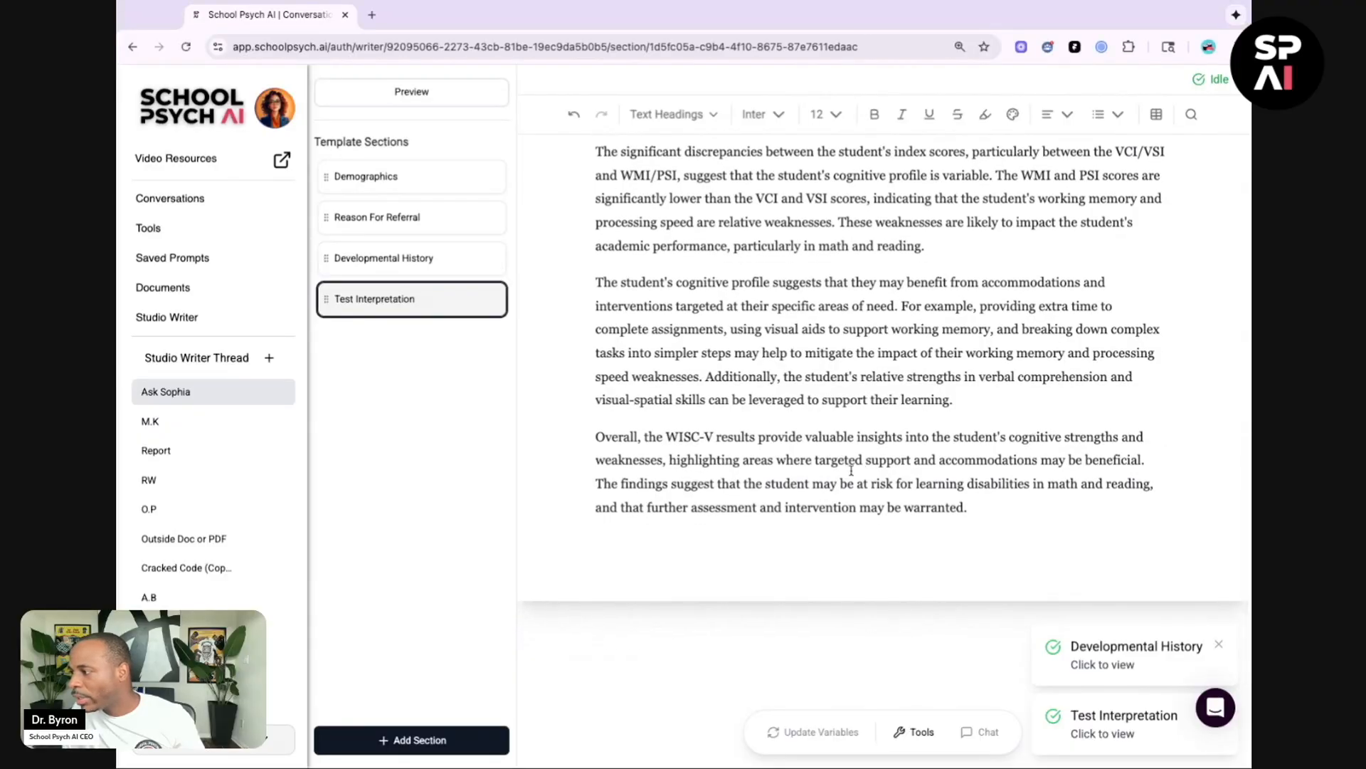
left_click_drag(807, 506, 985, 506)
triple_click(986, 506)
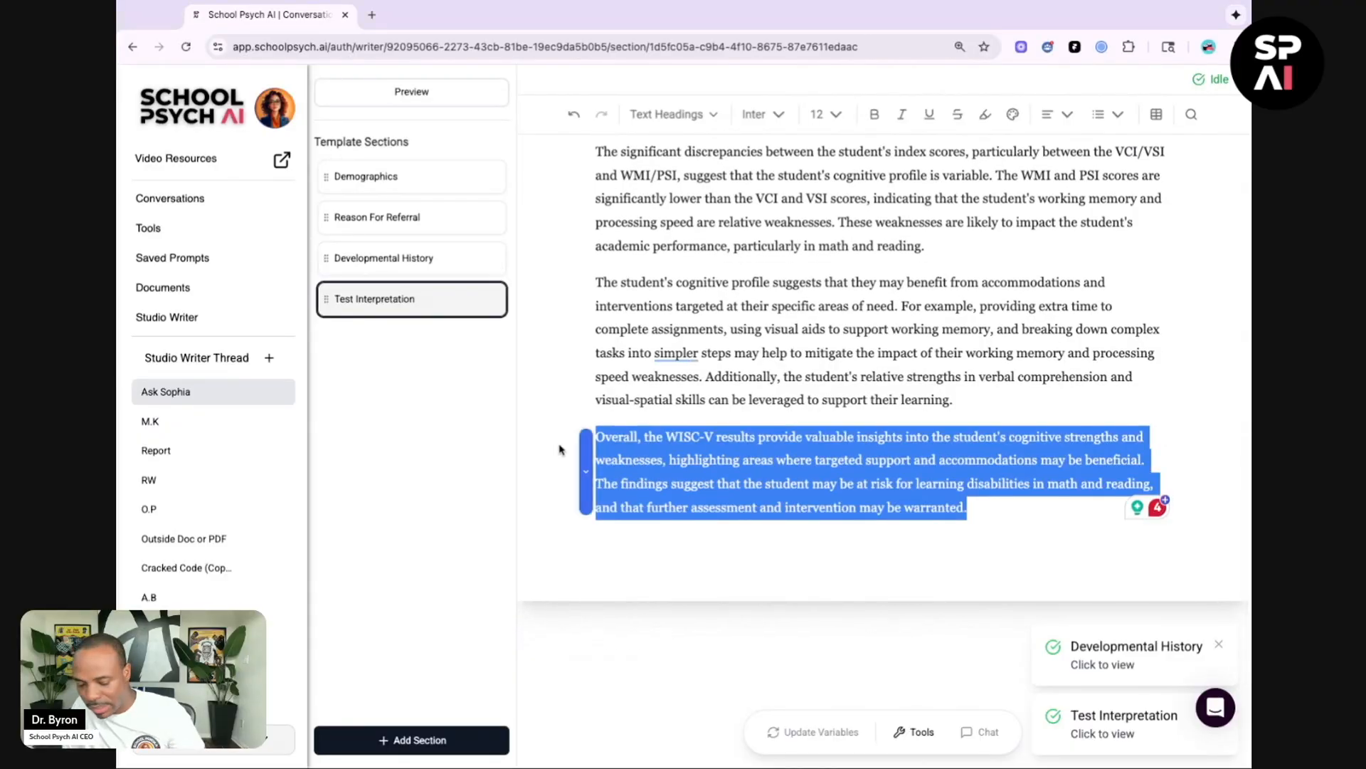
key("BackSpace")
key("BackSpace")
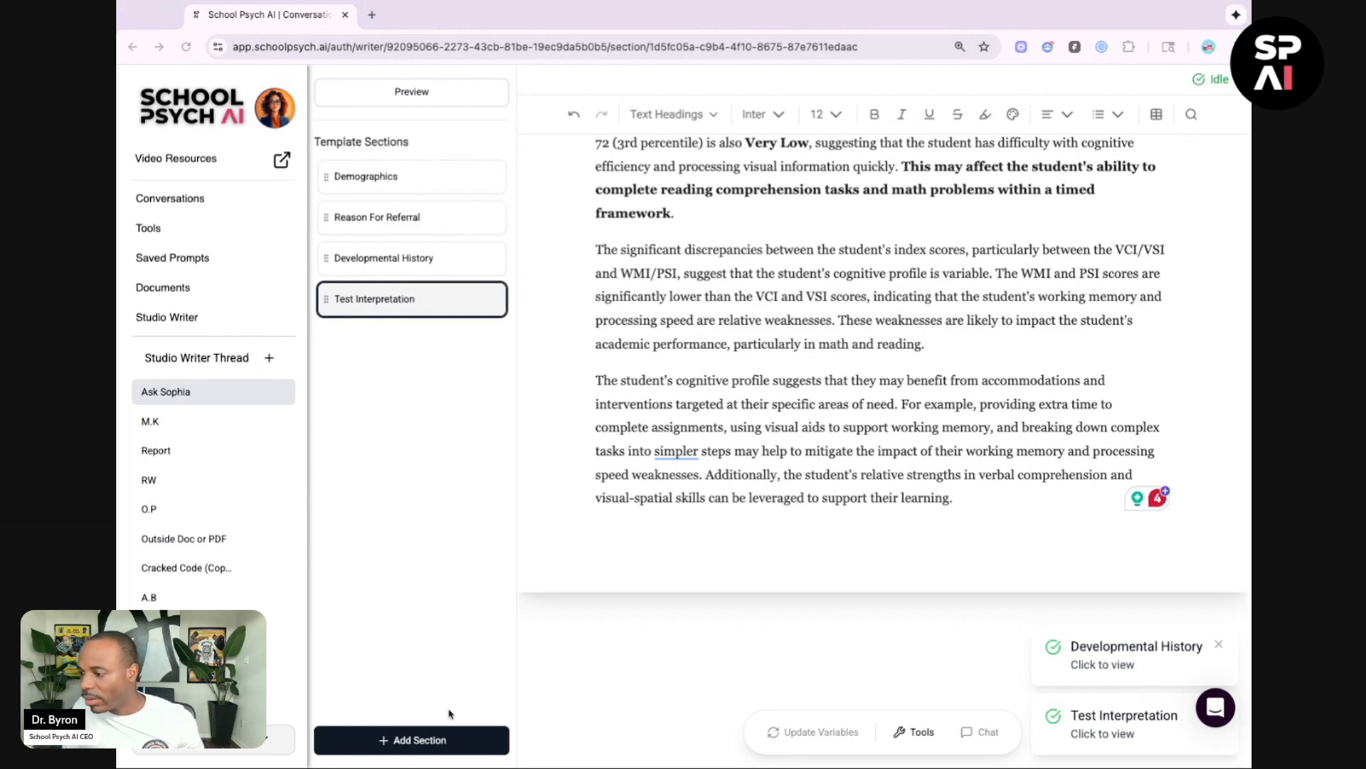
Step: Add another template section titled Behavioral Observation
left_click(424, 739)
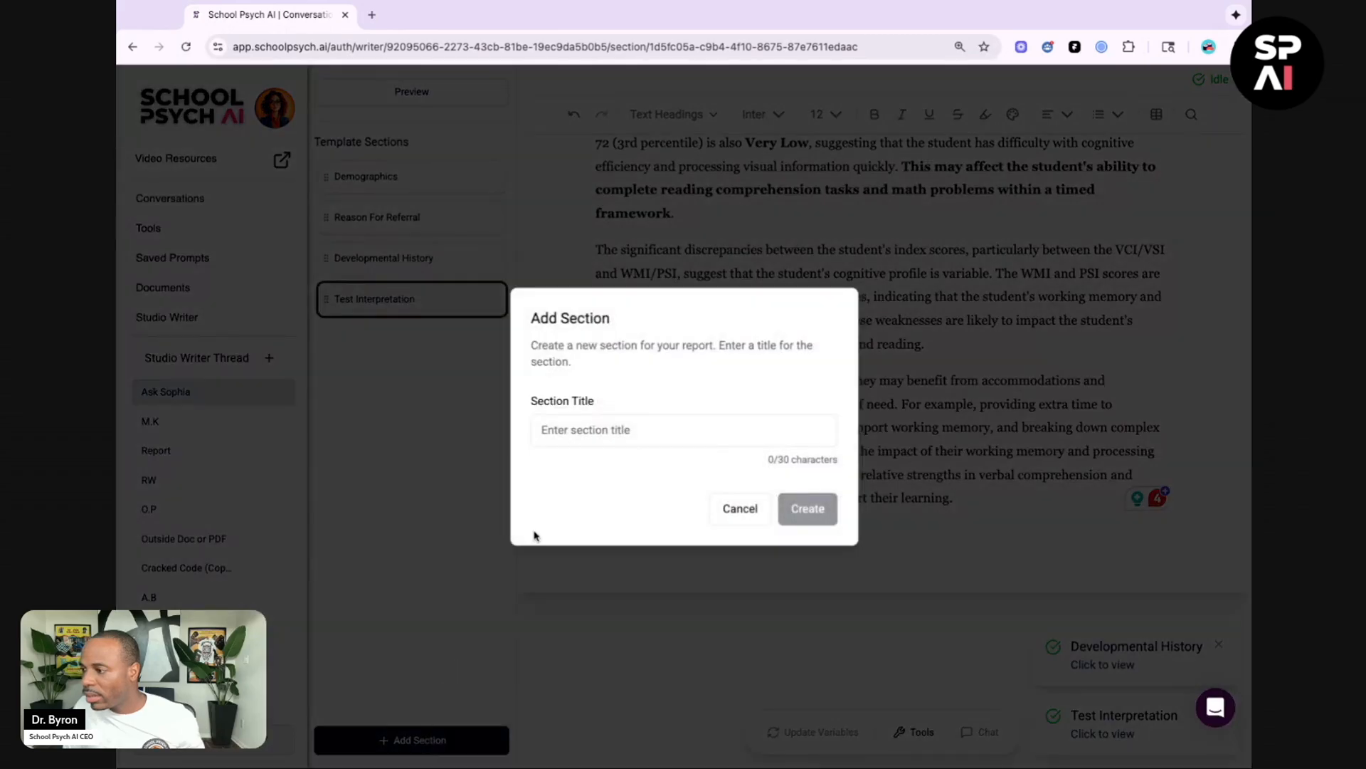
left_click(617, 432)
type("Behavioral")
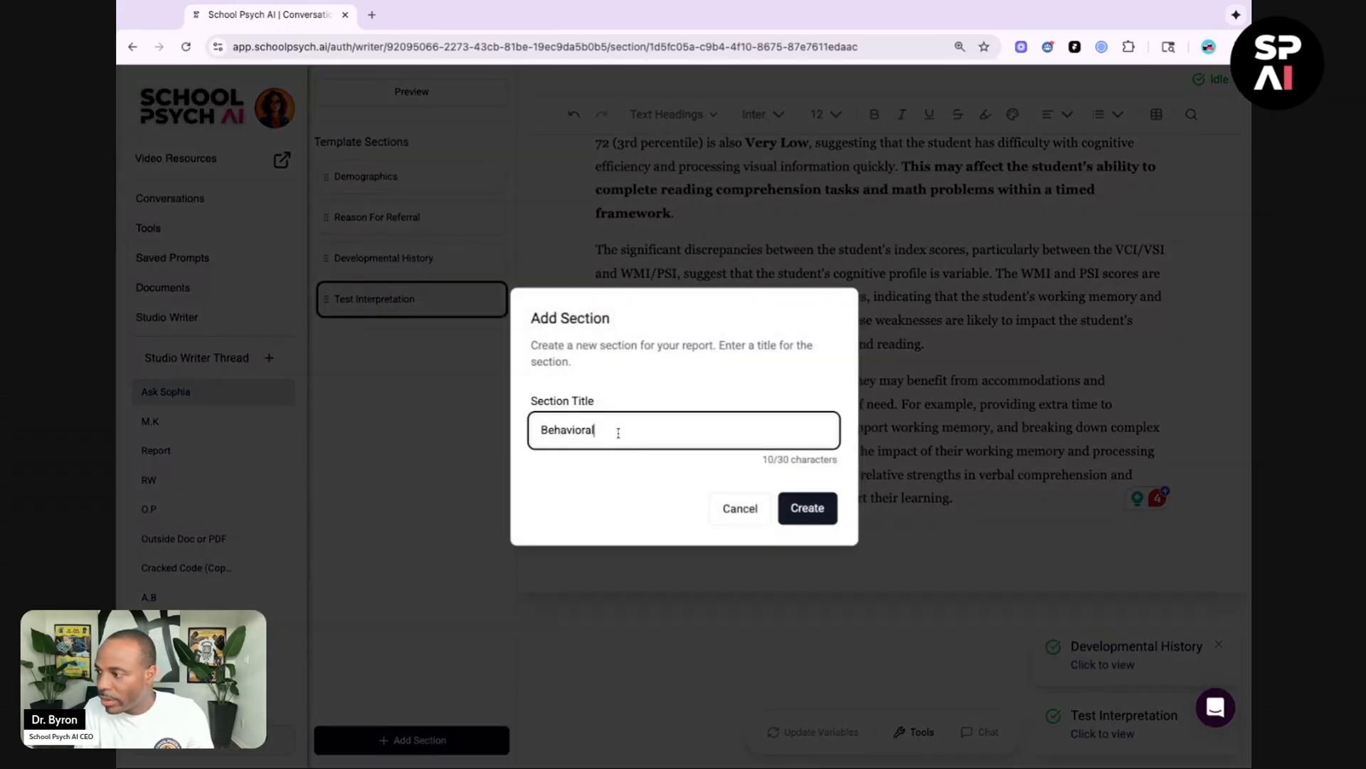
type(" Observation")
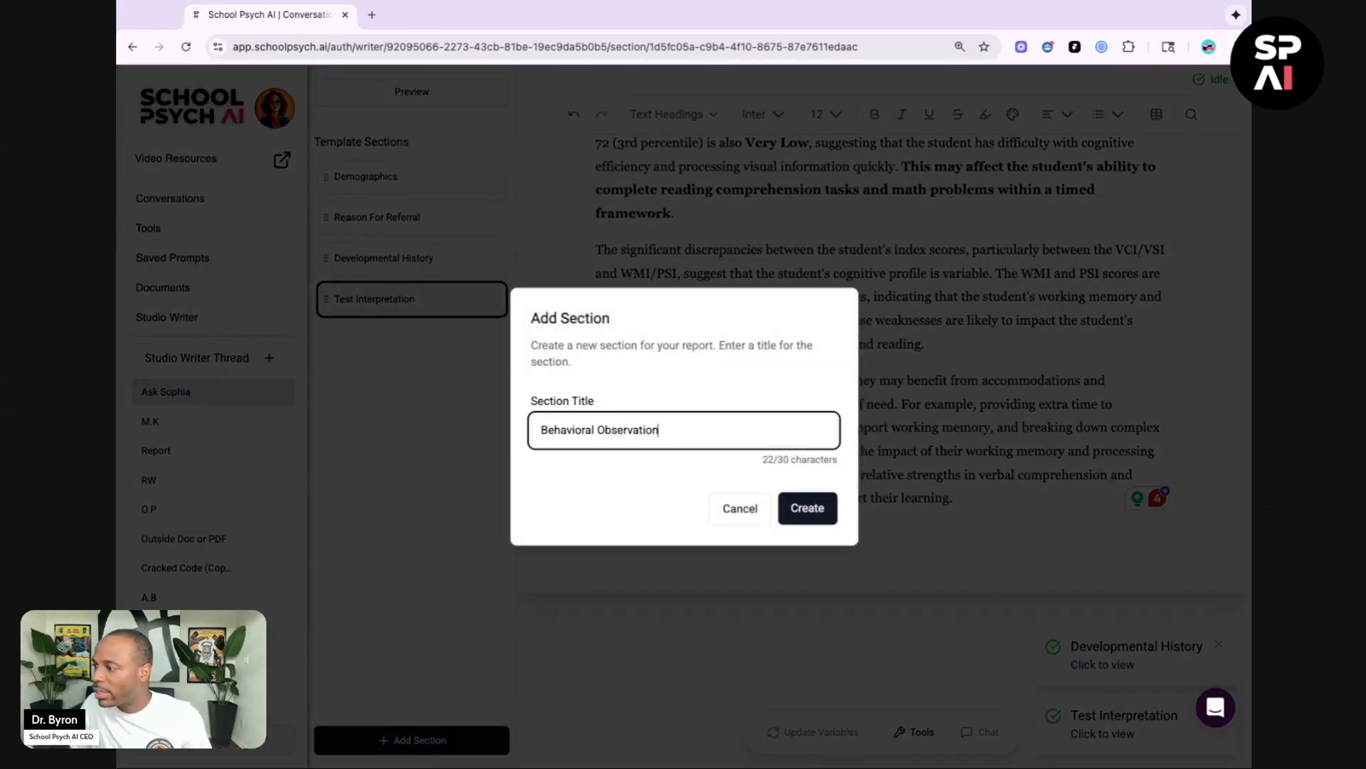
left_click(807, 507)
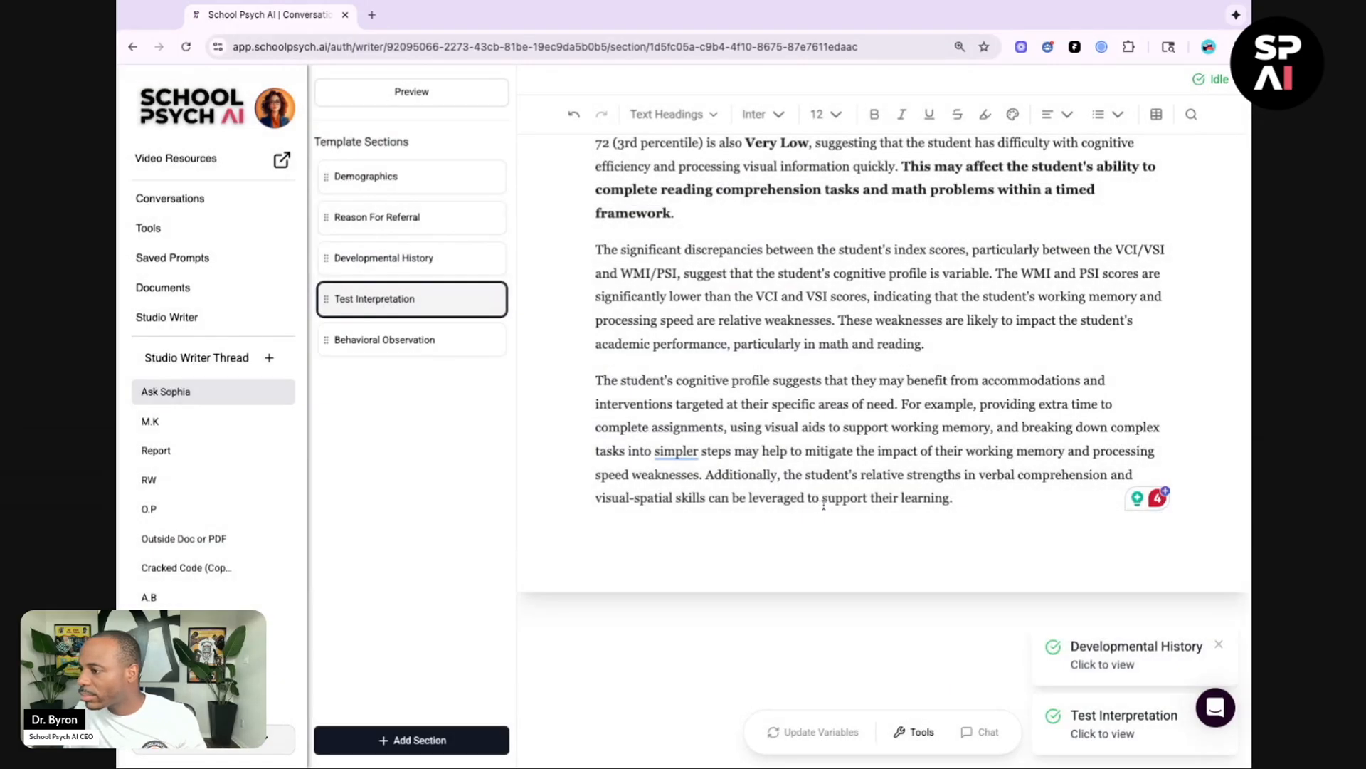
Step: Open Ask Sophia for the Behavioral Observation section, paste the observation prompt and submit it
left_click(915, 735)
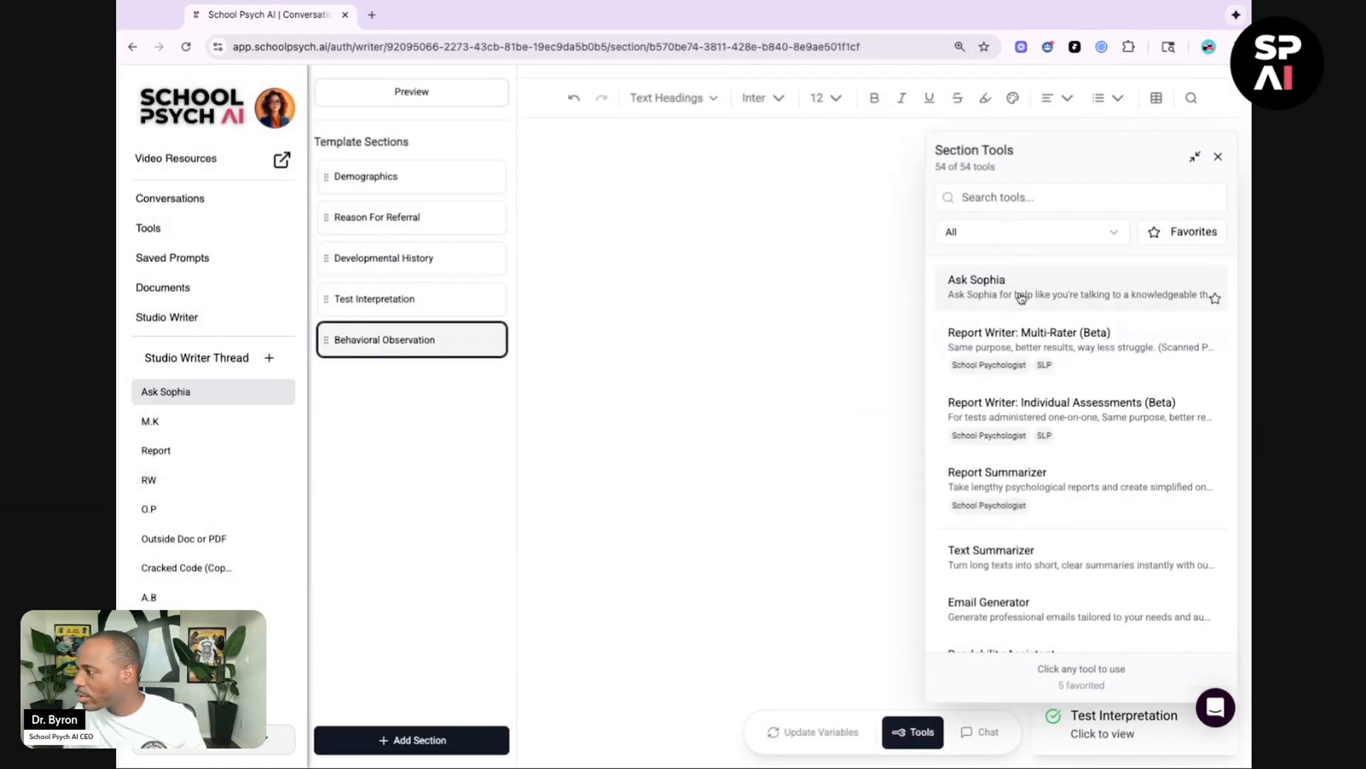
left_click(1071, 286)
left_click(1040, 308)
key("ctrl+v")
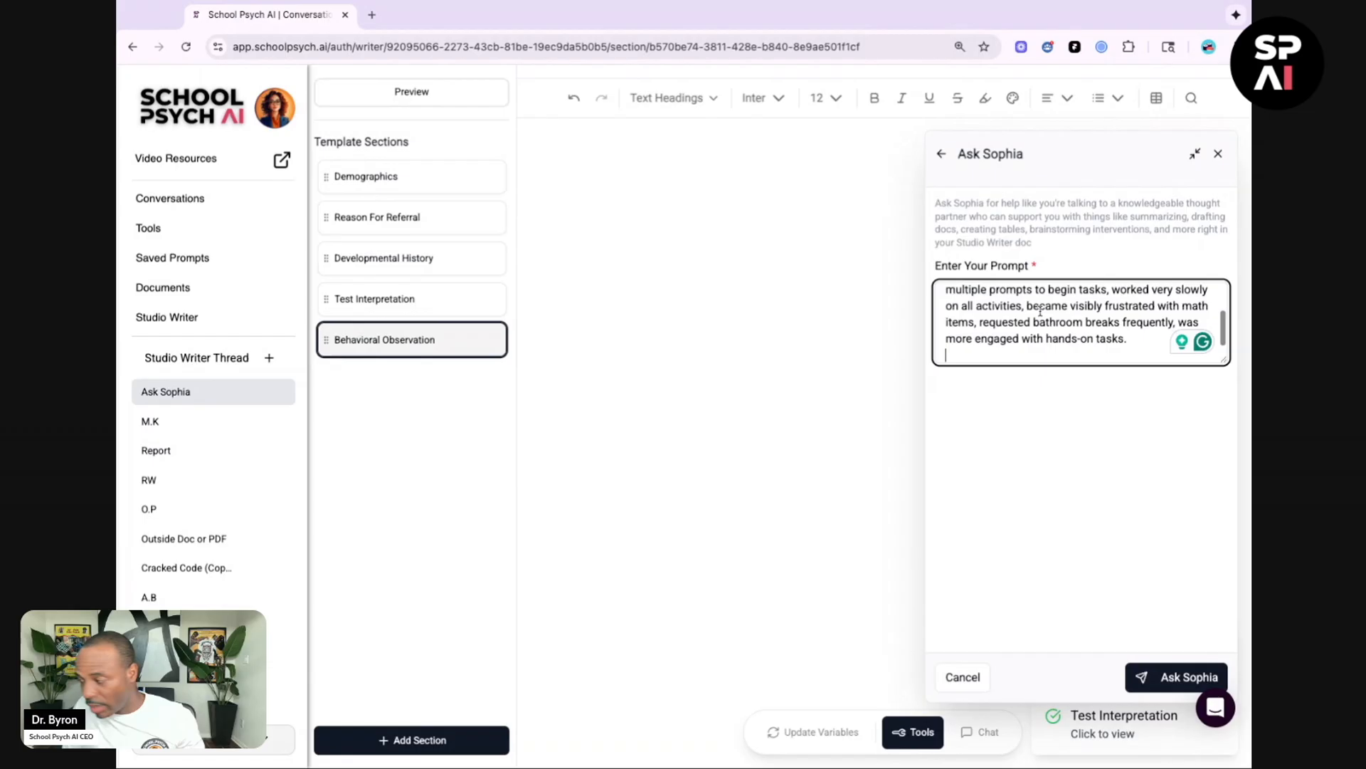
left_click(1157, 672)
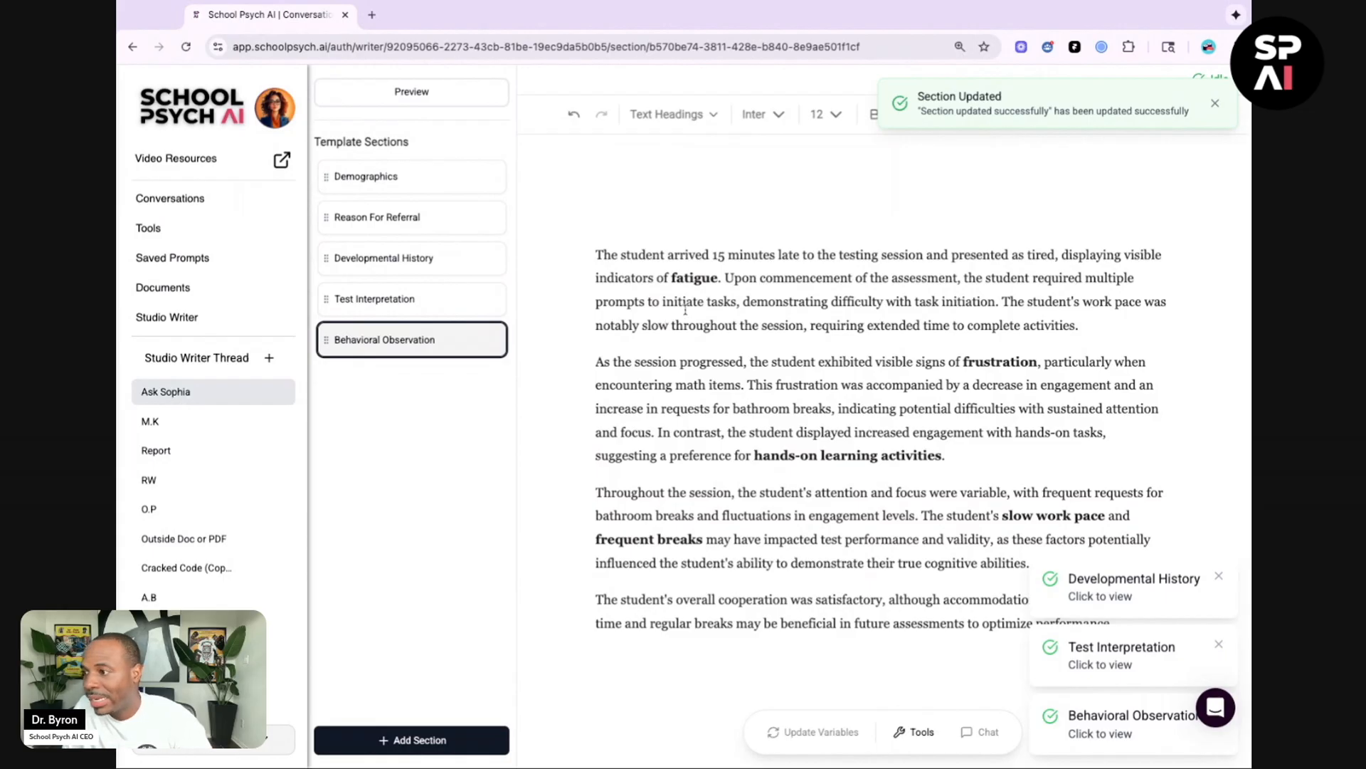
scroll(685, 310, "down", 3)
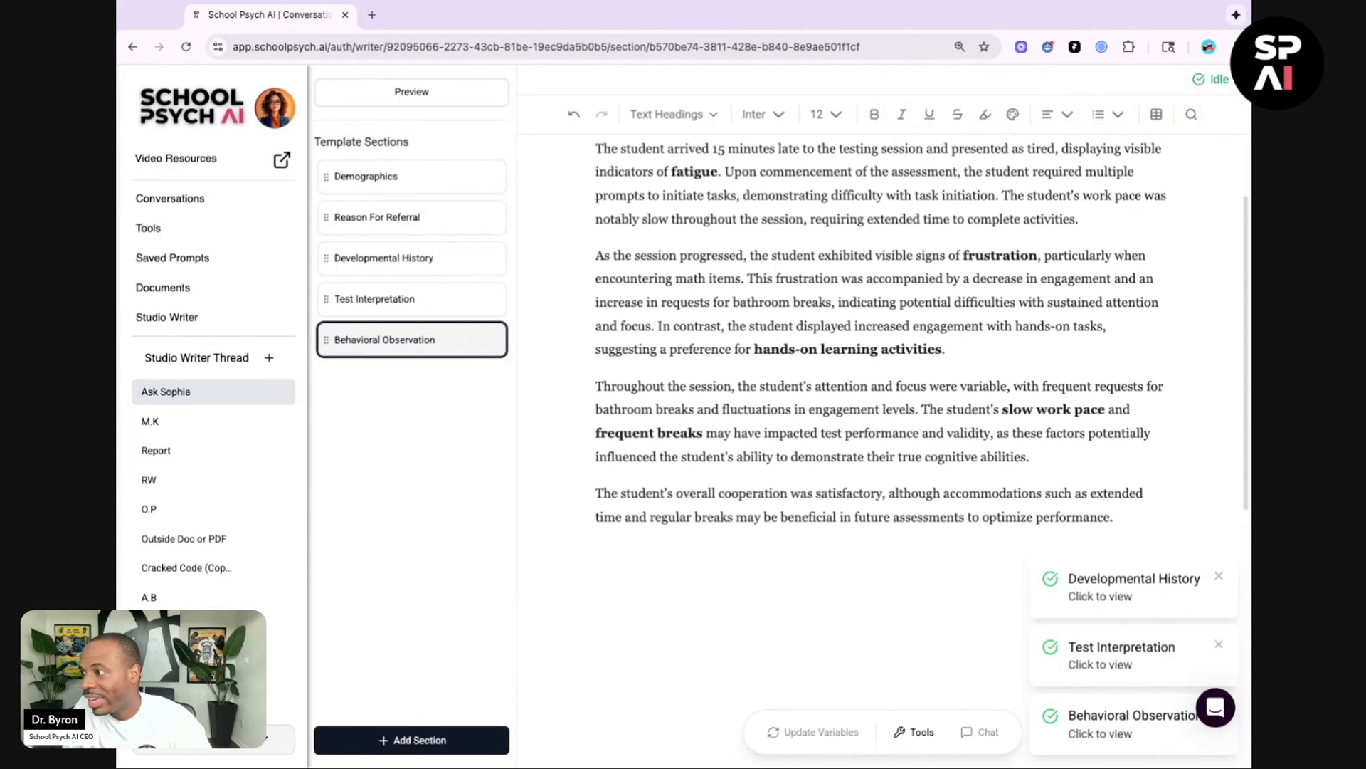
Step: Review the Behavioral Observation text and the full report preview, then copy the whole report with Word formatting
scroll(882, 335, "down", 1)
scroll(883, 335, "up", 2)
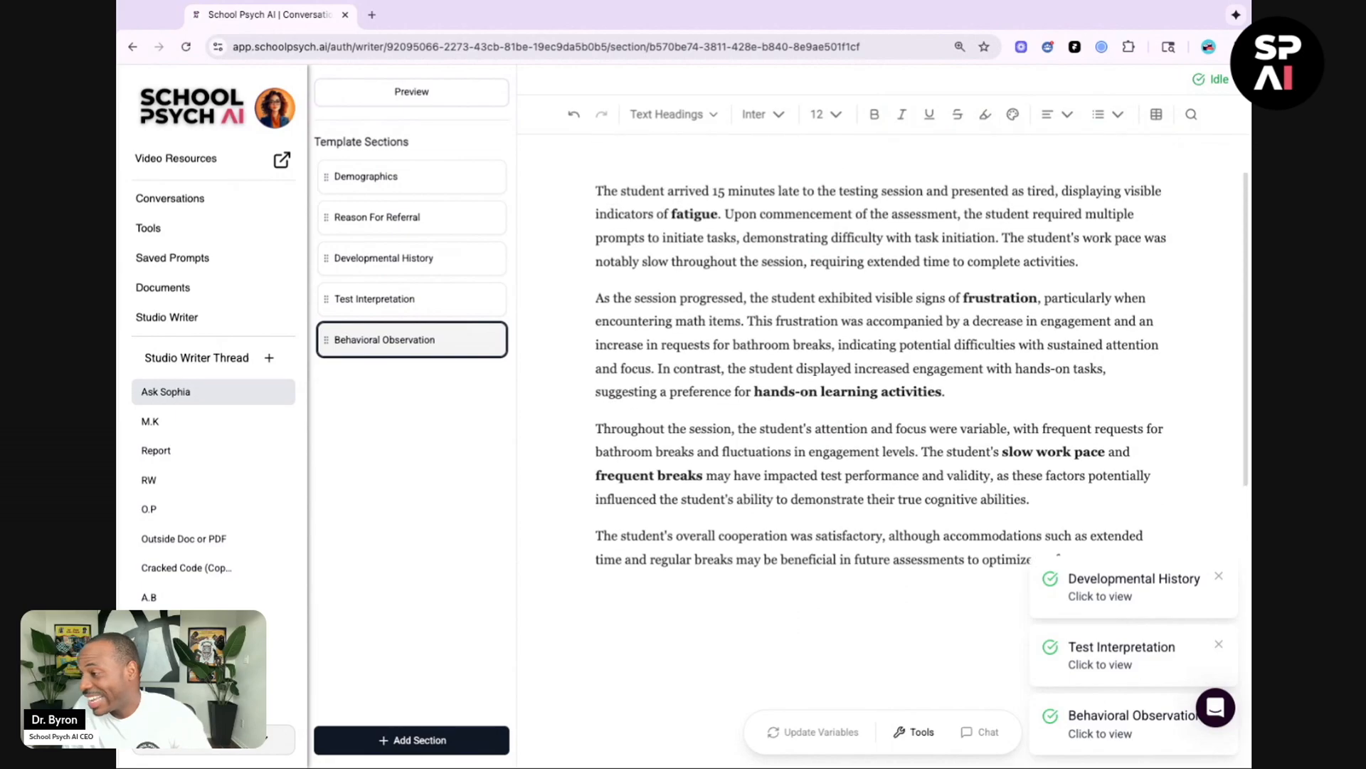
scroll(883, 377, "up", 1)
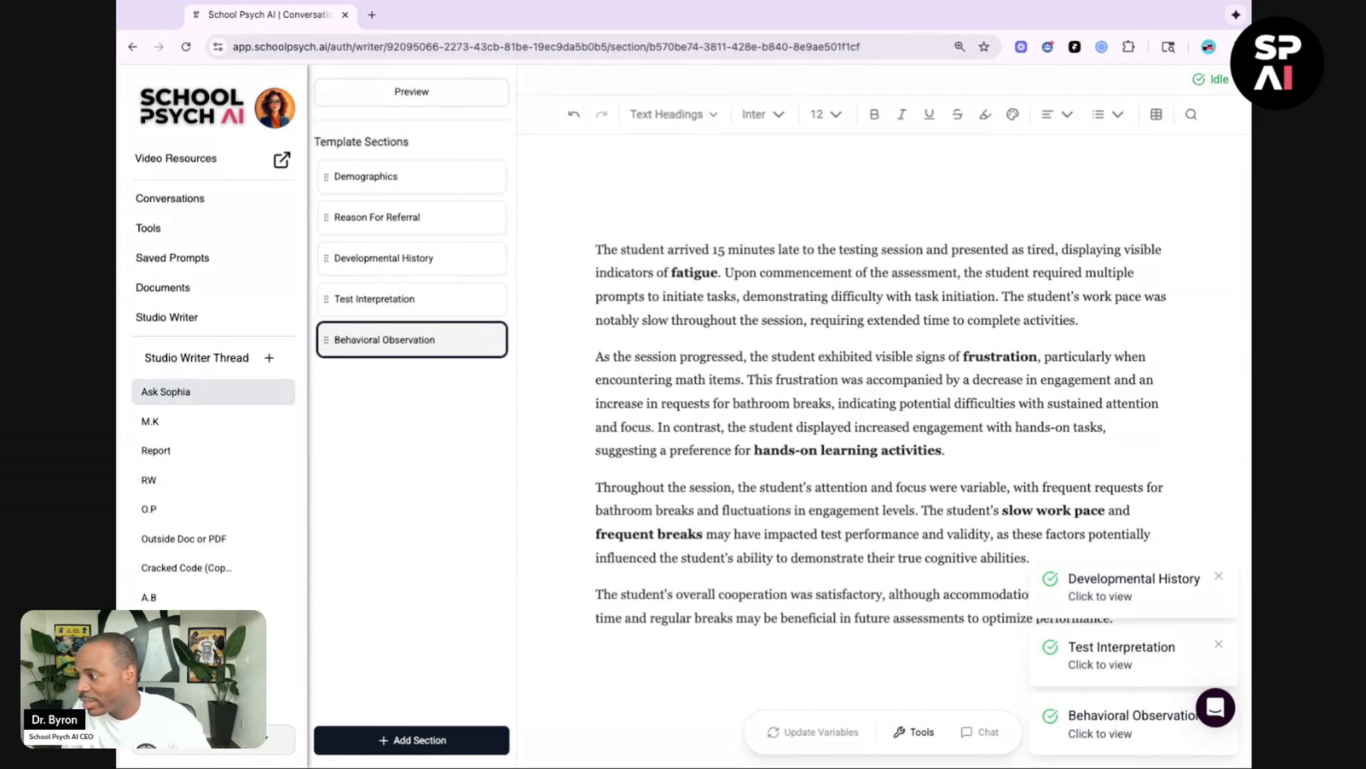
scroll(882, 377, "down", 1)
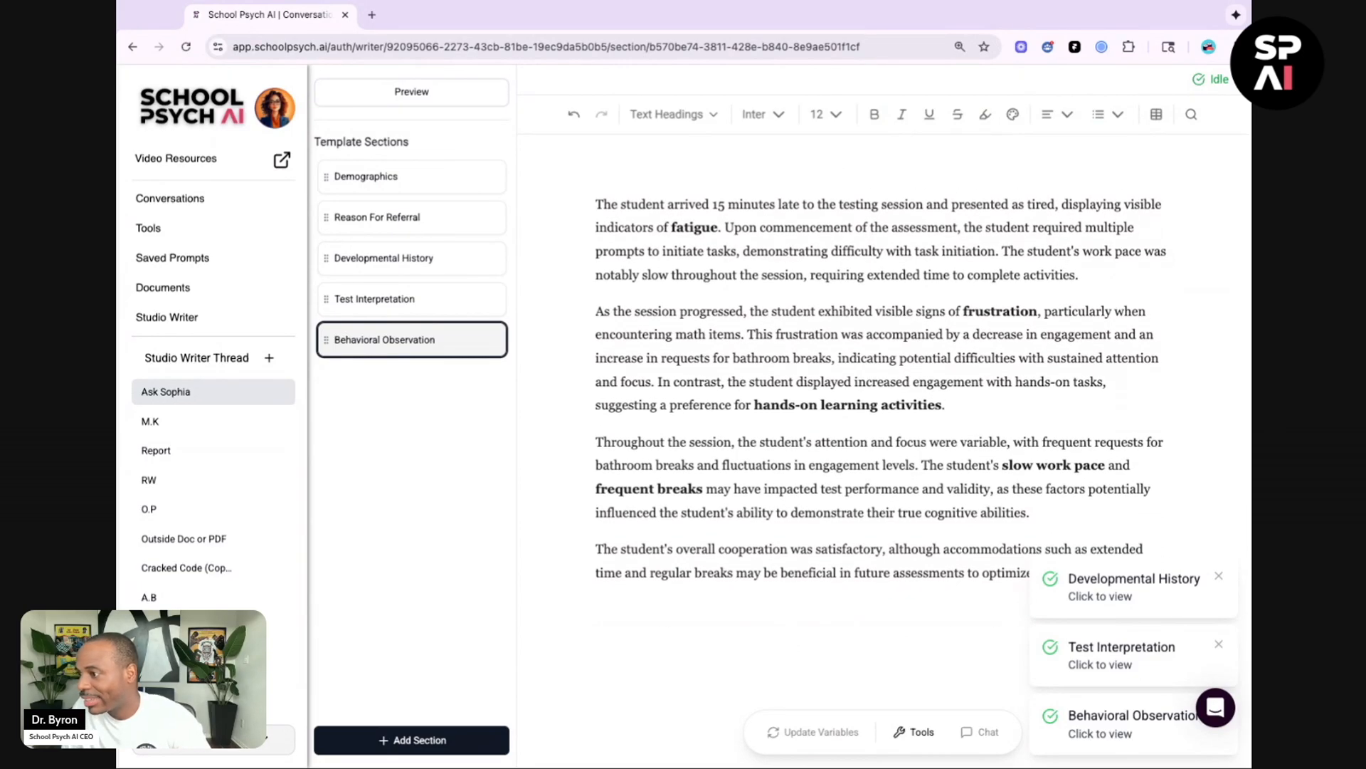
scroll(882, 356, "down", 3)
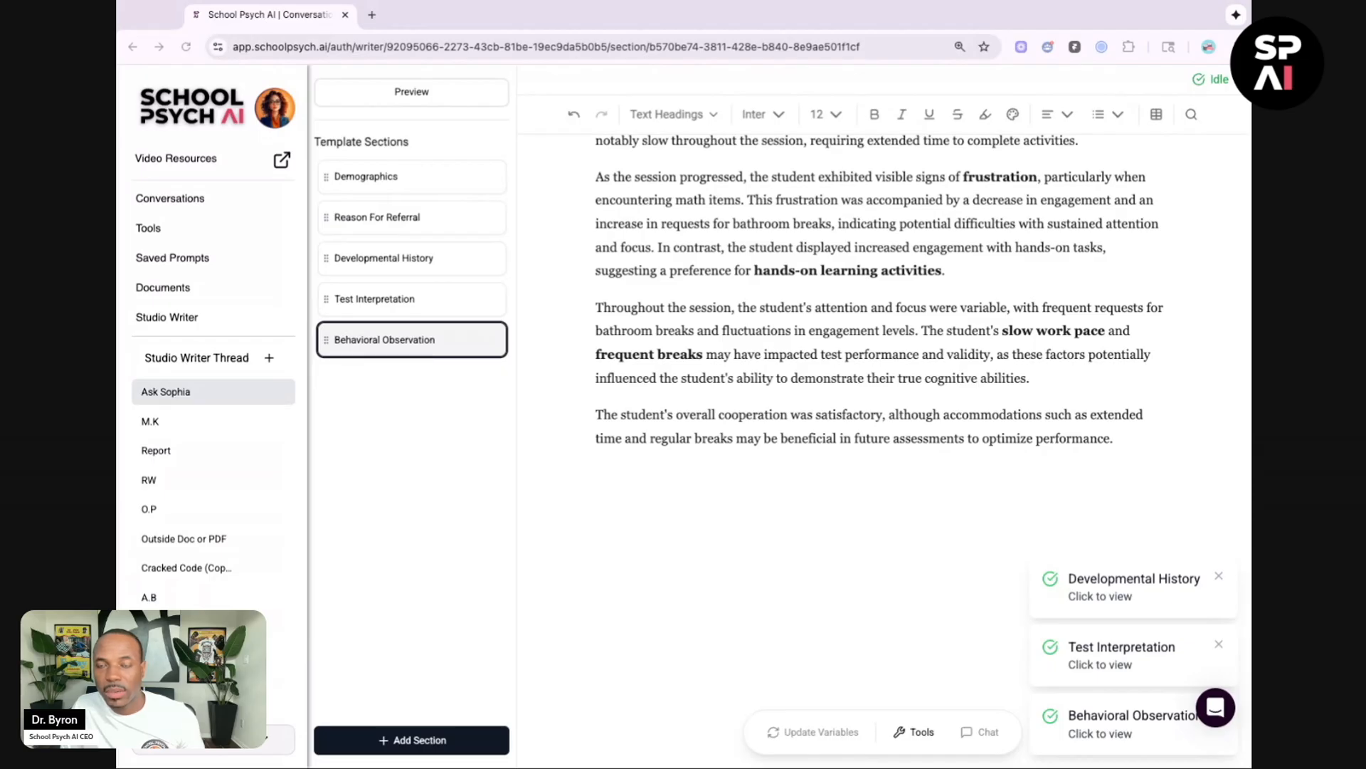
left_click(408, 98)
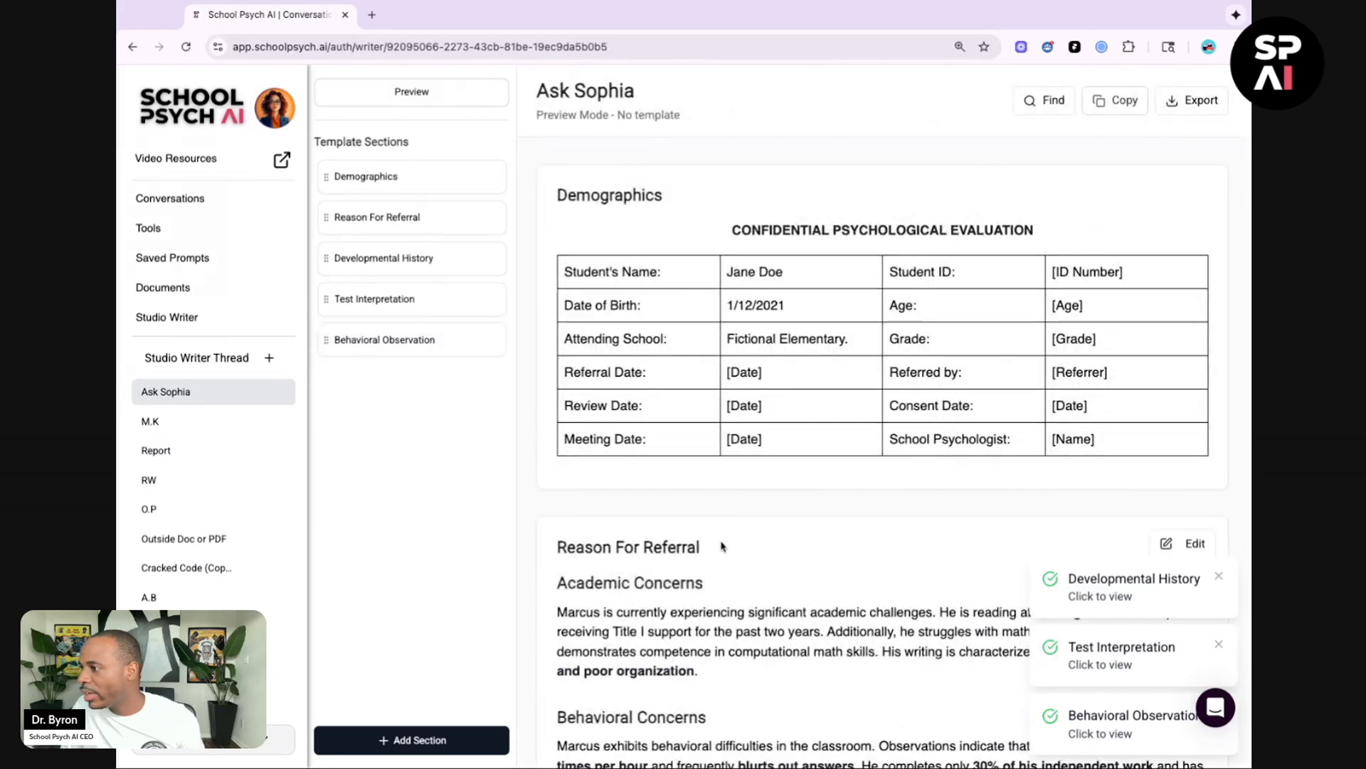
scroll(896, 578, "down", 6)
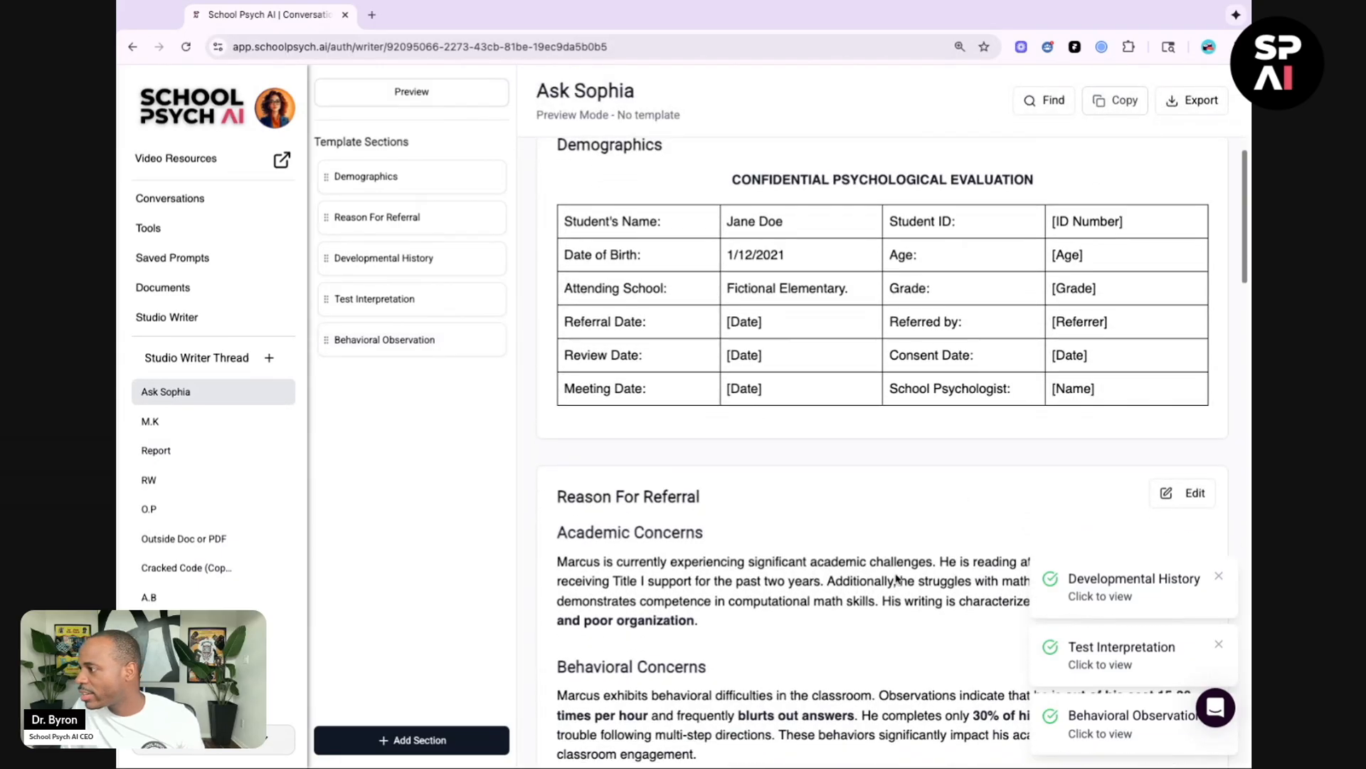
scroll(901, 453, "down", 7)
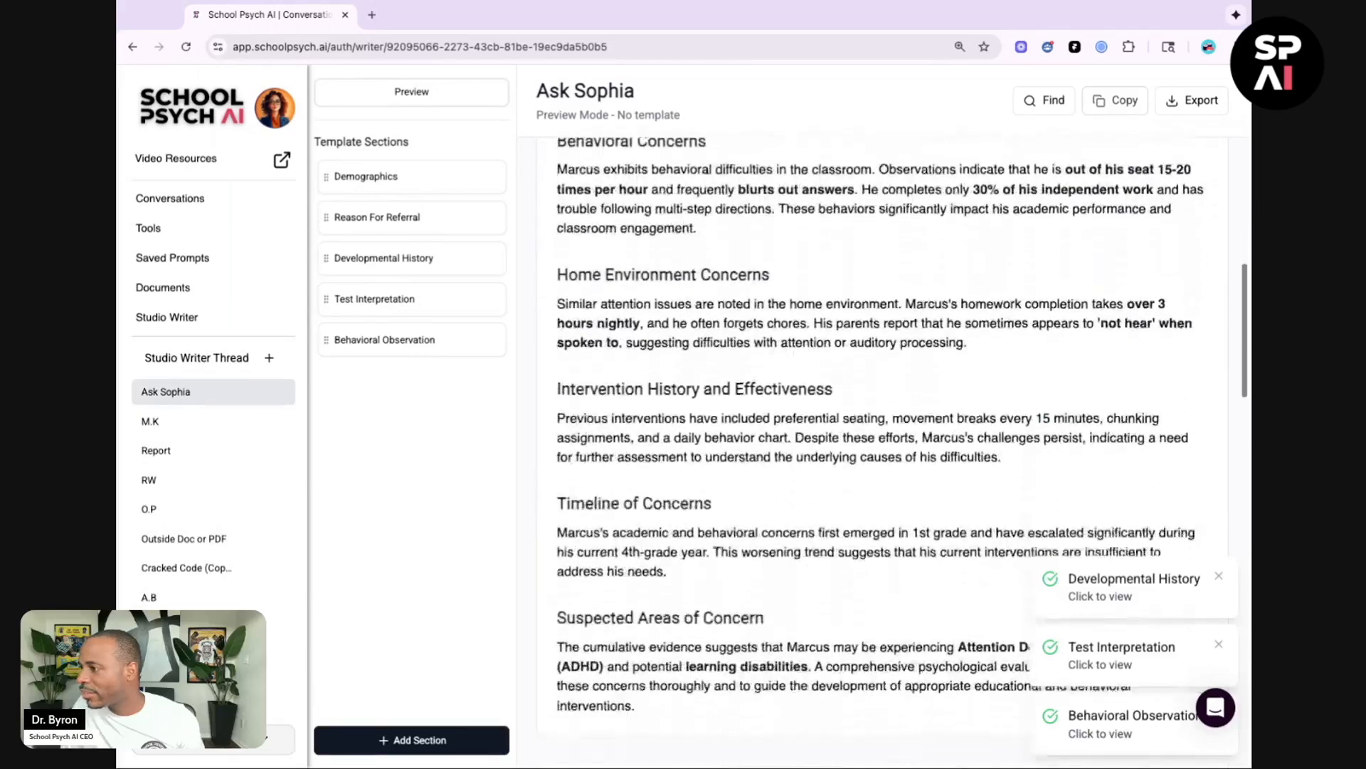
scroll(901, 453, "down", 7)
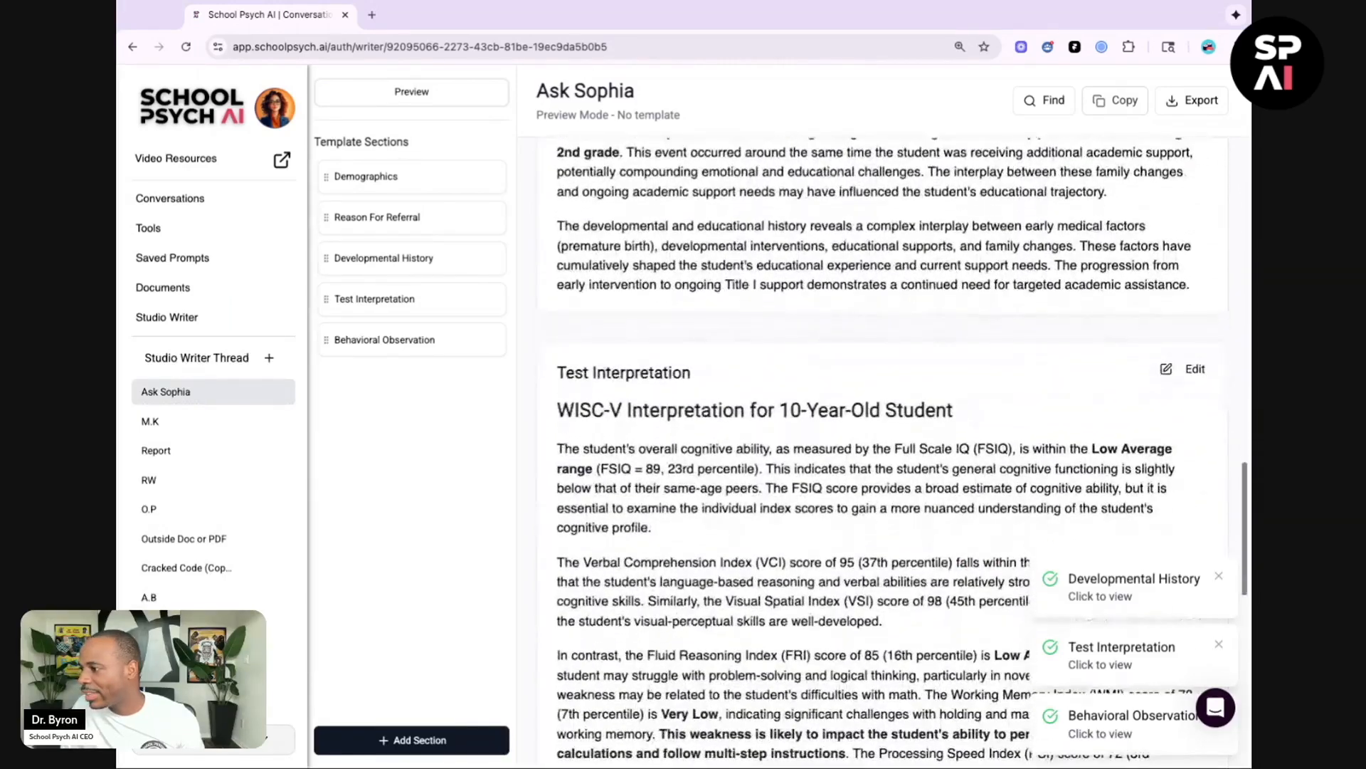
scroll(902, 453, "down", 11)
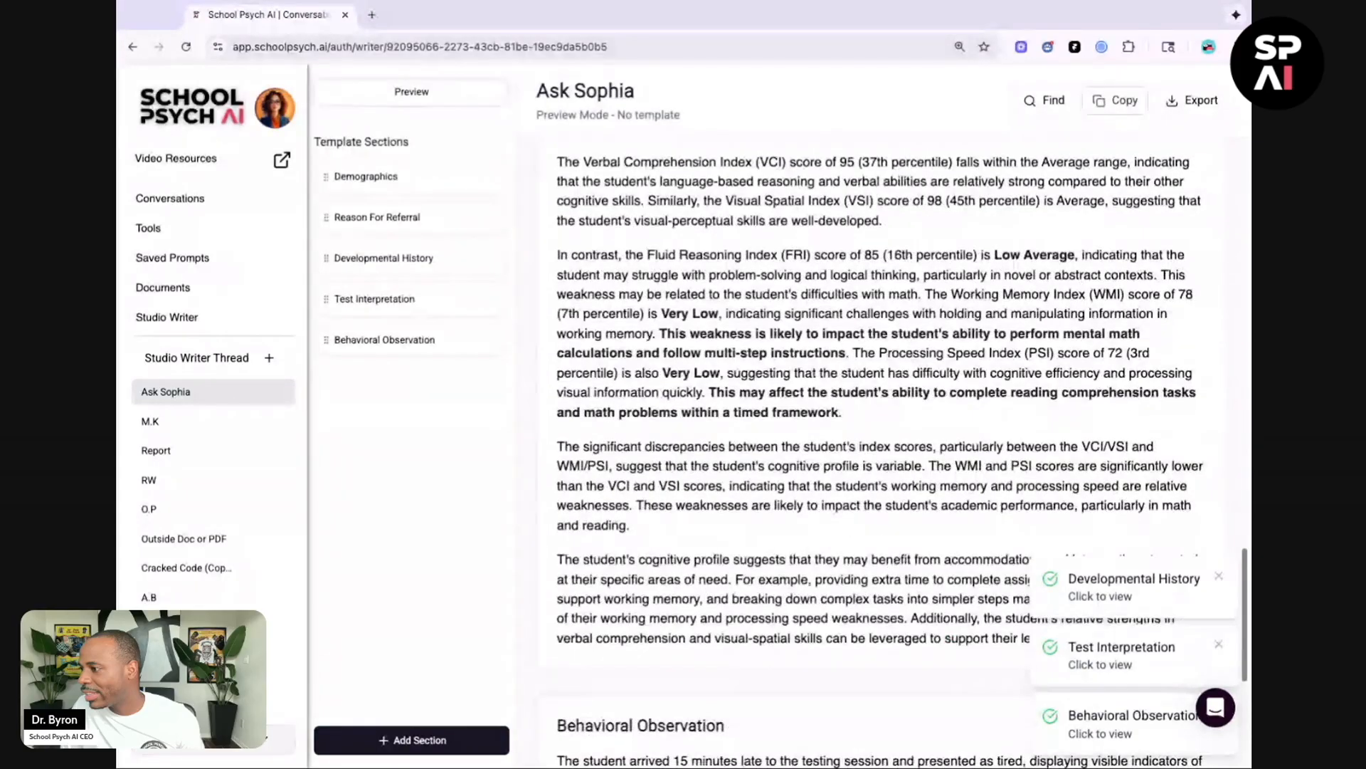
scroll(901, 452, "down", 1)
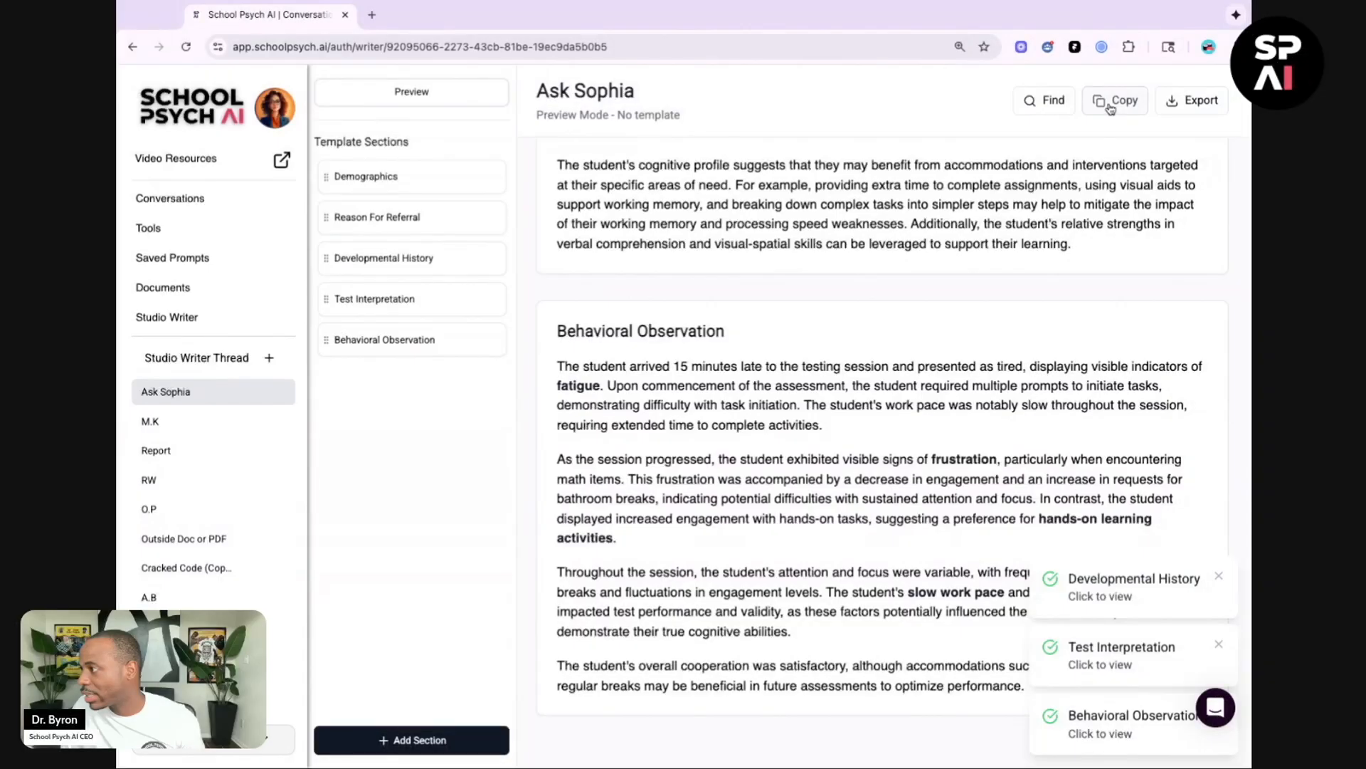
left_click(1109, 111)
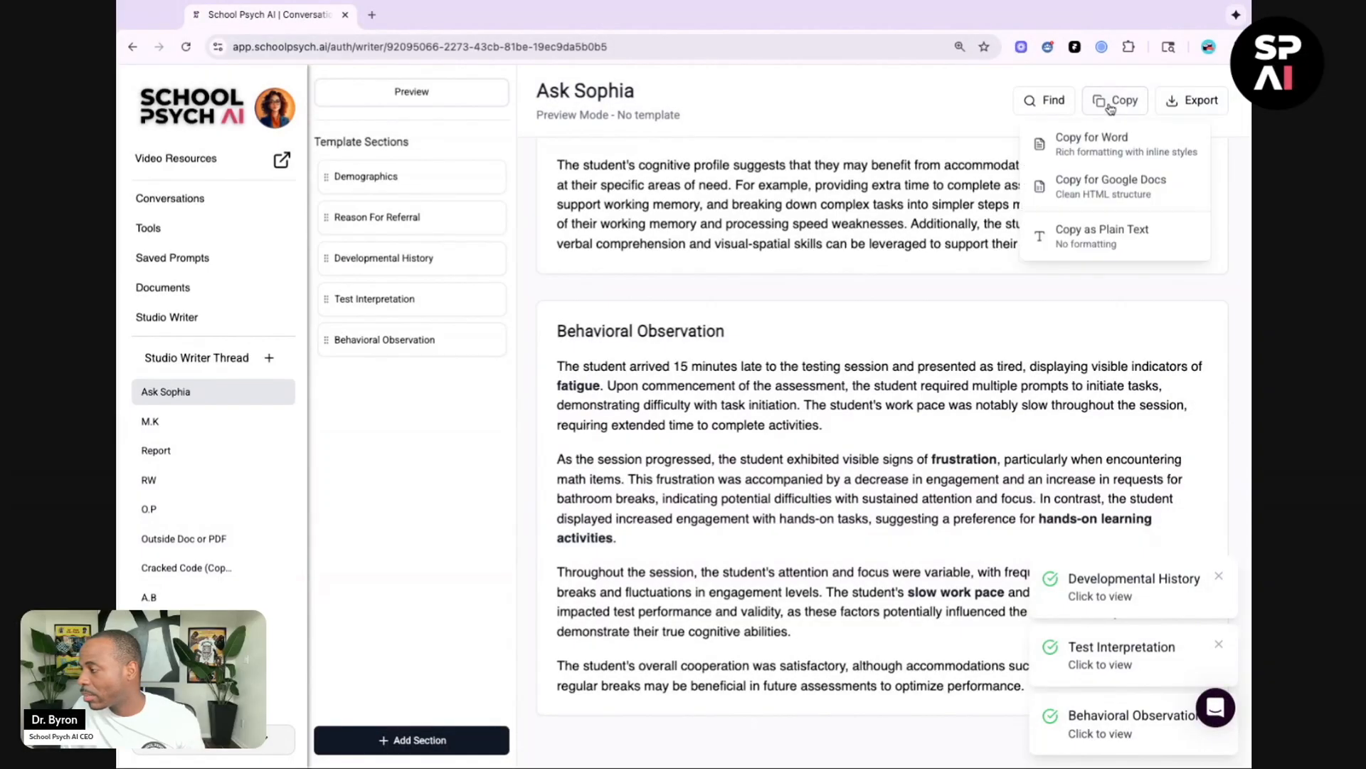
left_click(1102, 144)
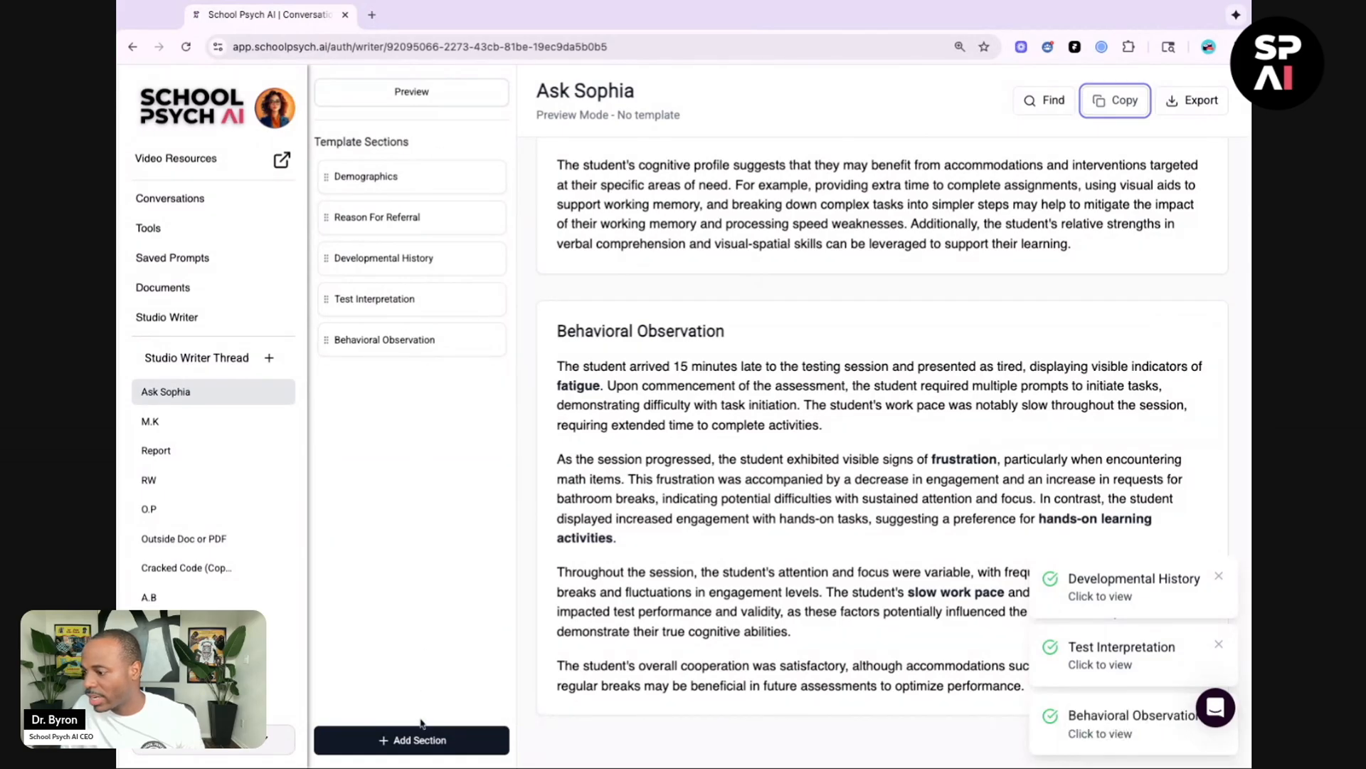
Step: Add another template section titled Summary
left_click(419, 740)
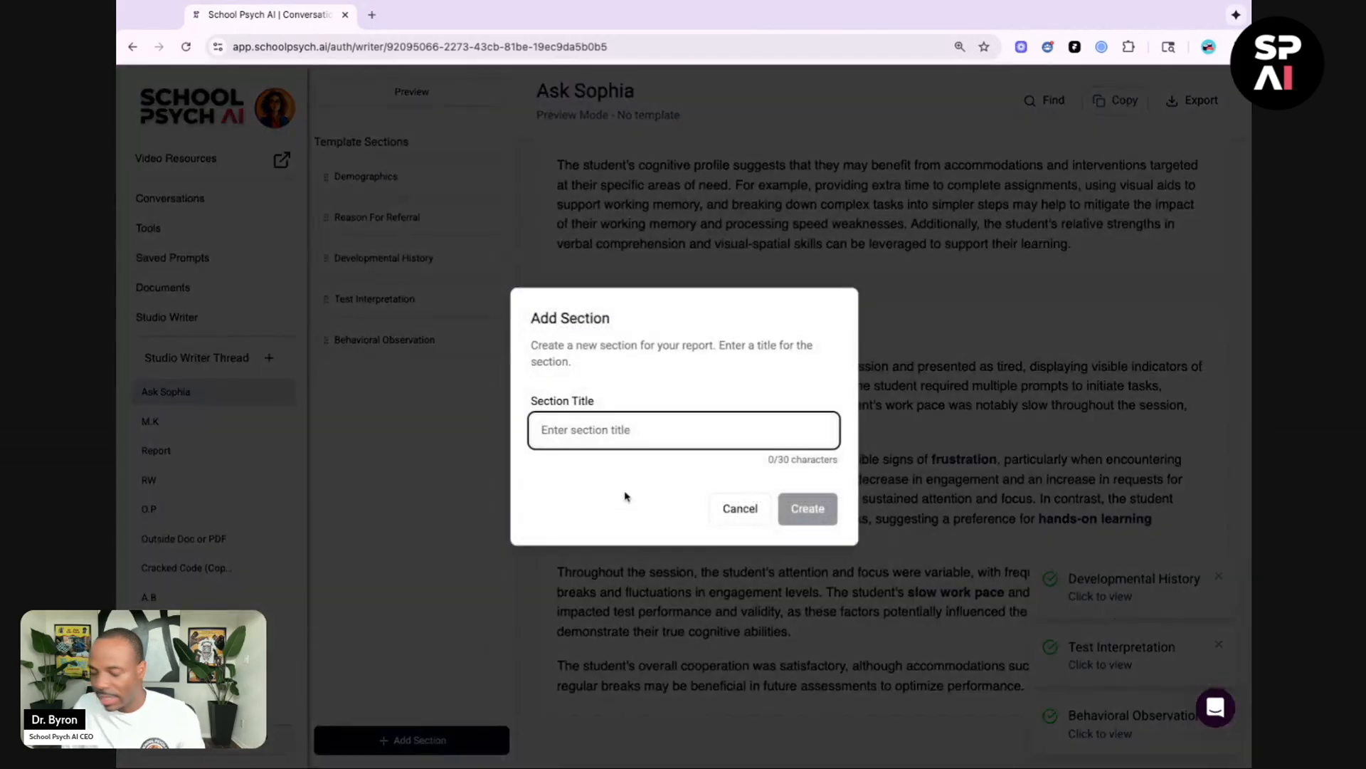
type("Summary")
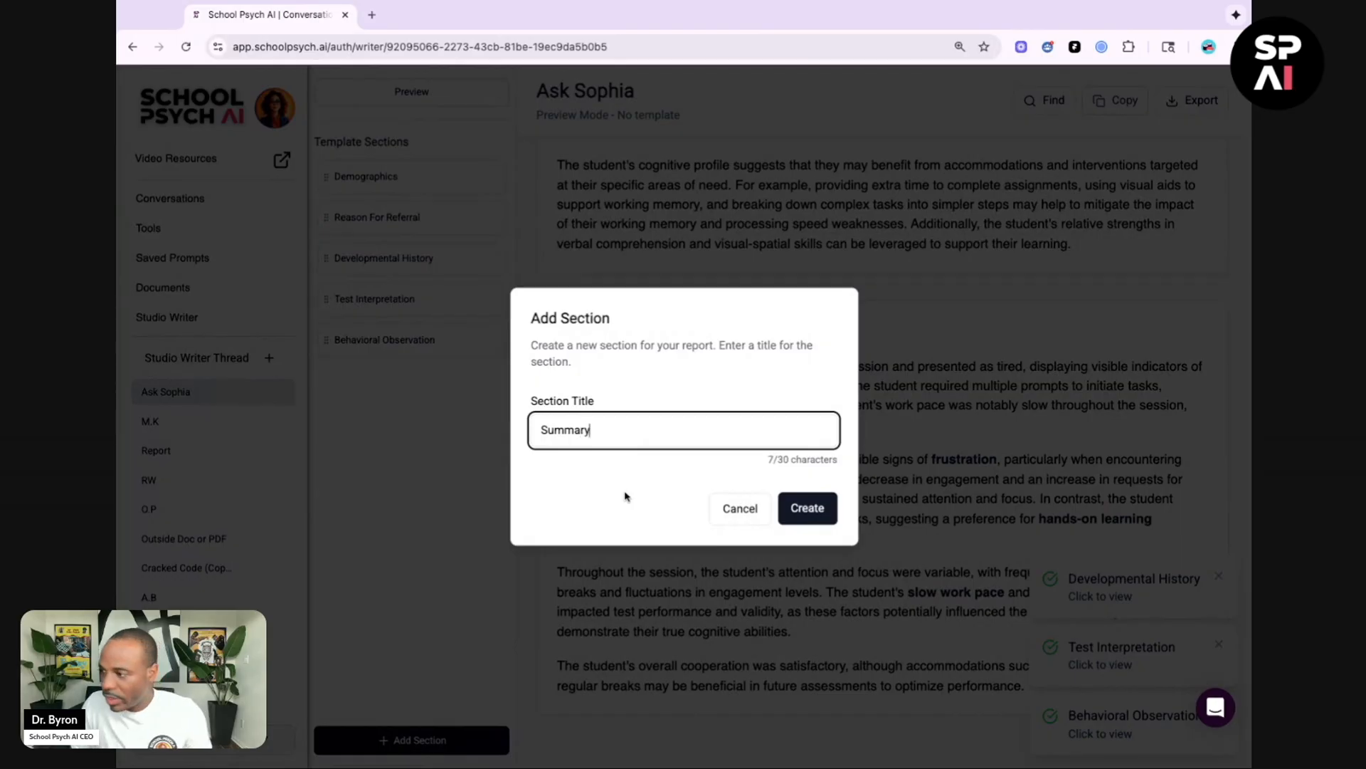
left_click(808, 509)
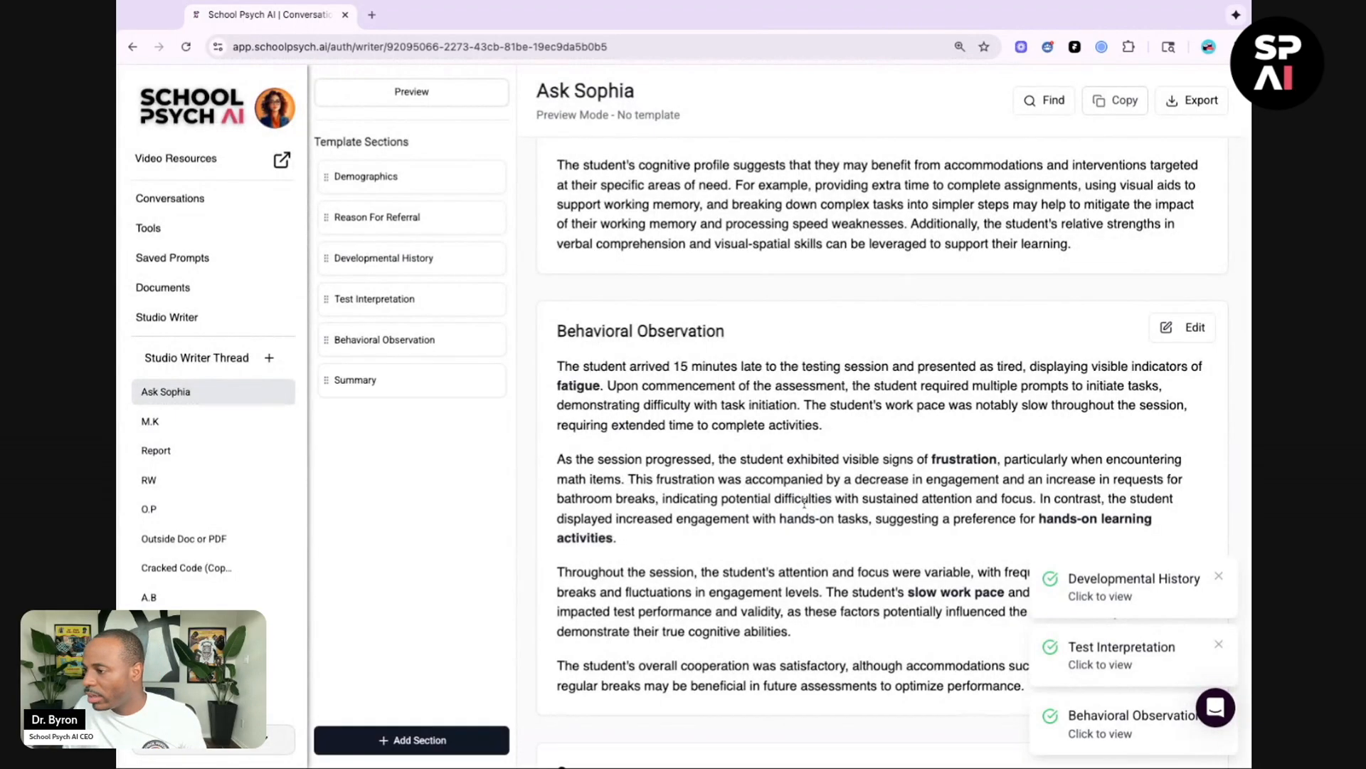
Step: Open Ask Sophia for the Summary section and paste the copied report into the prompt, followed by a blank line
left_click(399, 381)
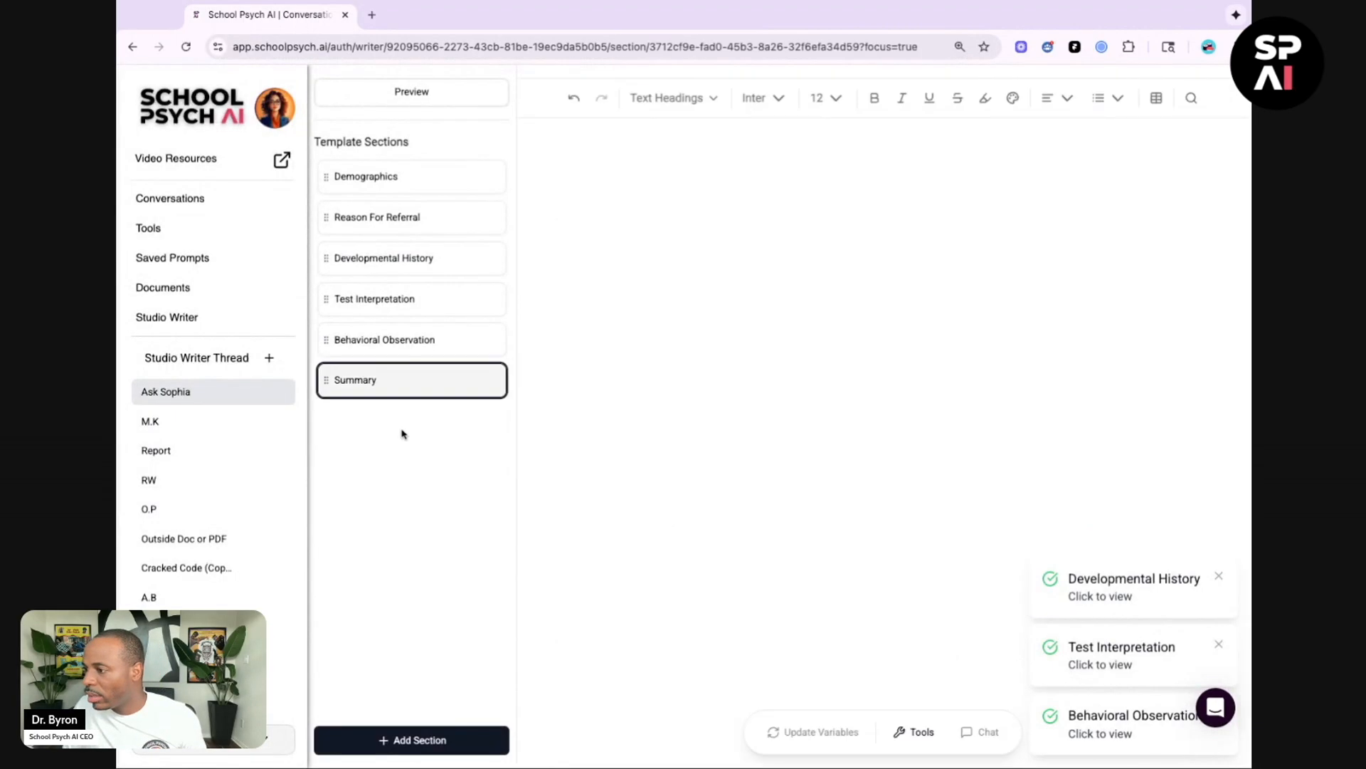
left_click(920, 733)
left_click(1046, 306)
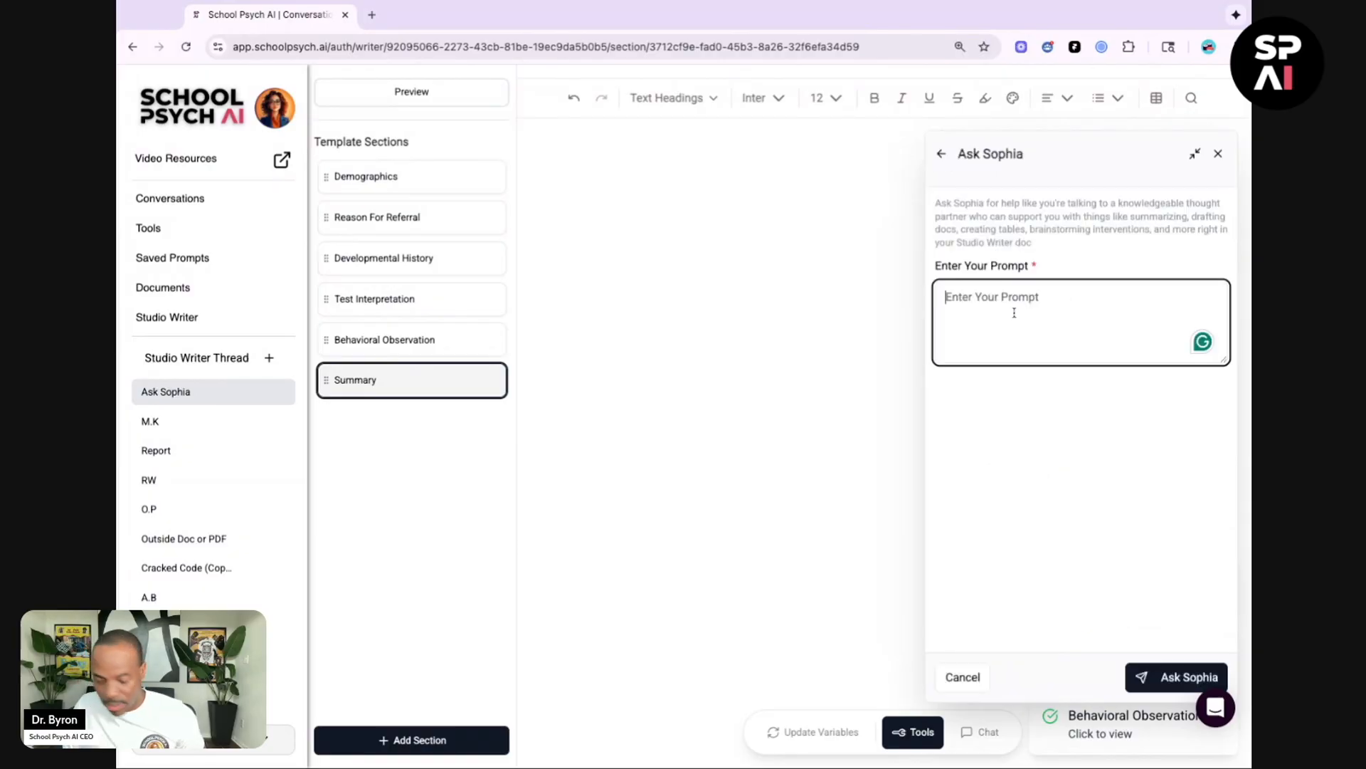
key("ctrl+v")
key("Return")
key("Return")
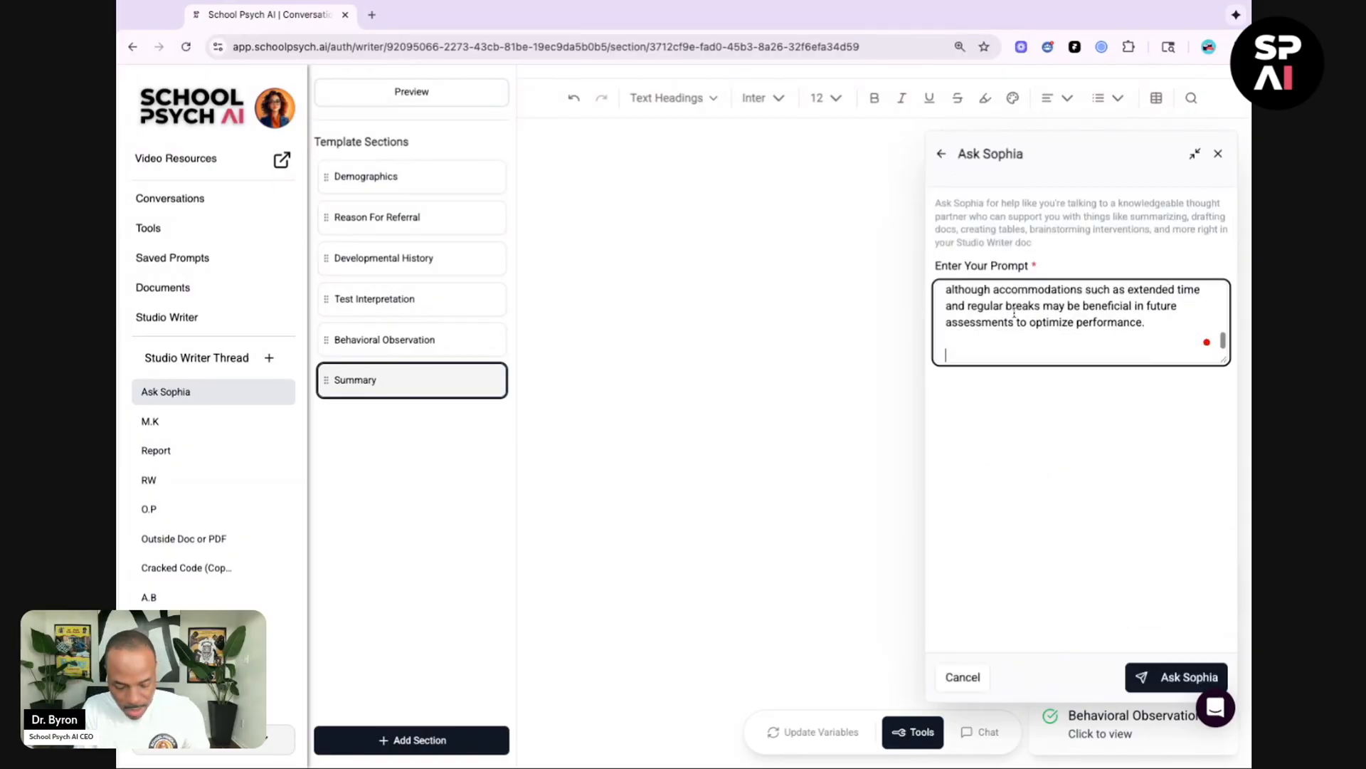
Step: Append 'here are my initial findings from a psych eval. give me a blurb that summarizes all of this information.,' and submit it to Ask Sophia
type("here are my in")
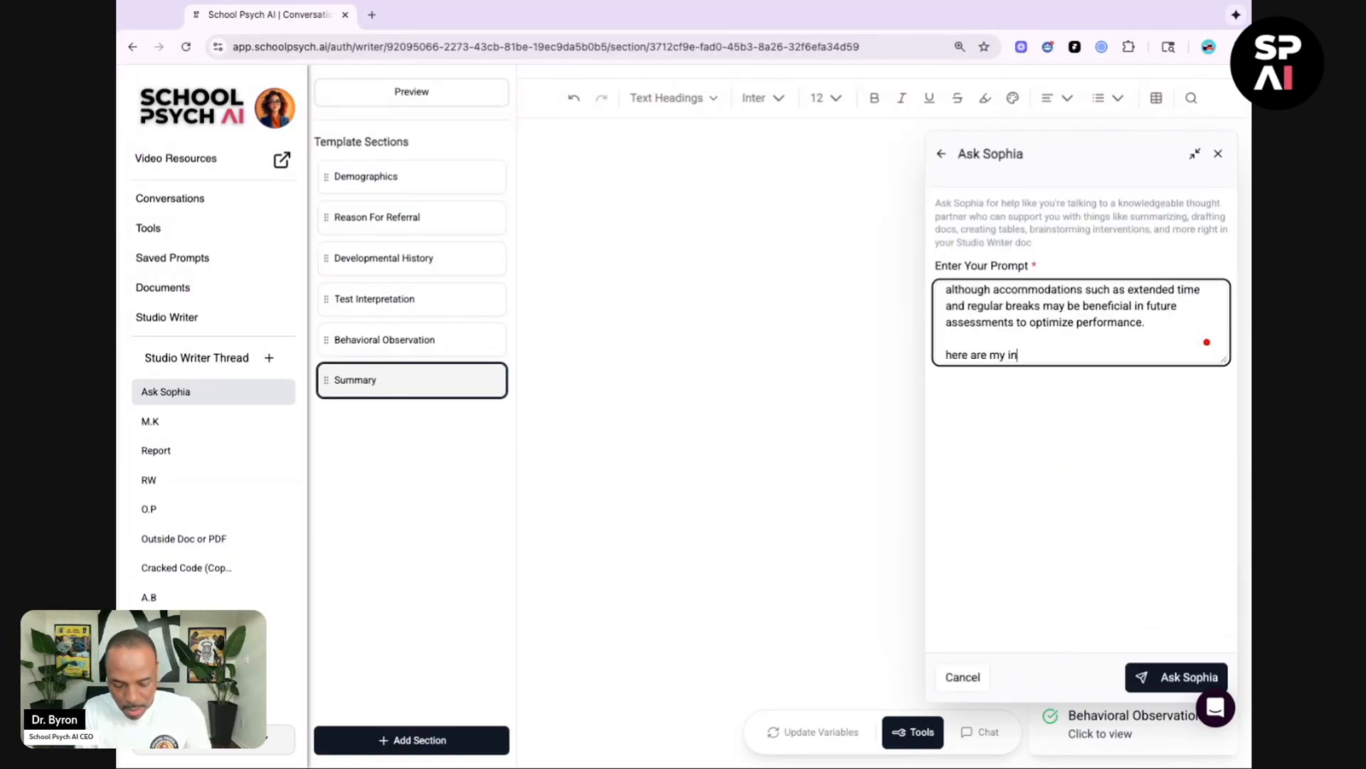
type("itial findings")
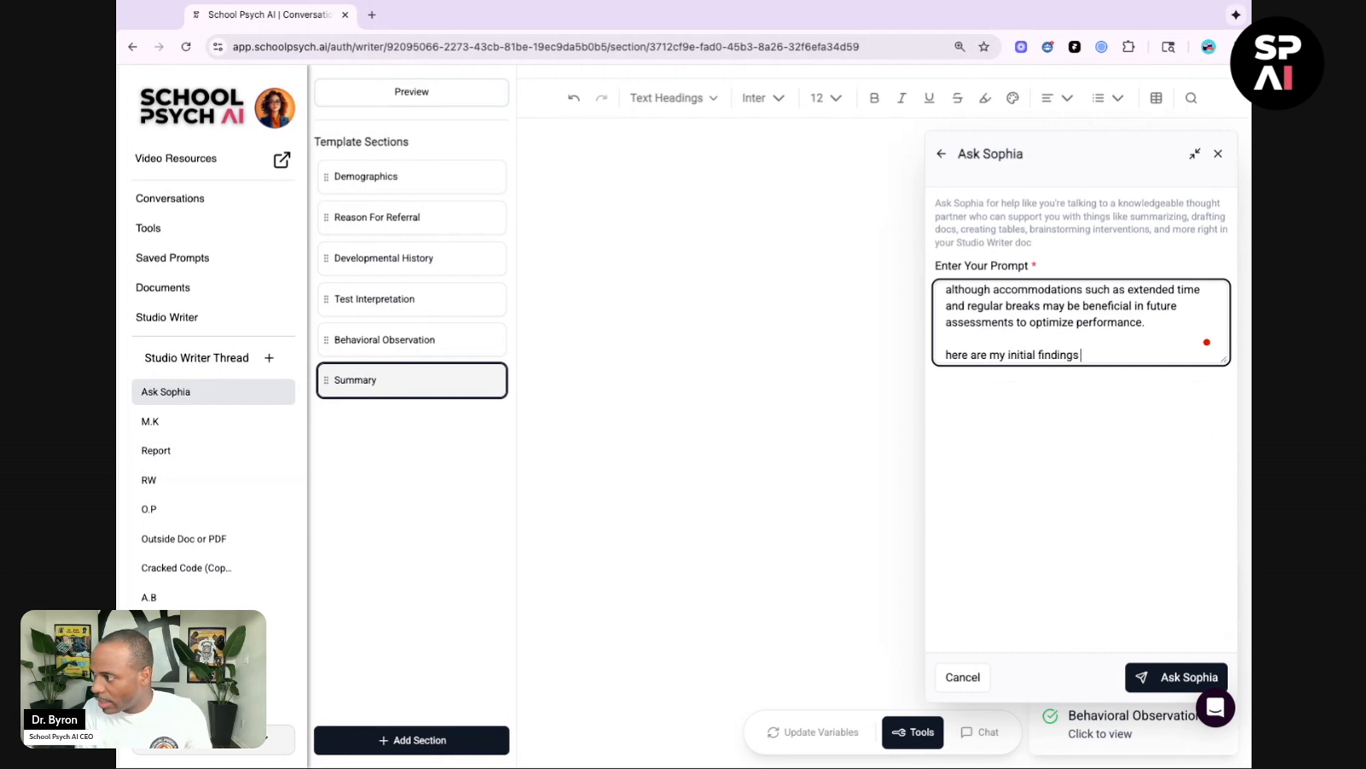
type(" from a psych ev")
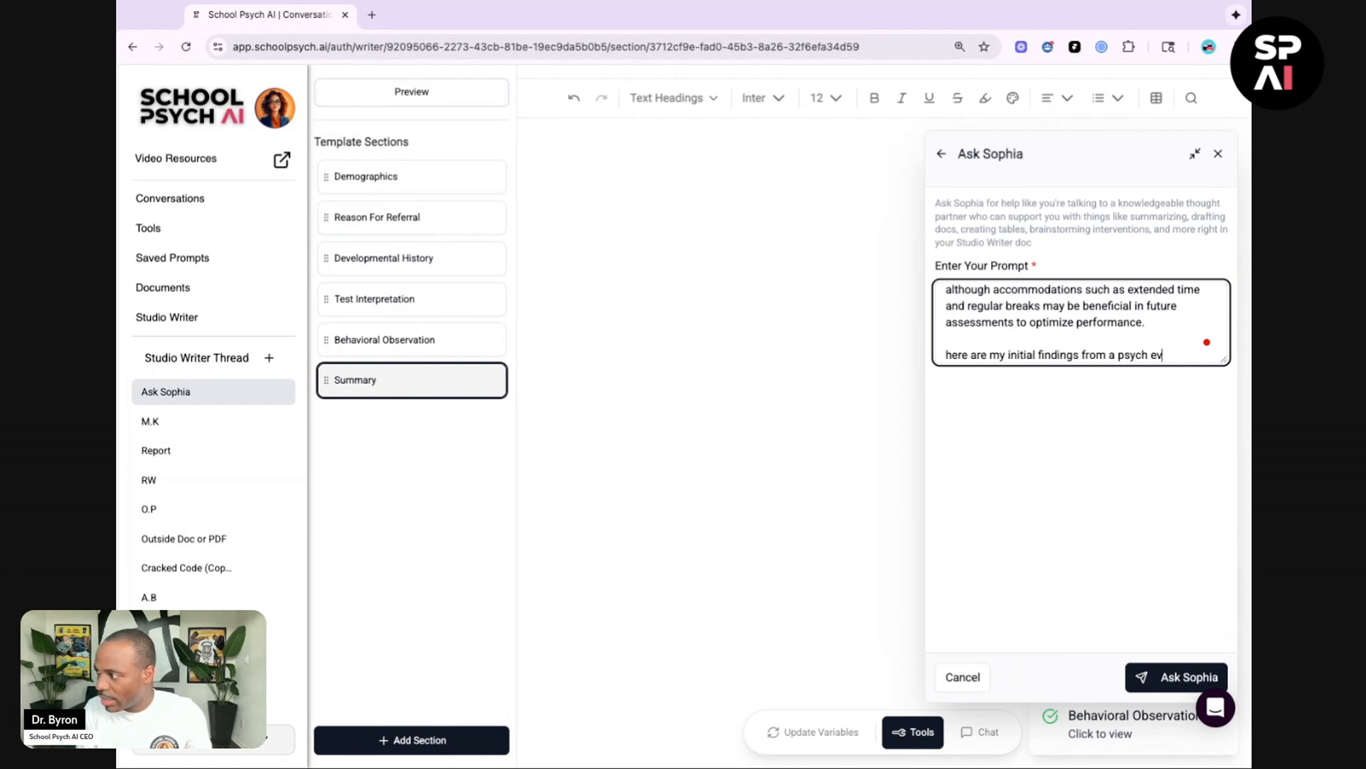
type("al. give me")
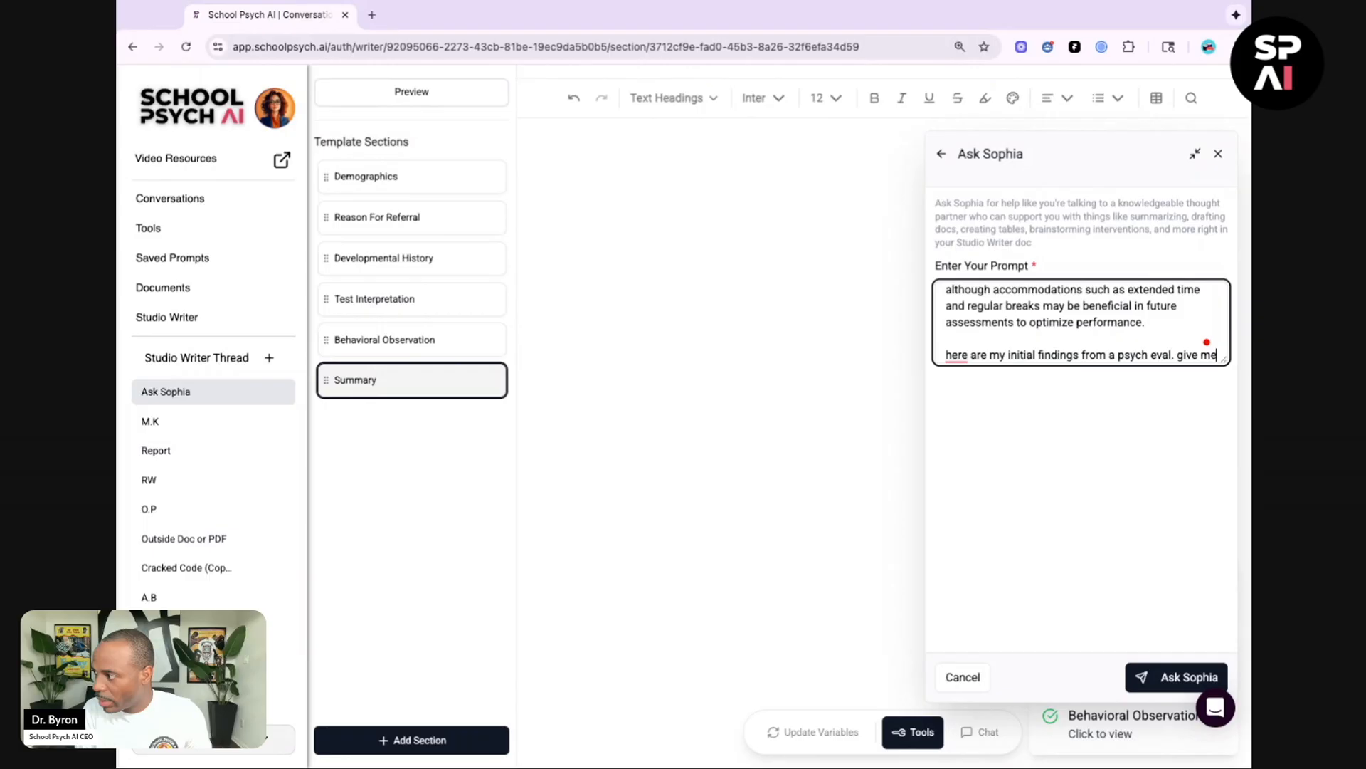
type(" a blurb t")
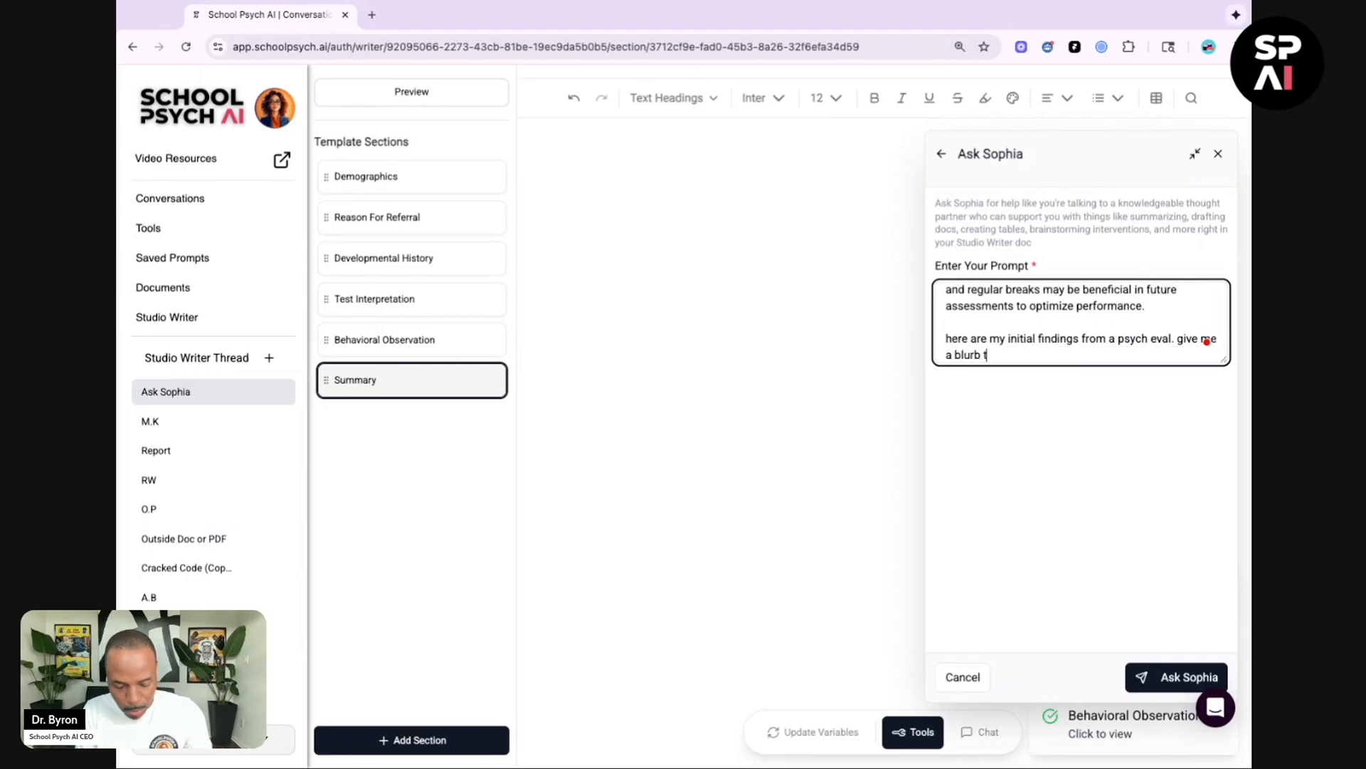
type("hat summarize")
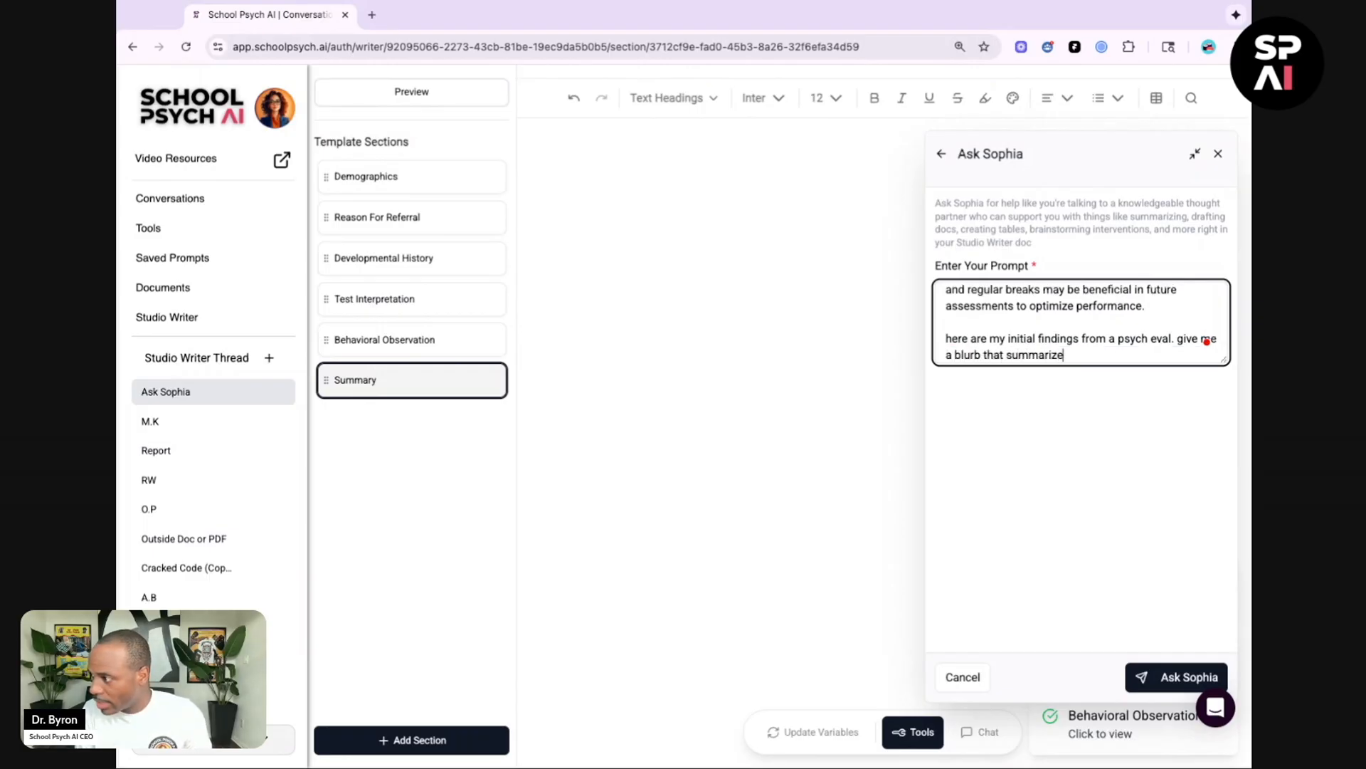
type("s all of this in")
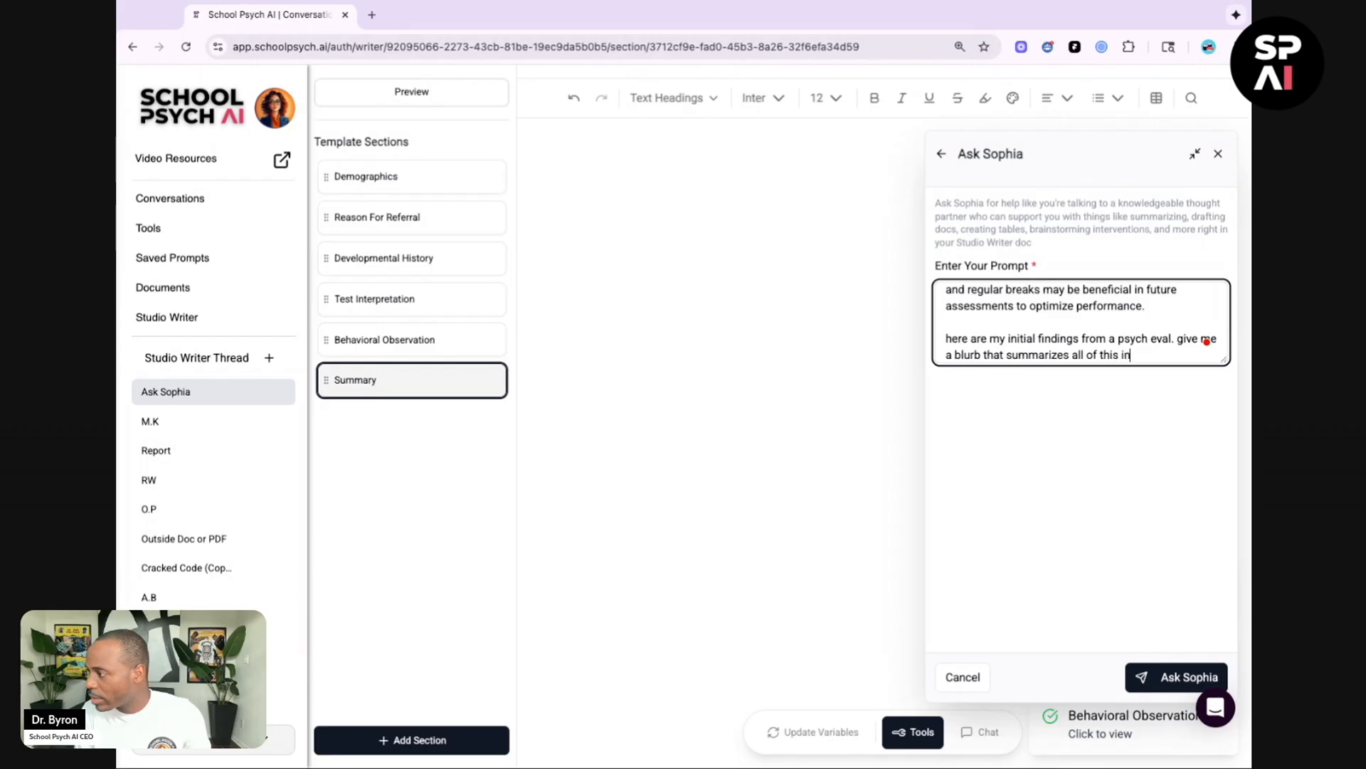
type("formation.,")
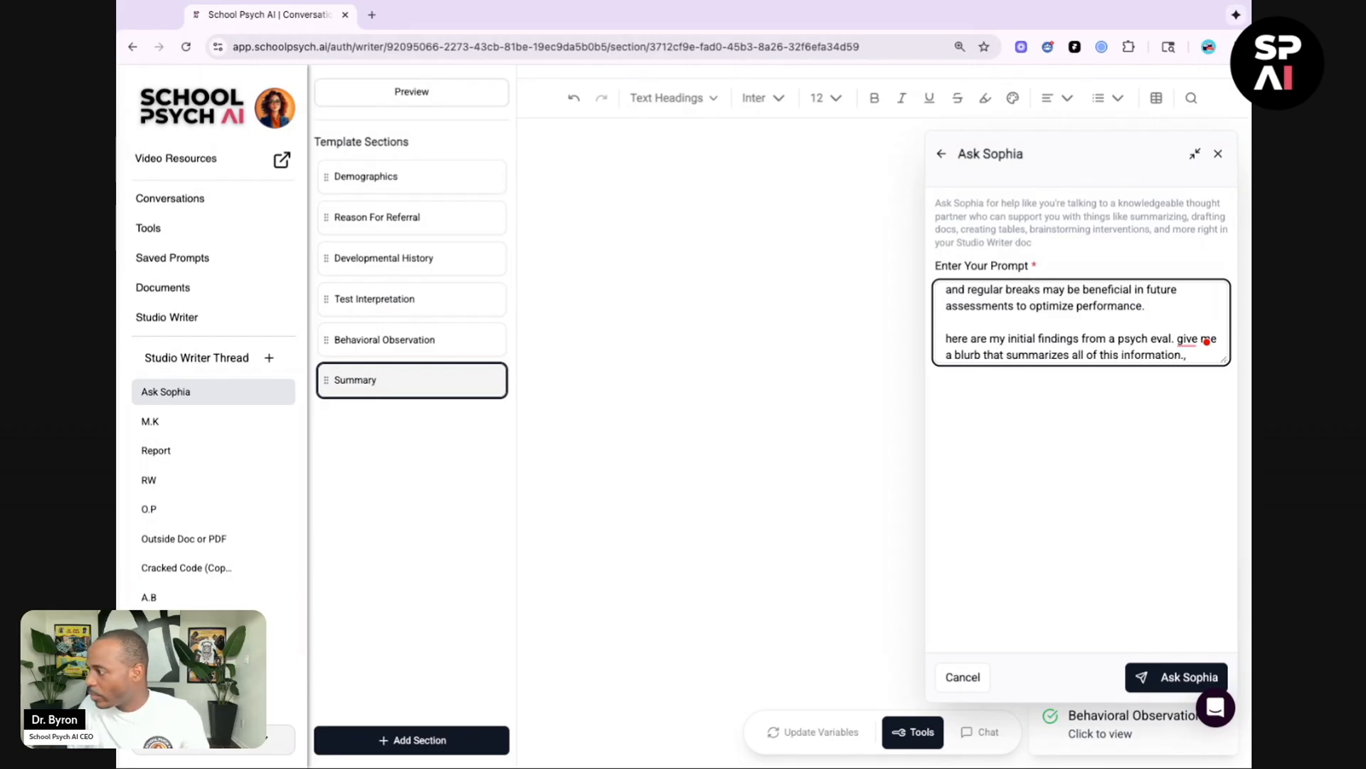
left_click(1154, 677)
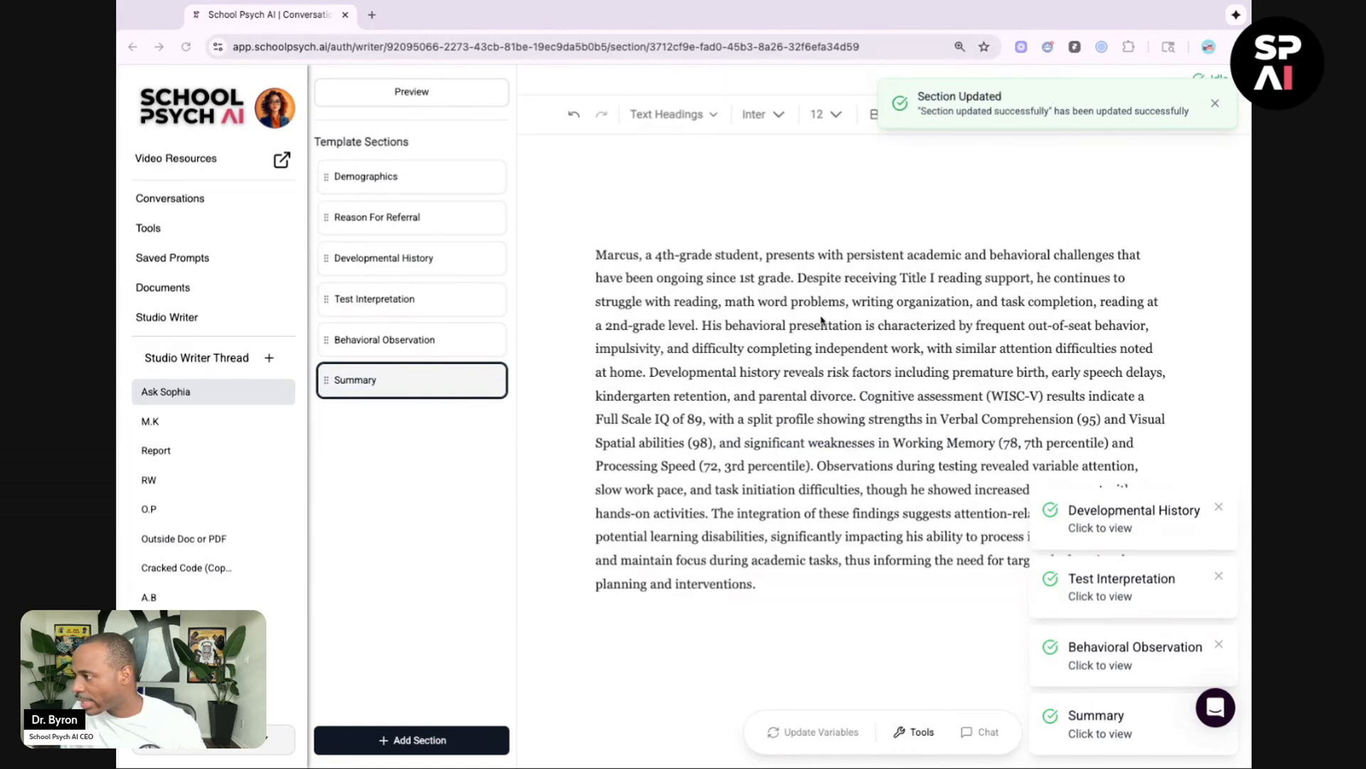
Step: Break the generated summary into paragraphs after 'a 2nd-grade level.' and after 'parental divorce.'
left_click(701, 329)
key("Return")
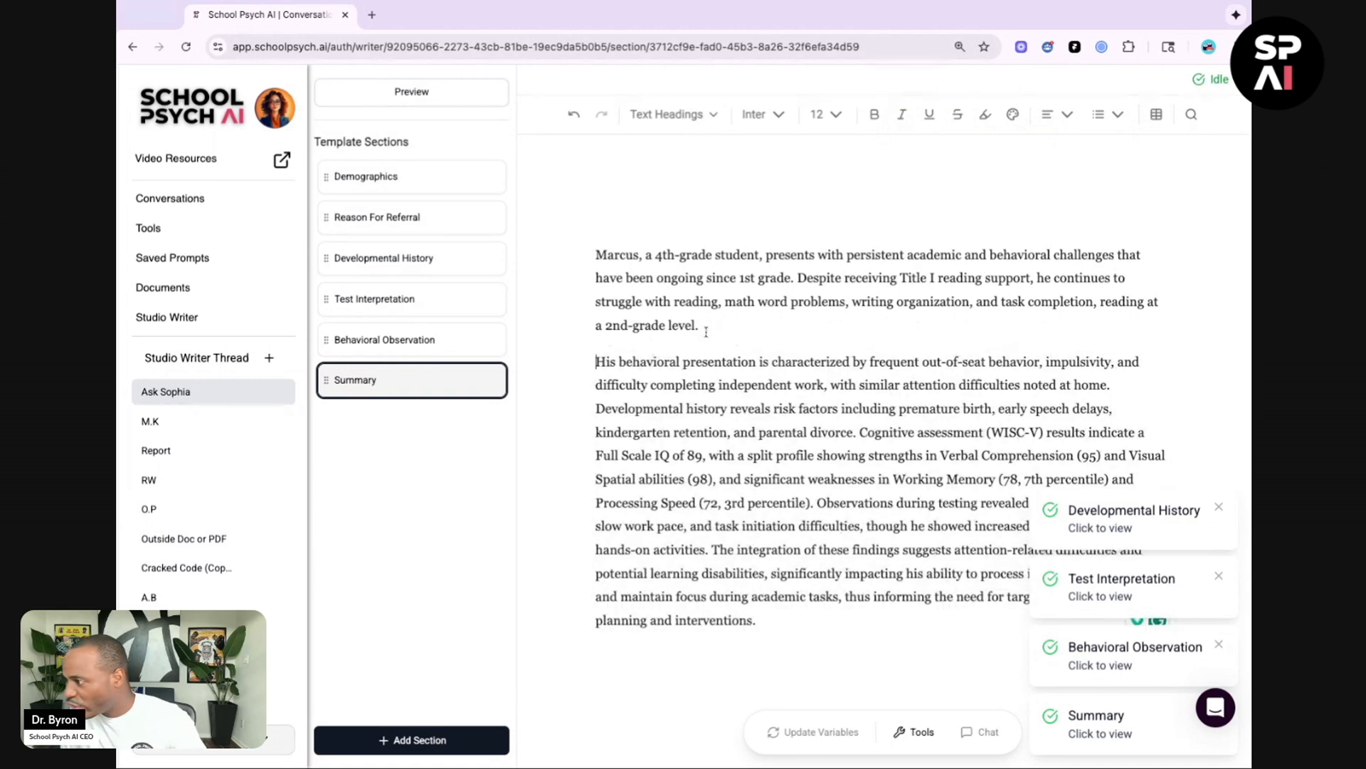
left_click(859, 432)
key("Return")
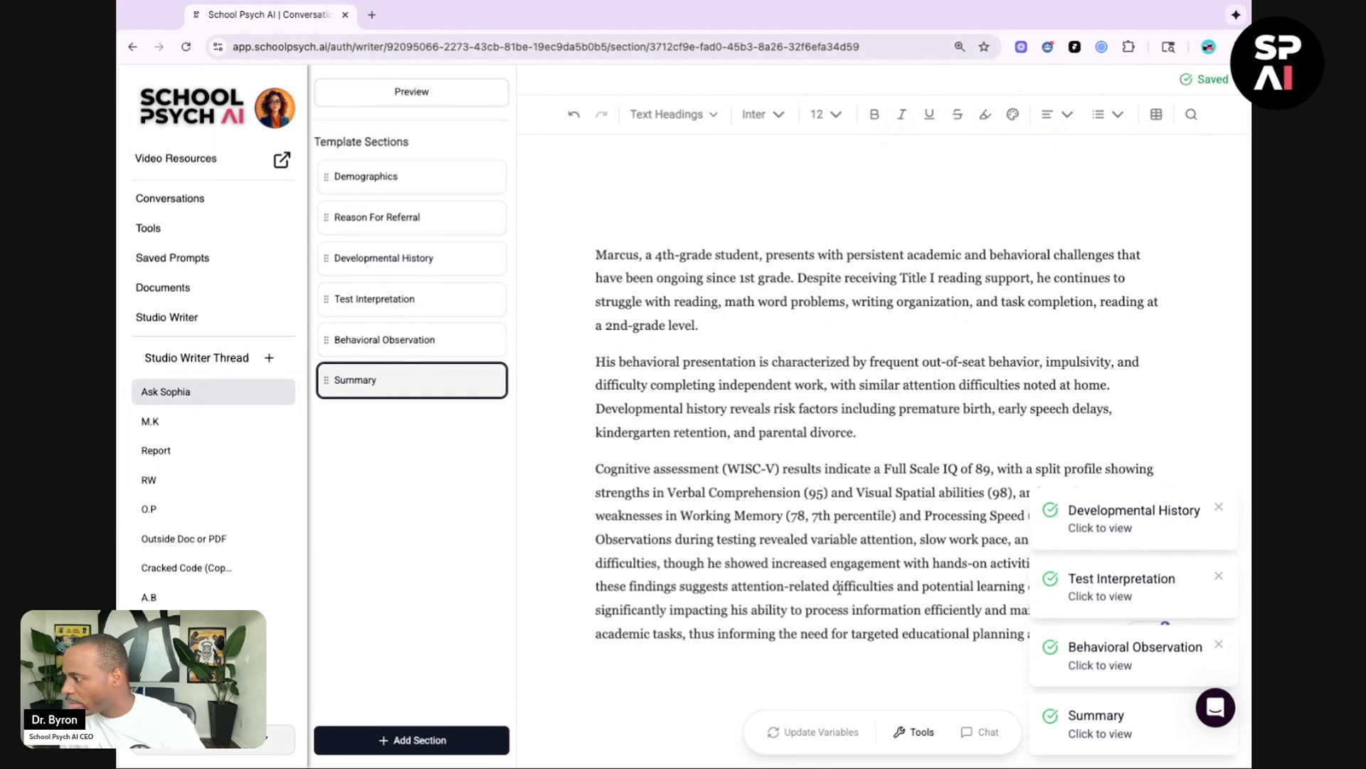
Step: Split the summary's closing sentence beginning 'The integration of these findings' into its own paragraph
scroll(841, 573, "down", 2)
left_click(1229, 514)
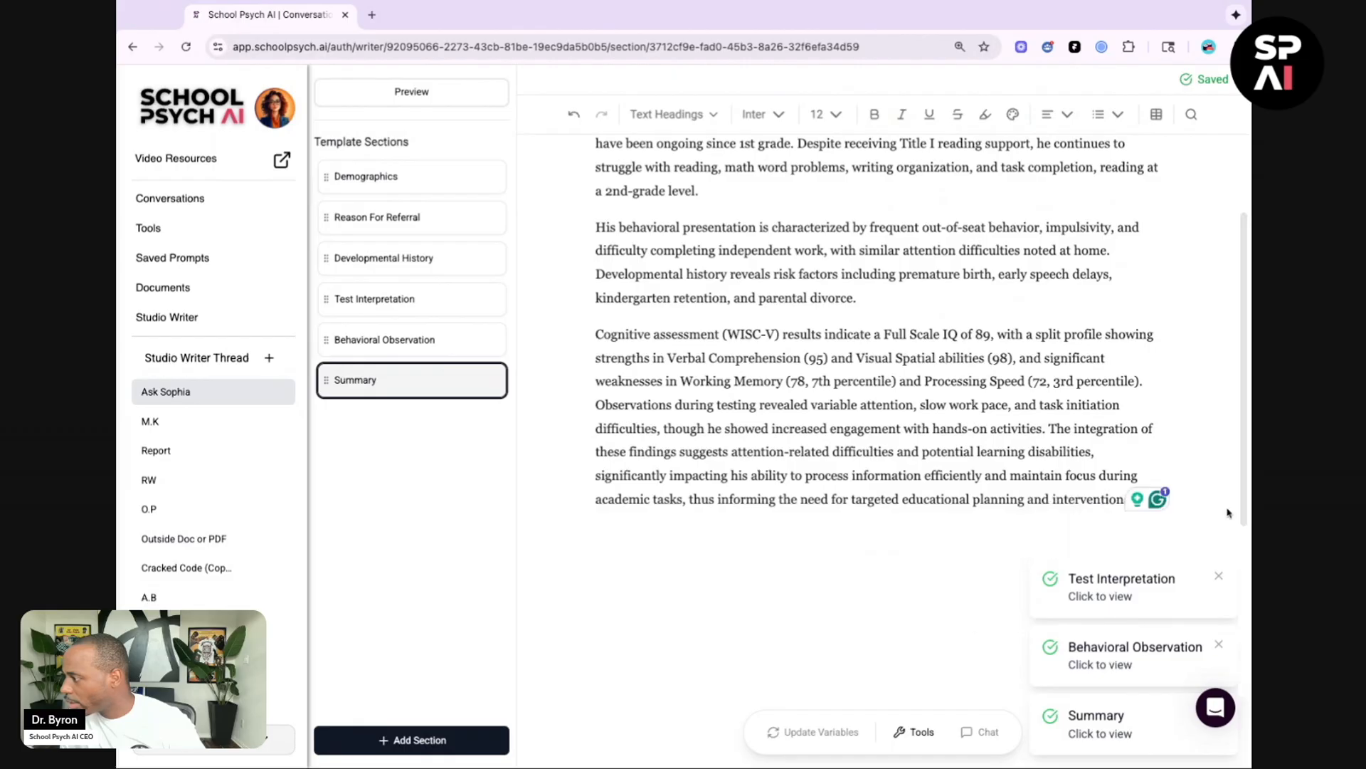
left_click(1221, 580)
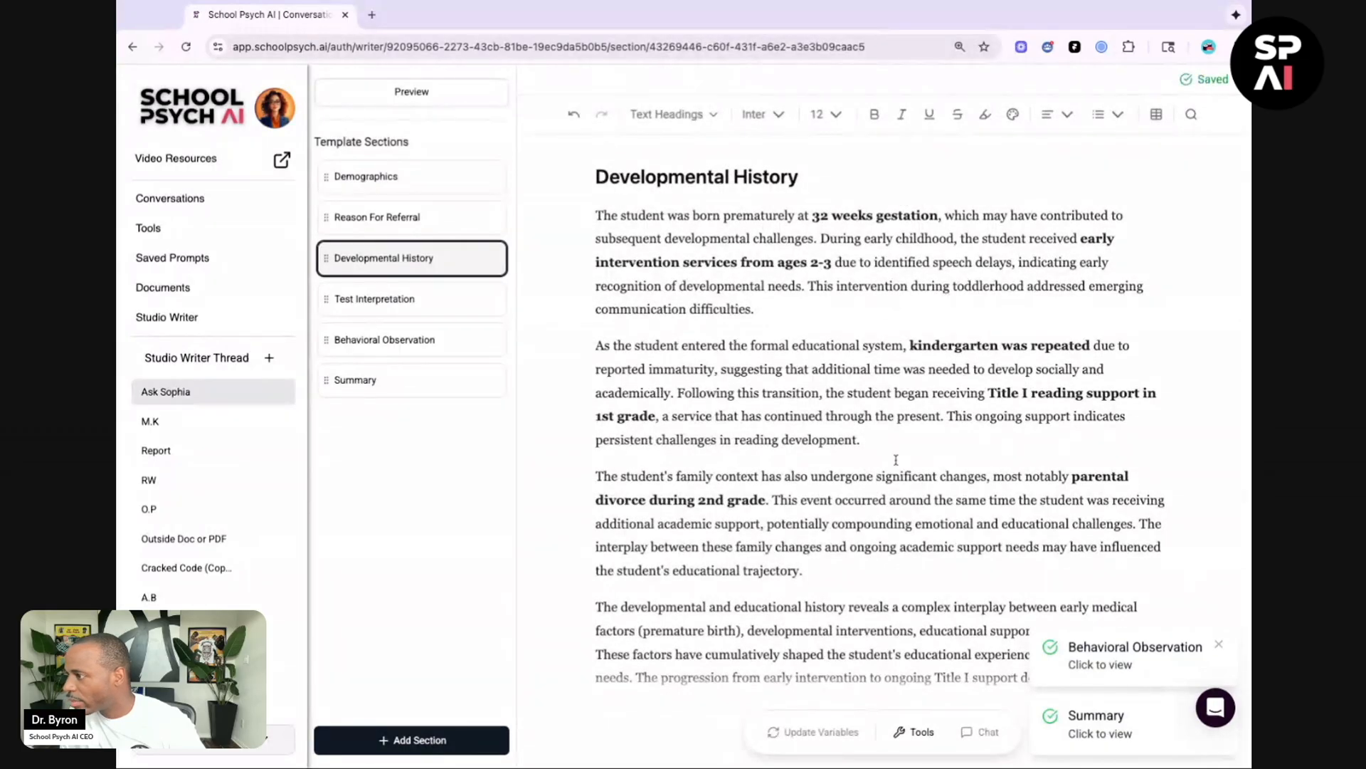
left_click(451, 395)
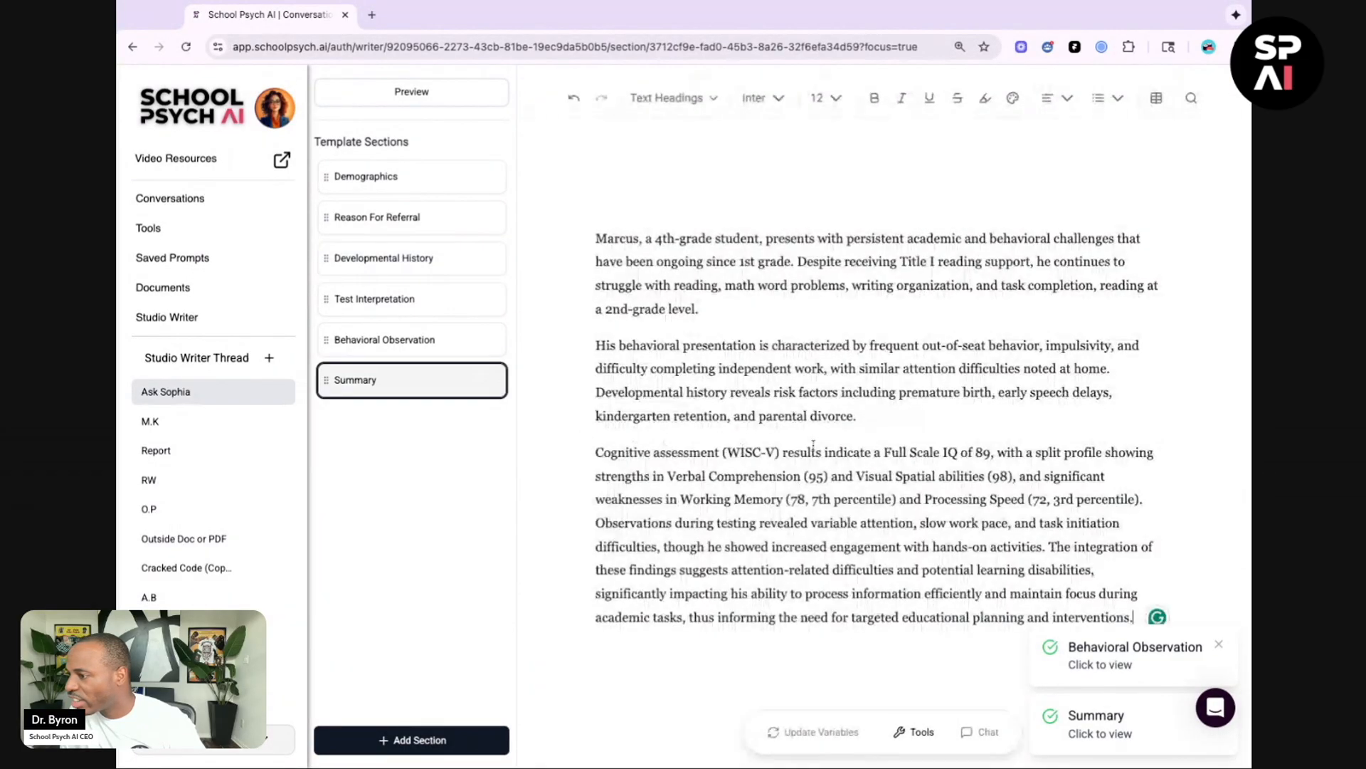
scroll(812, 441, "down", 3)
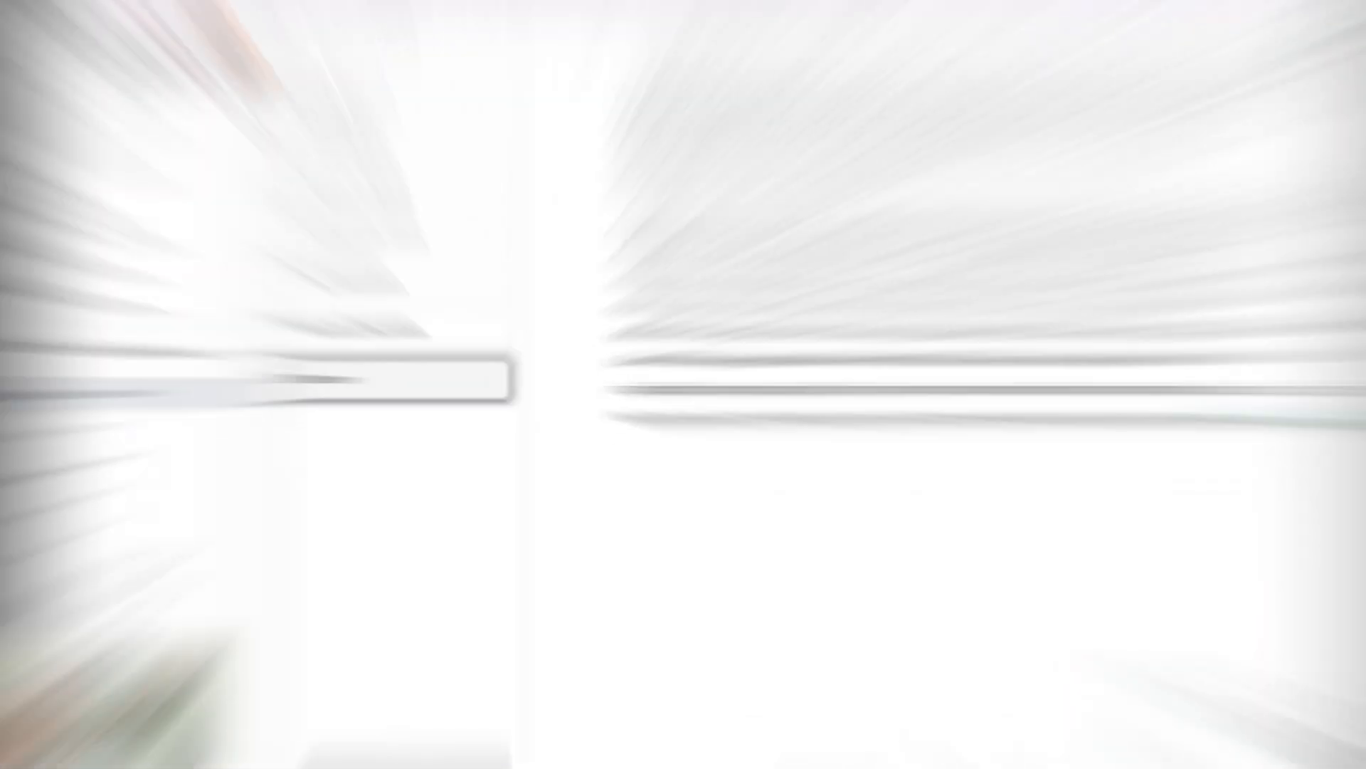
key("Return")
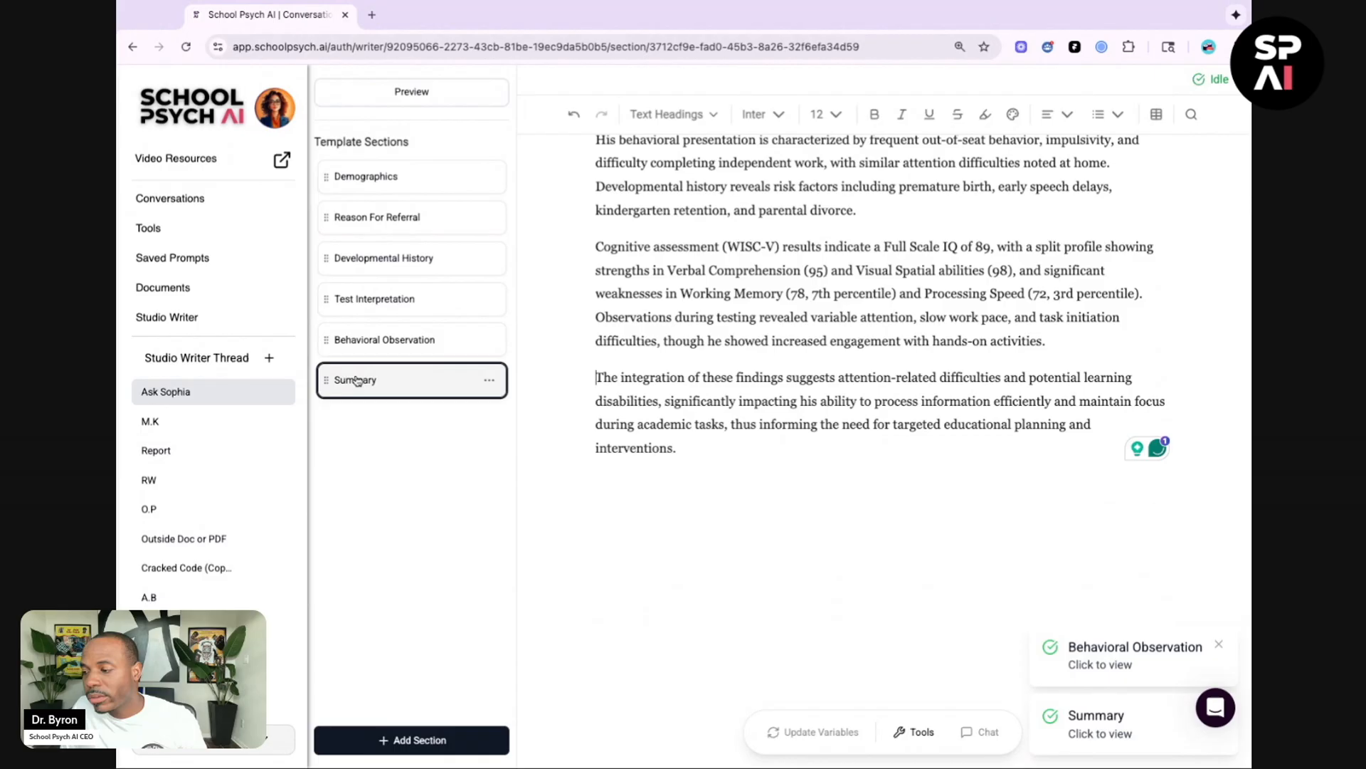
Step: Add a new report section titled 'Parent Training Handout'
left_click(416, 744)
type("P")
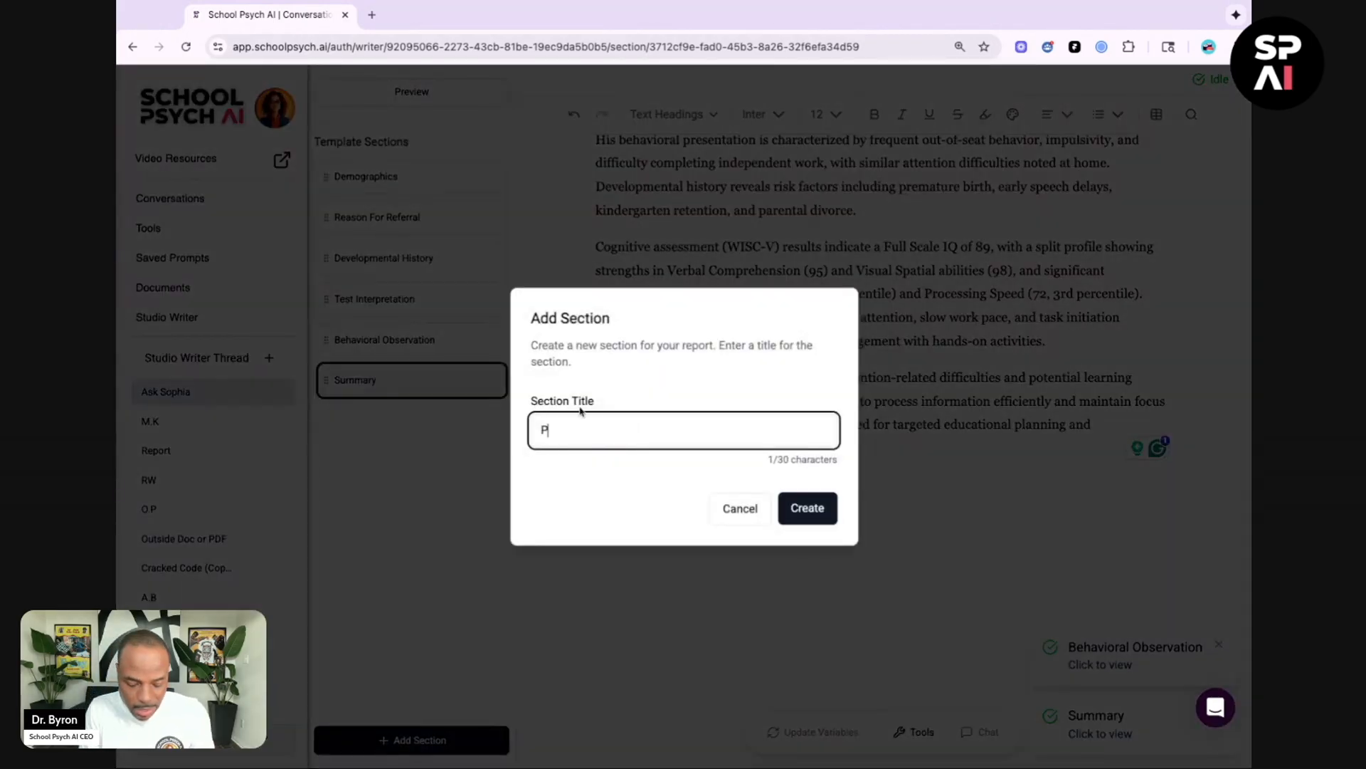
type("arent Training Handout")
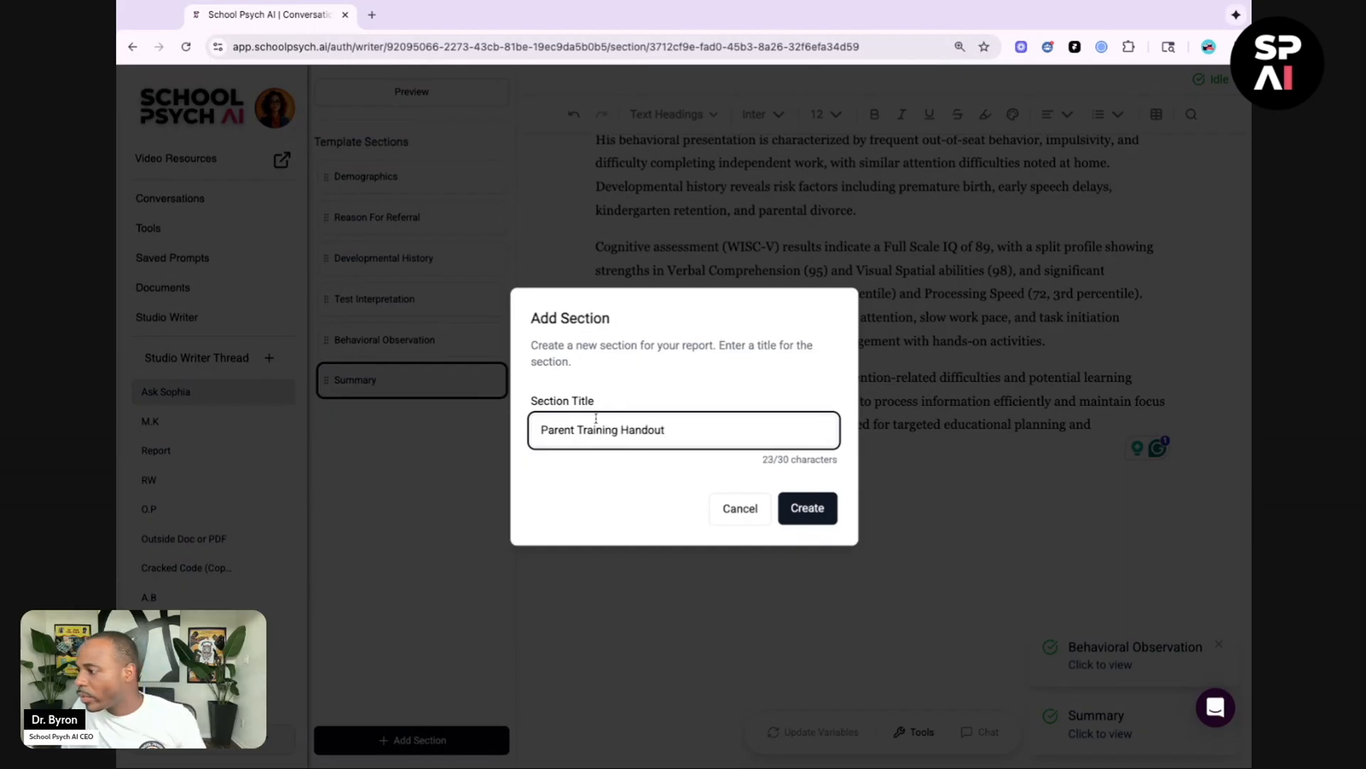
left_click(812, 507)
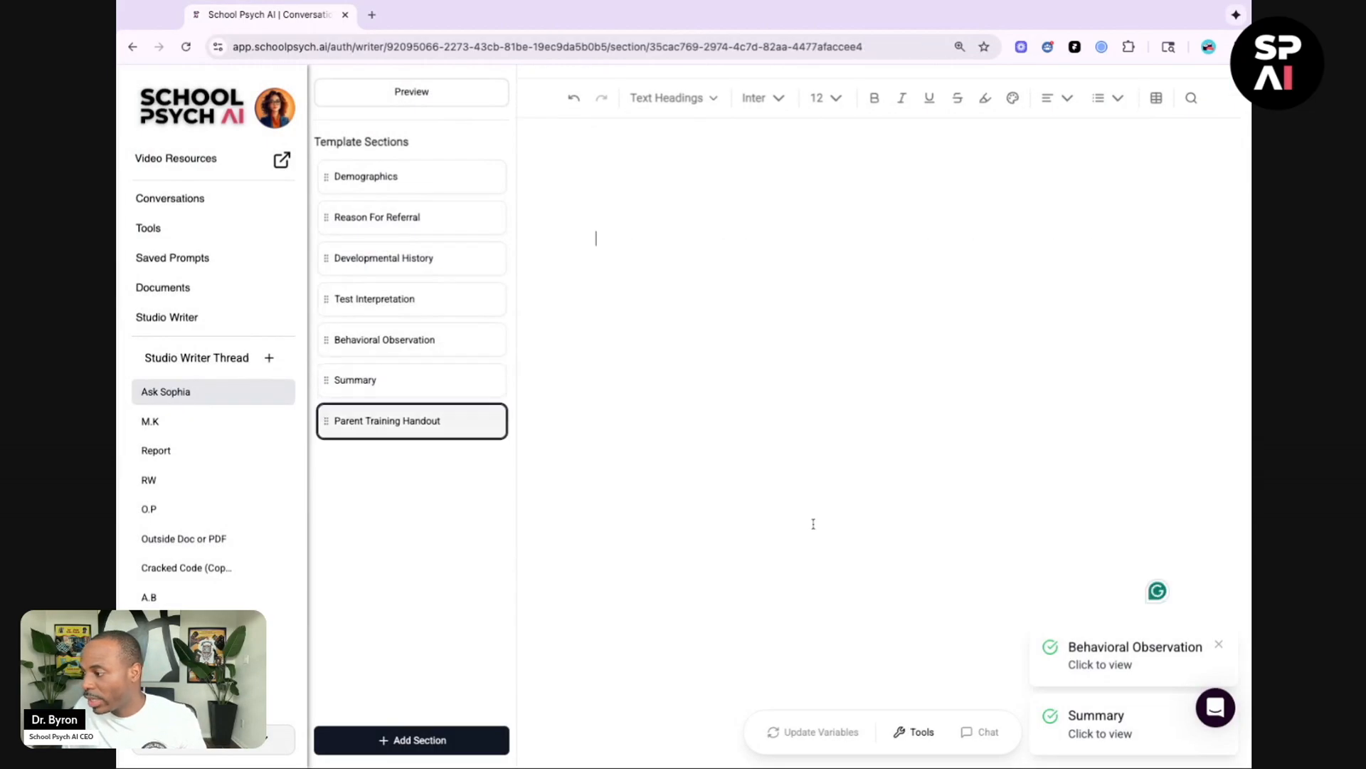
Step: Open Ask Sophia for the Parent Training Handout section and paste the saved homework-handout prompt
left_click(918, 732)
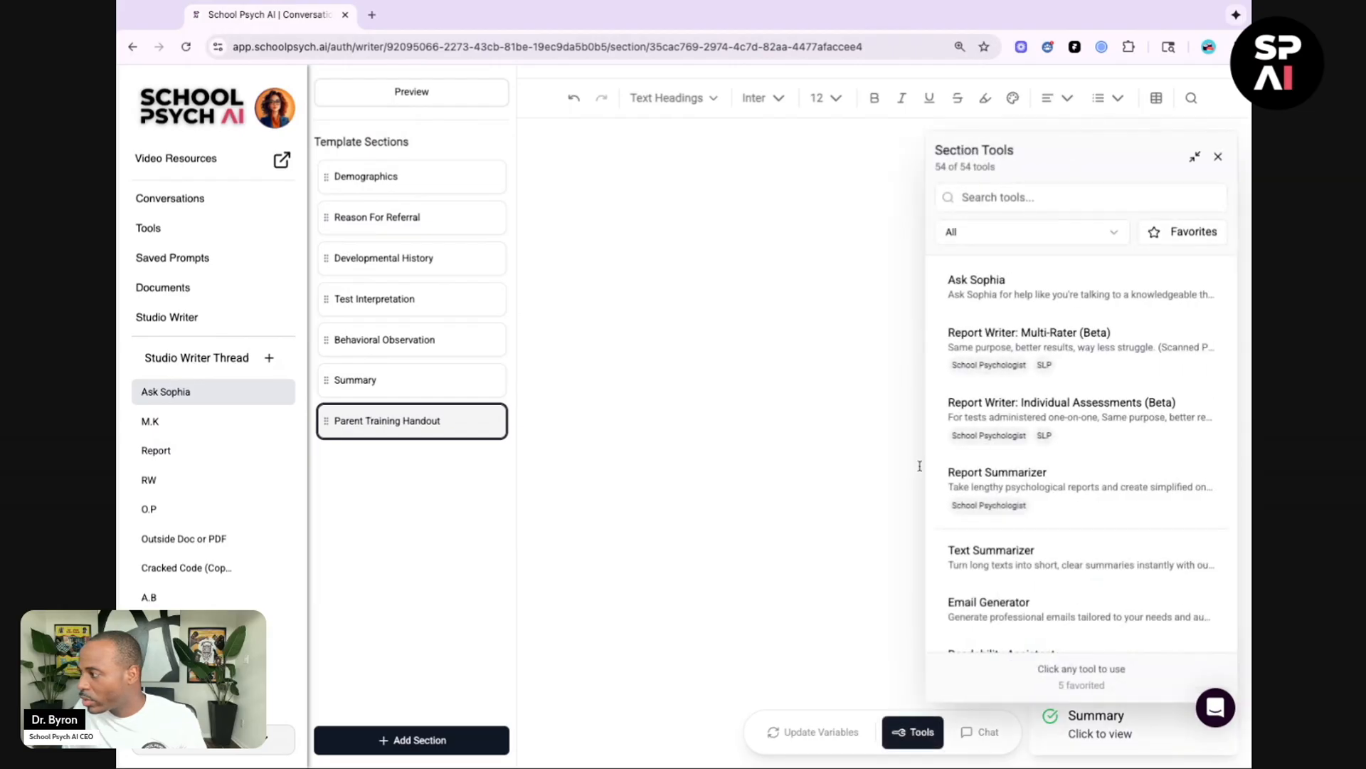
left_click(1045, 293)
left_click(1006, 303)
type("Parent Training Handout Create a parent handout for managing homework battles with ADHD kids. Include a step-by-step routine, environmental setup tips, and troubleshooting common problems. Make it actionable for busy families.")
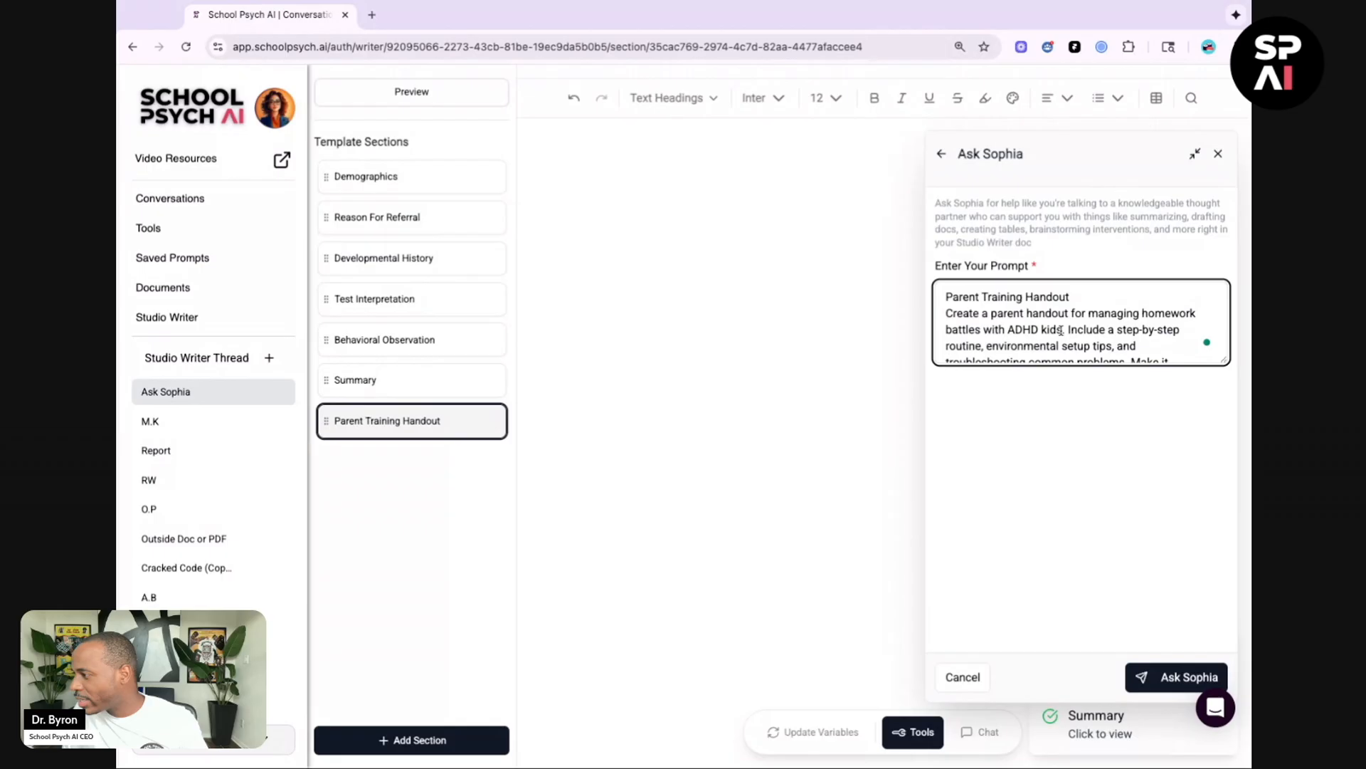
Step: Reword 'ADHD kids' in the prompt to 'students identified with ADHD' and submit it to Ask Sophia
left_click(1062, 330)
key("BackSpace")
key("BackSpace")
key("BackSpace")
key("BackSpace")
key("BackSpace")
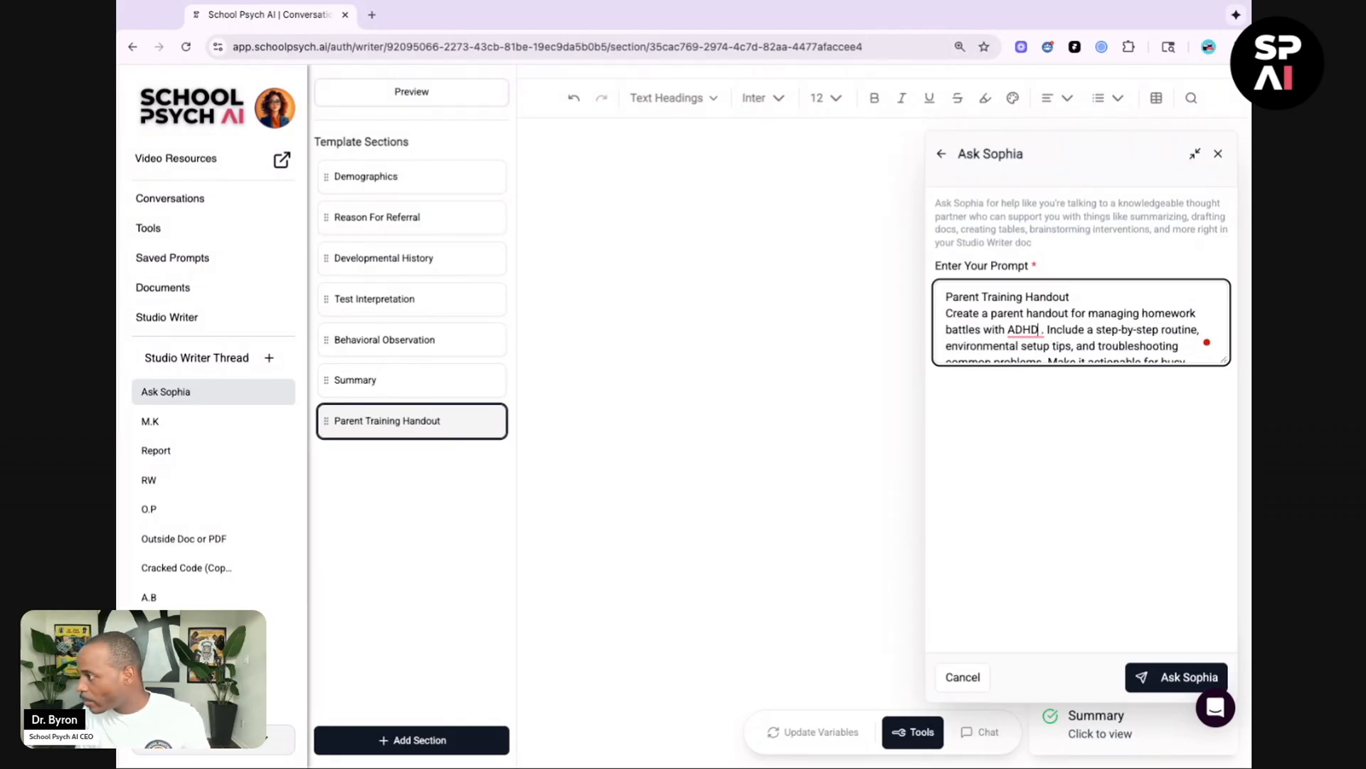
key("Delete")
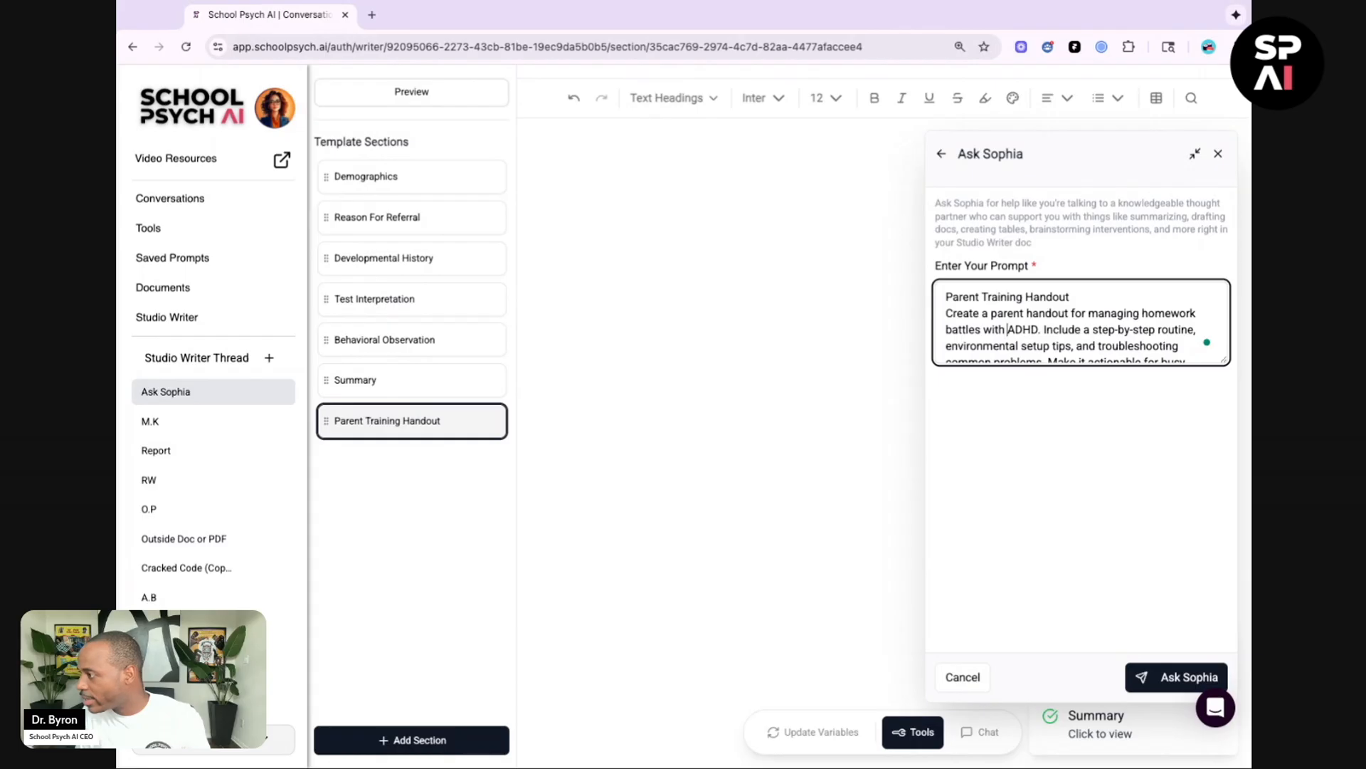
type("students iden")
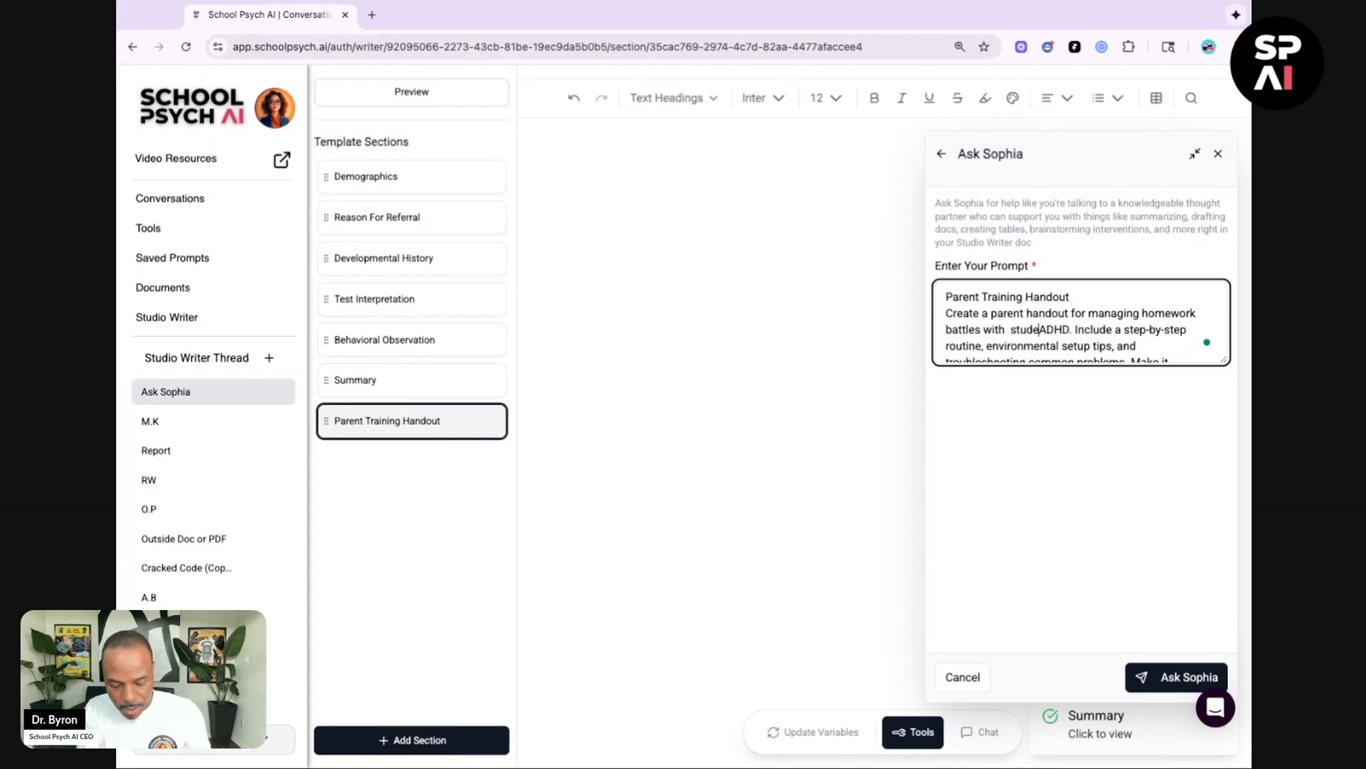
type("tified with")
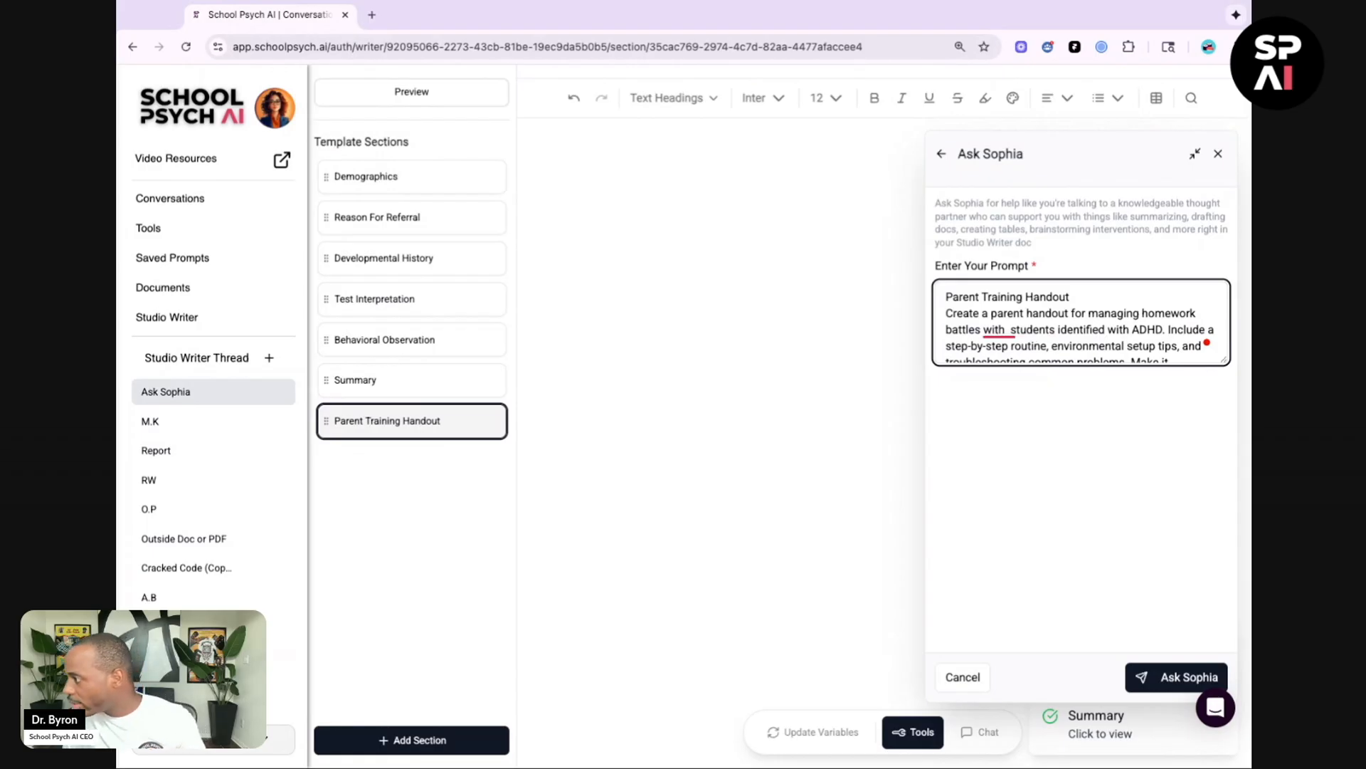
scroll(1081, 321, "down", 2)
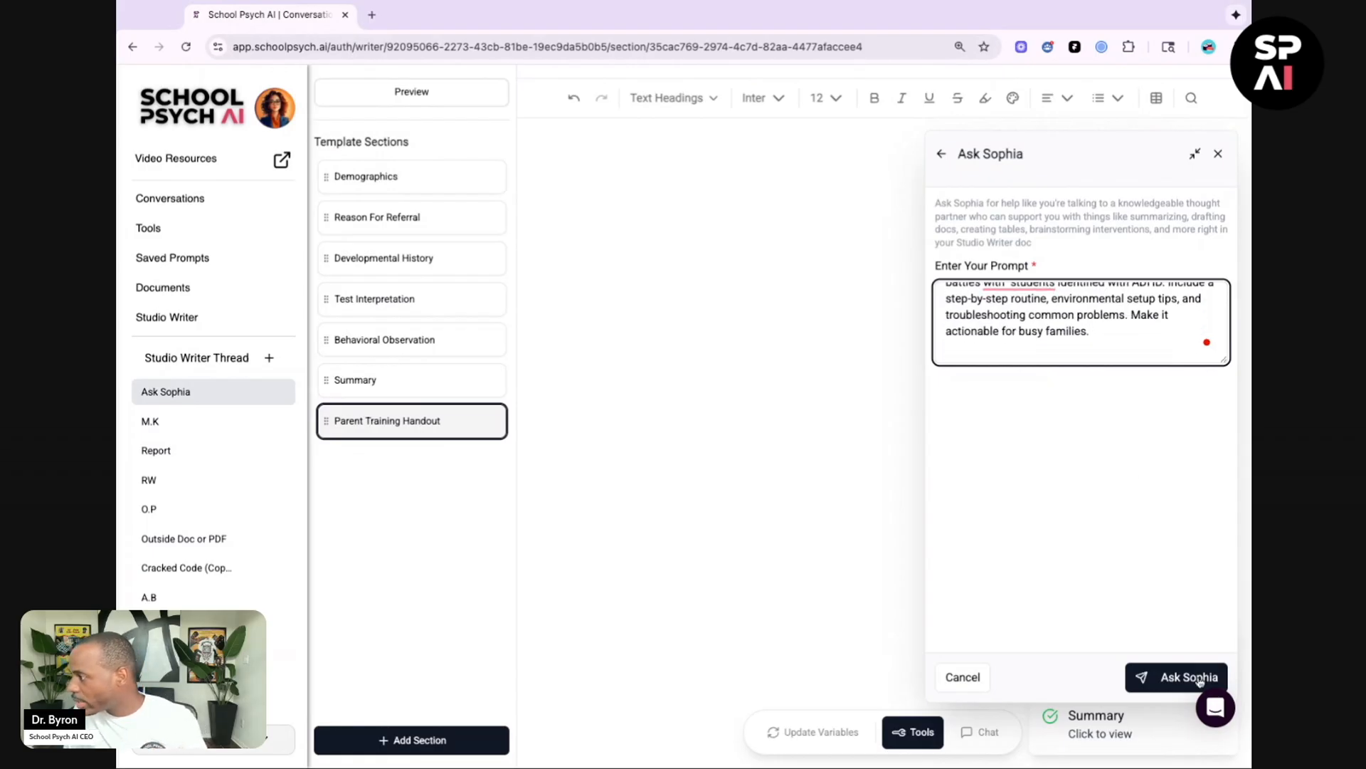
left_click(1165, 684)
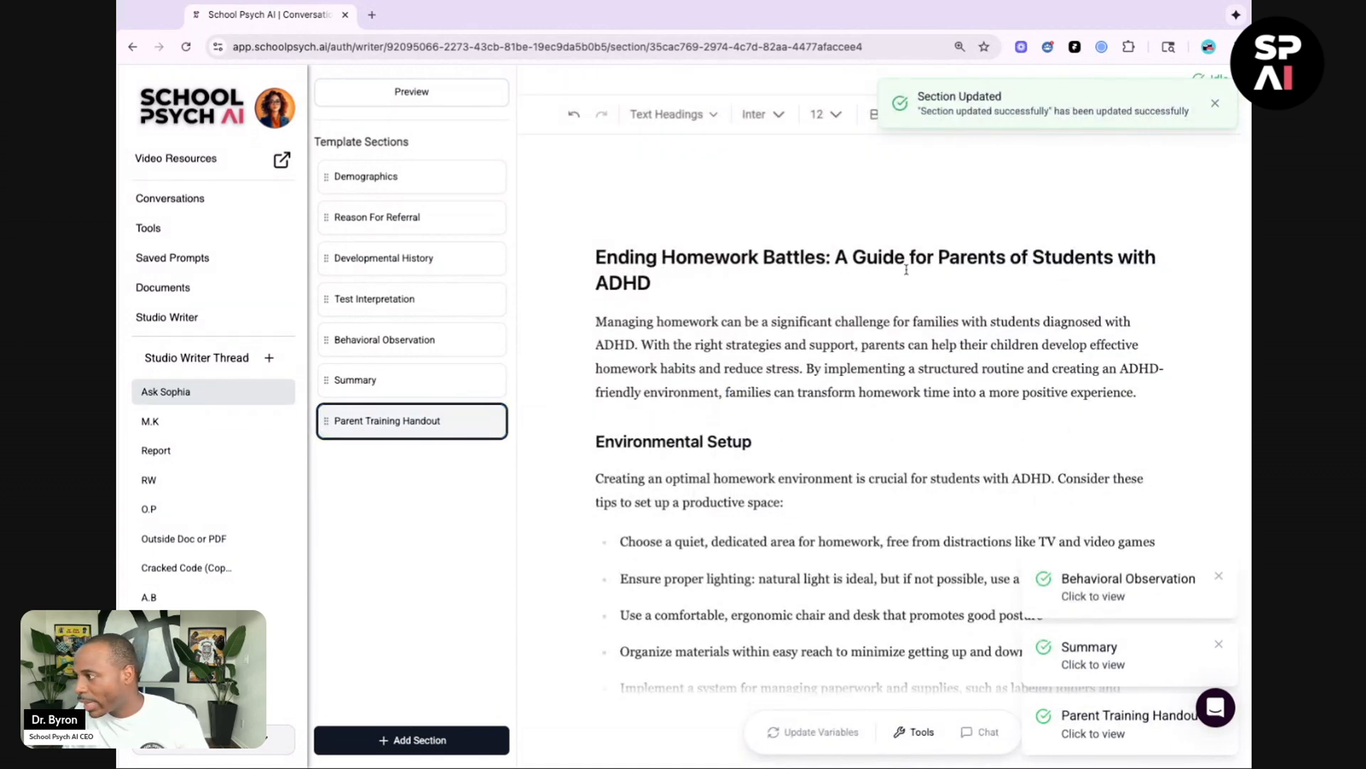
Step: Read through the generated parent handout from top to bottom
scroll(905, 269, "down", 3)
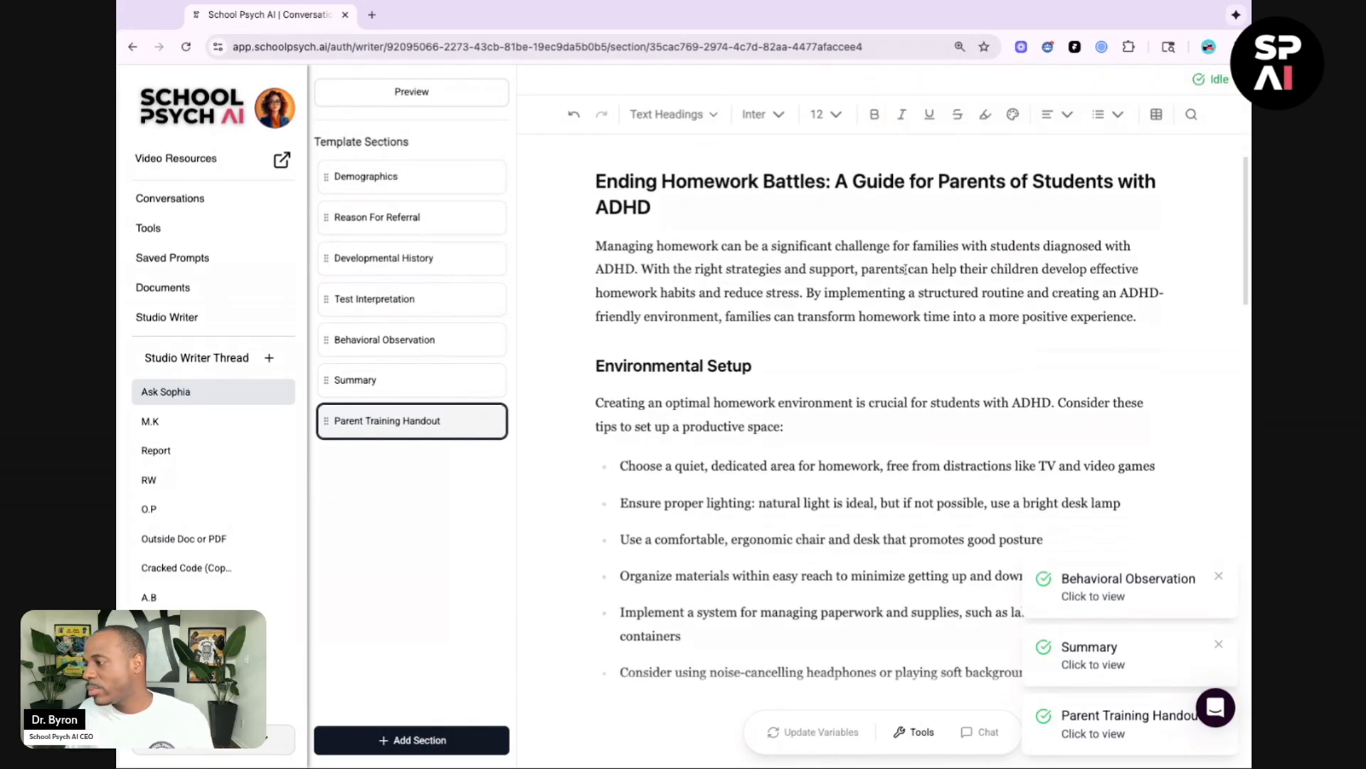
scroll(922, 420, "down", 5)
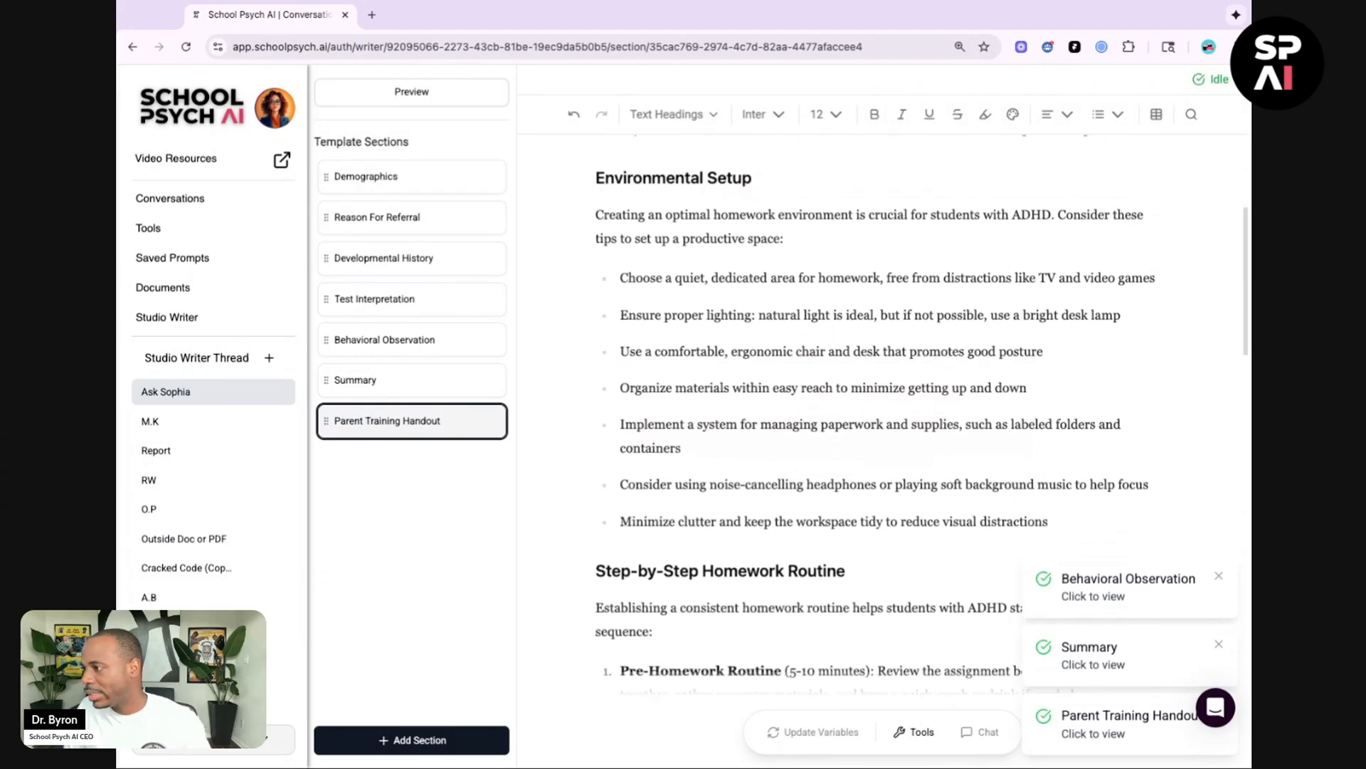
scroll(922, 420, "down", 1)
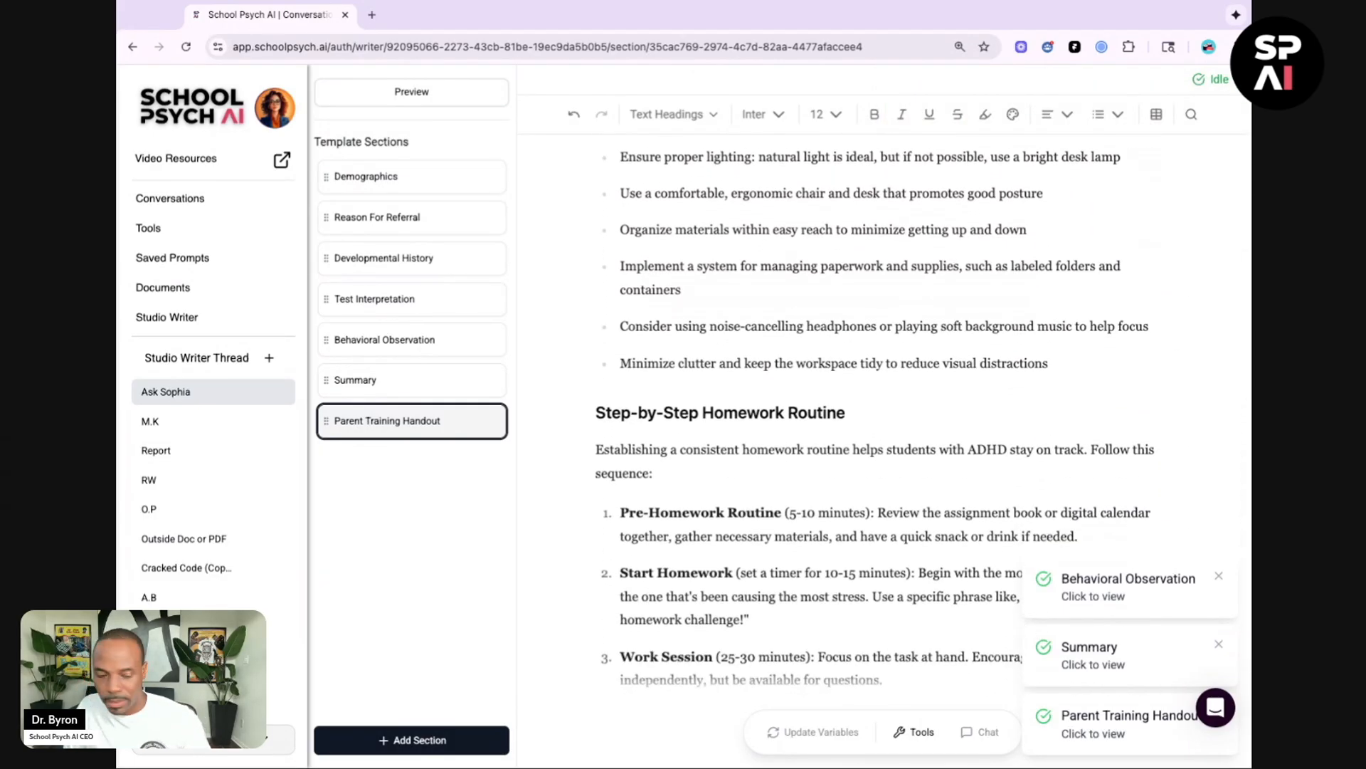
scroll(922, 420, "down", 1)
scroll(923, 420, "down", 10)
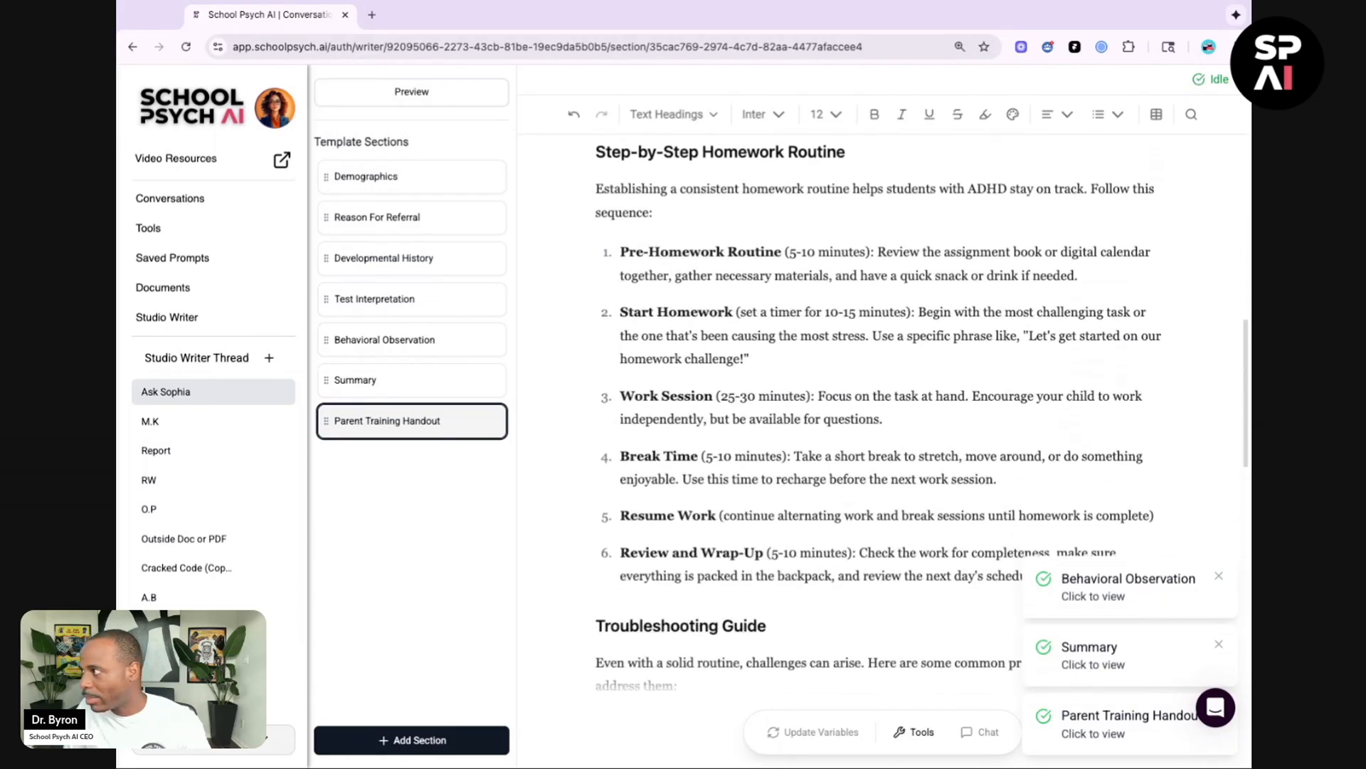
scroll(923, 420, "down", 12)
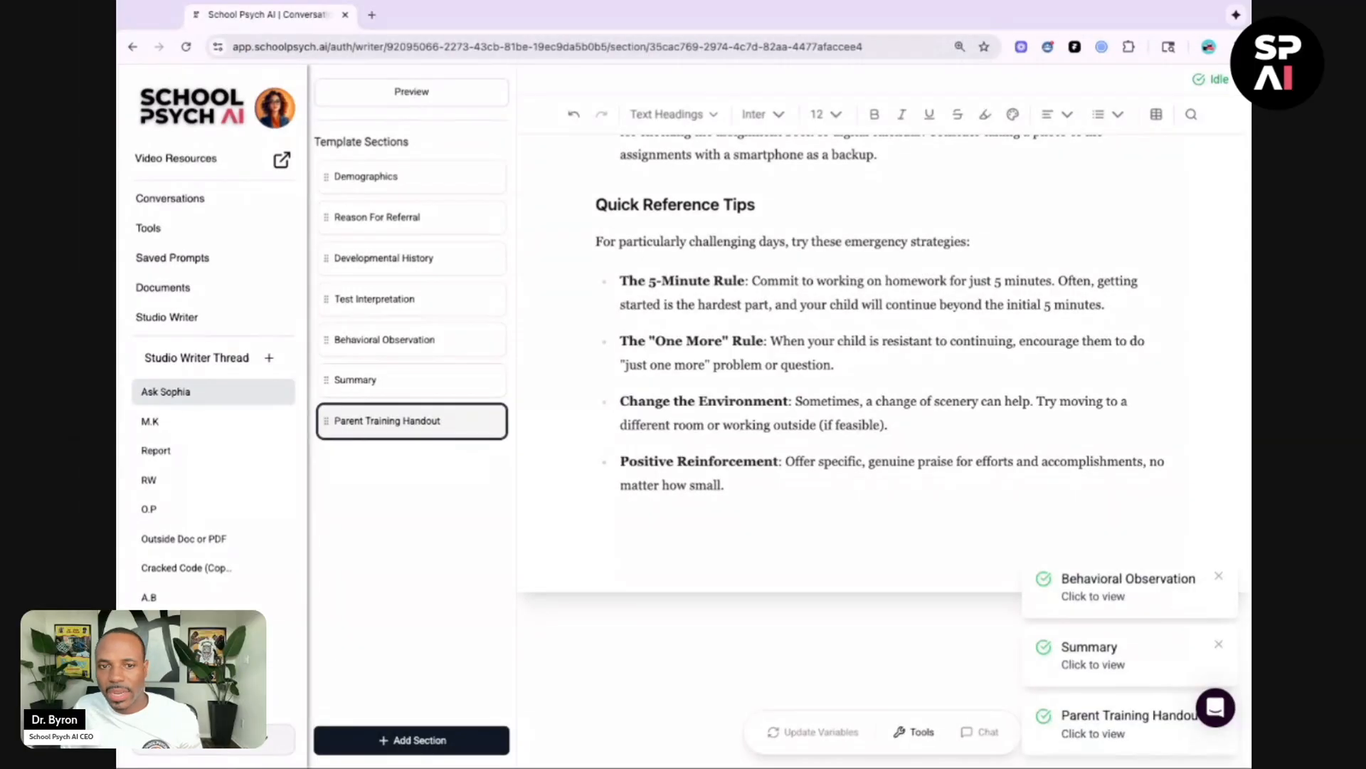
Step: Add a new report section titled 'Homework Worksheet'
left_click(462, 735)
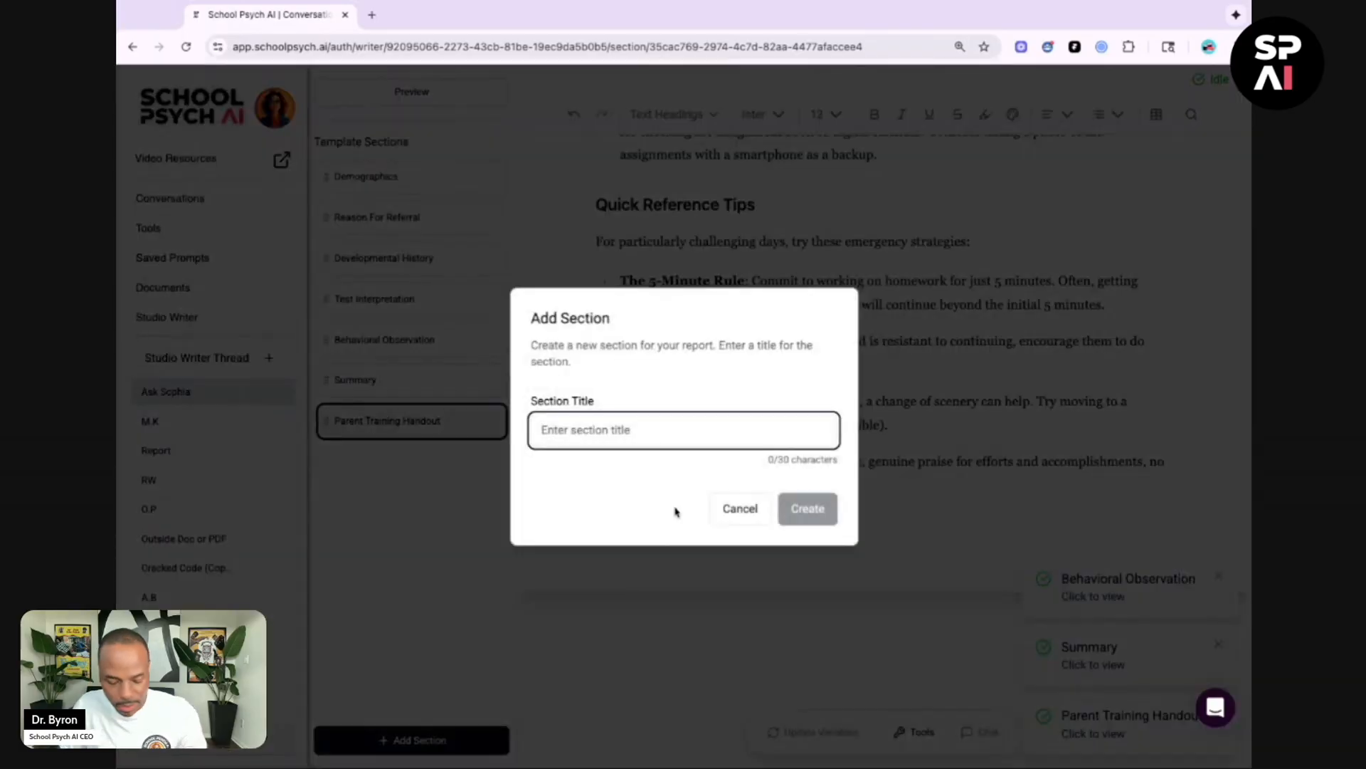
type("Homew")
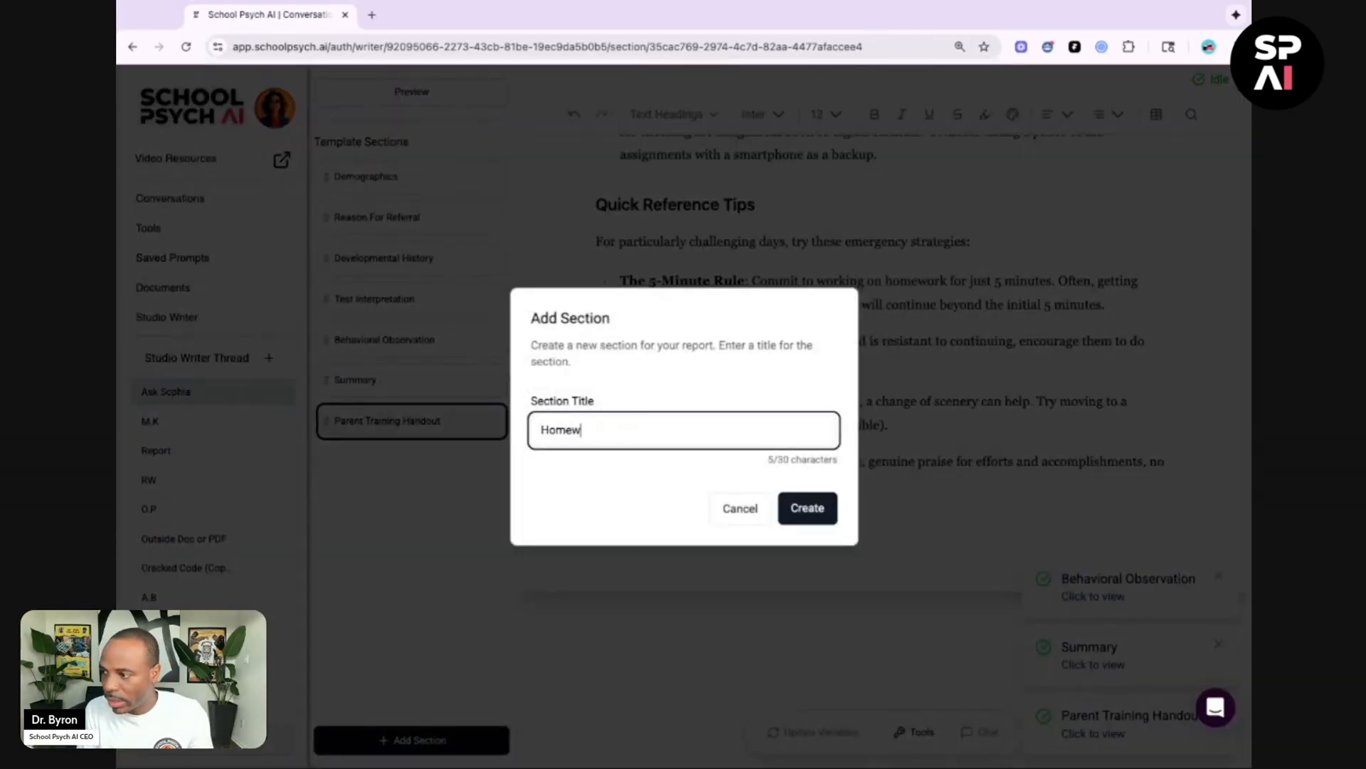
type("ork Worksheet")
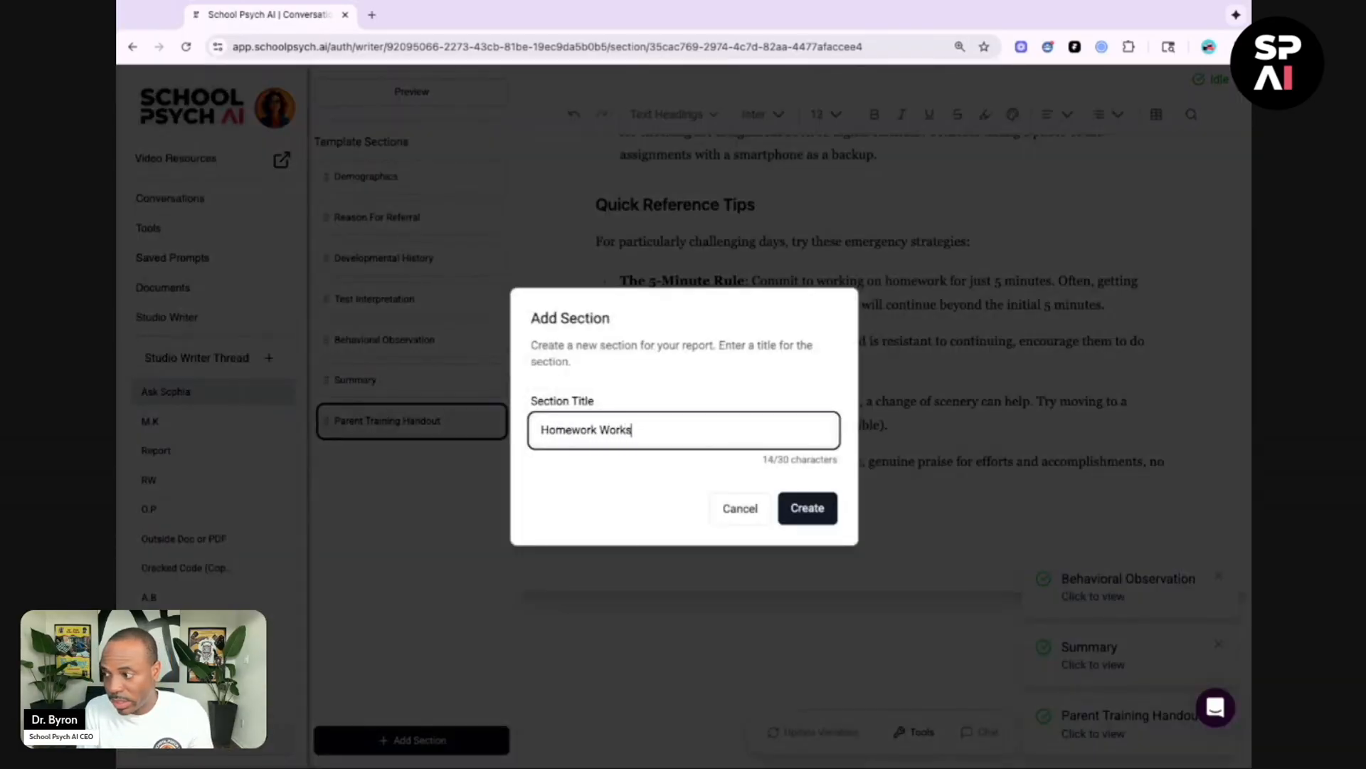
left_click(792, 500)
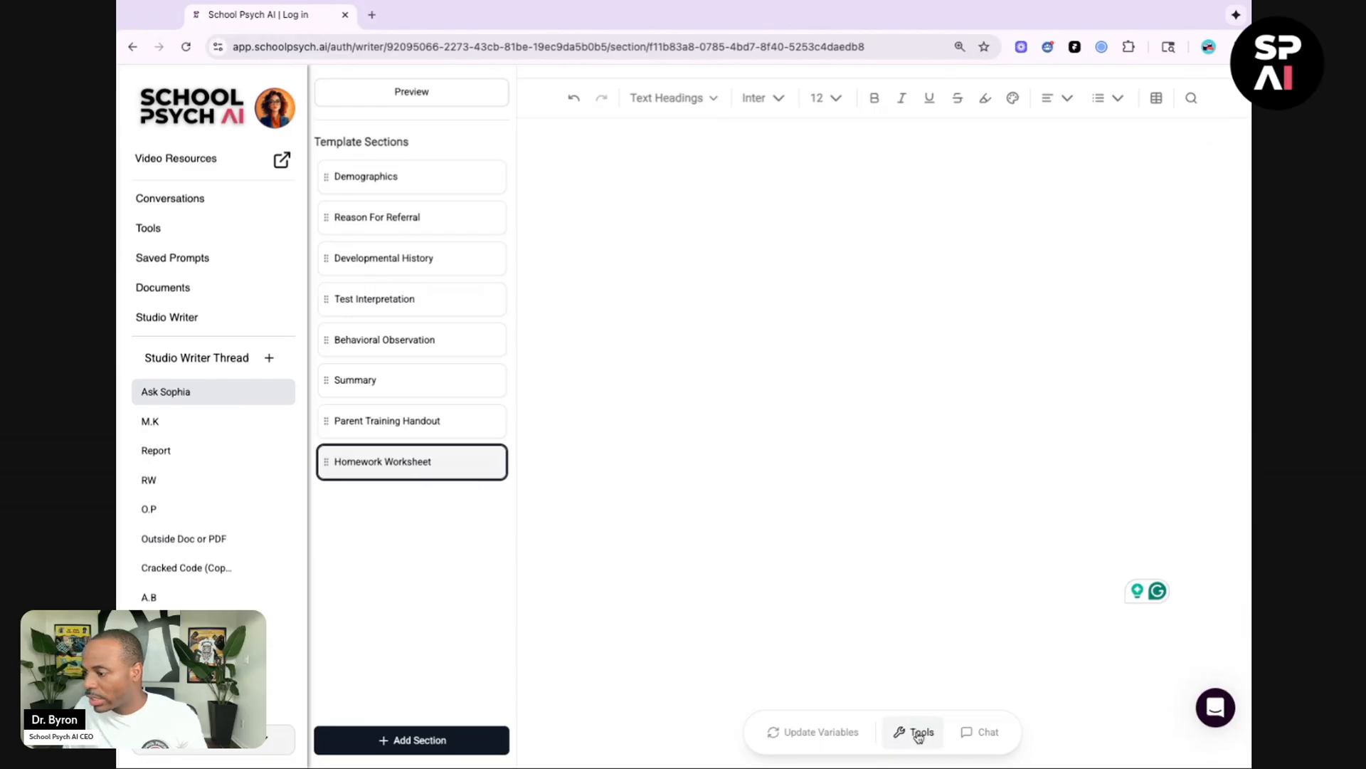
Step: Open Ask Sophia for the Homework Worksheet section, paste the homework completion tracker prompt, and submit it
left_click(919, 735)
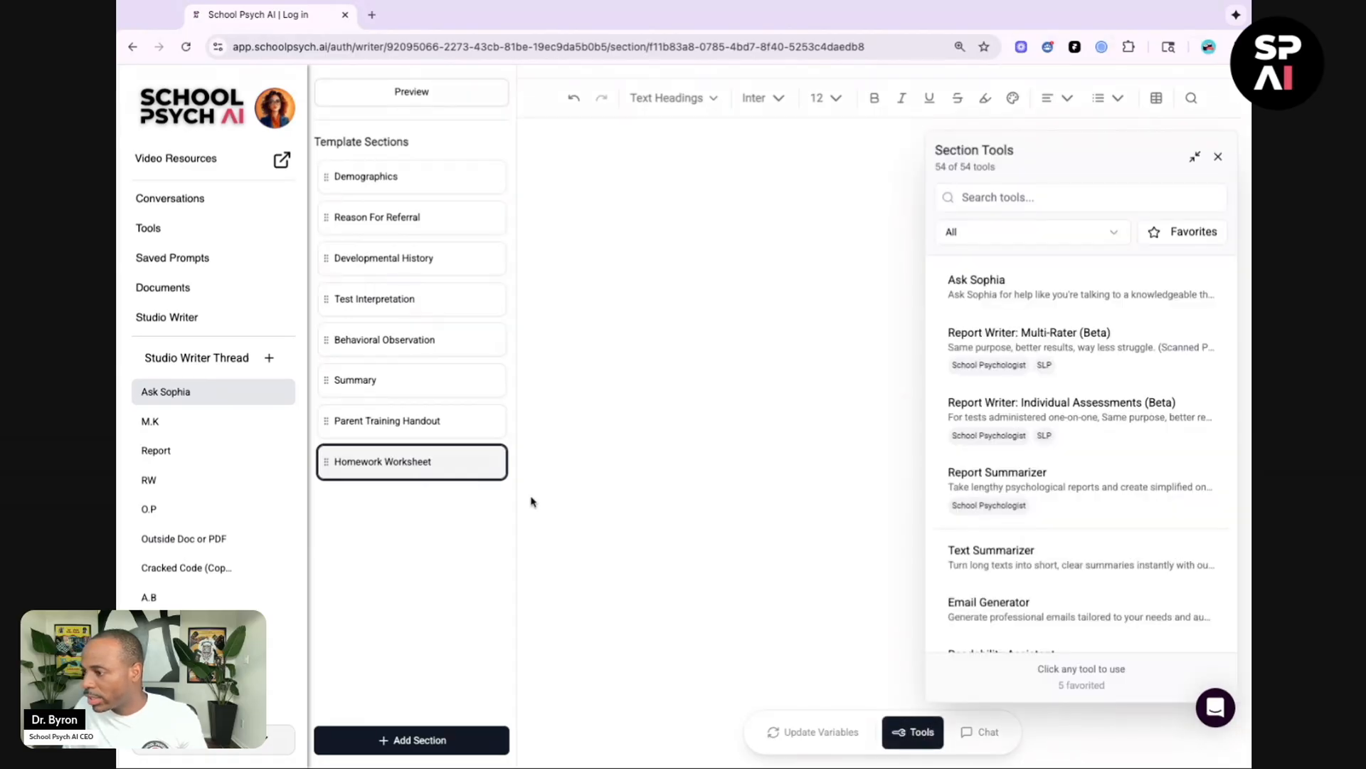
left_click(1082, 288)
left_click(1039, 317)
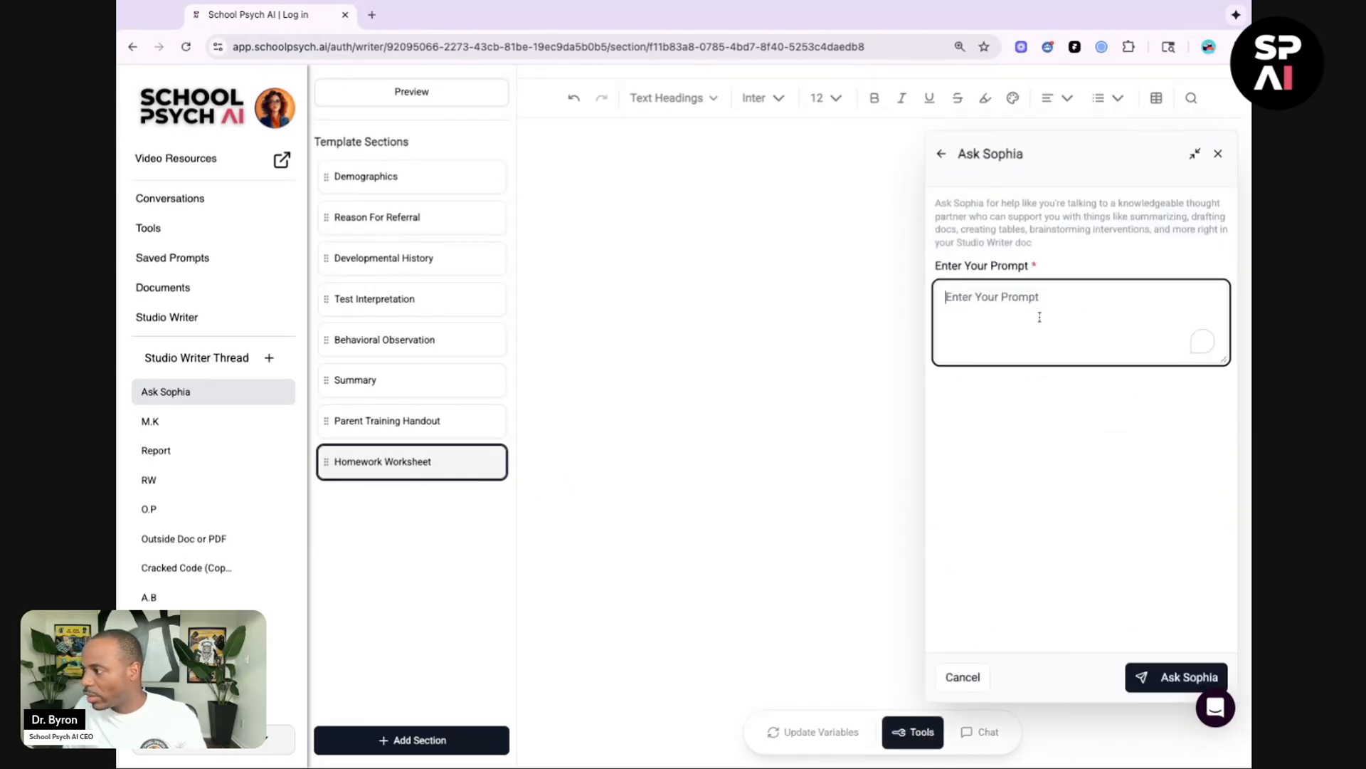
key("super+v")
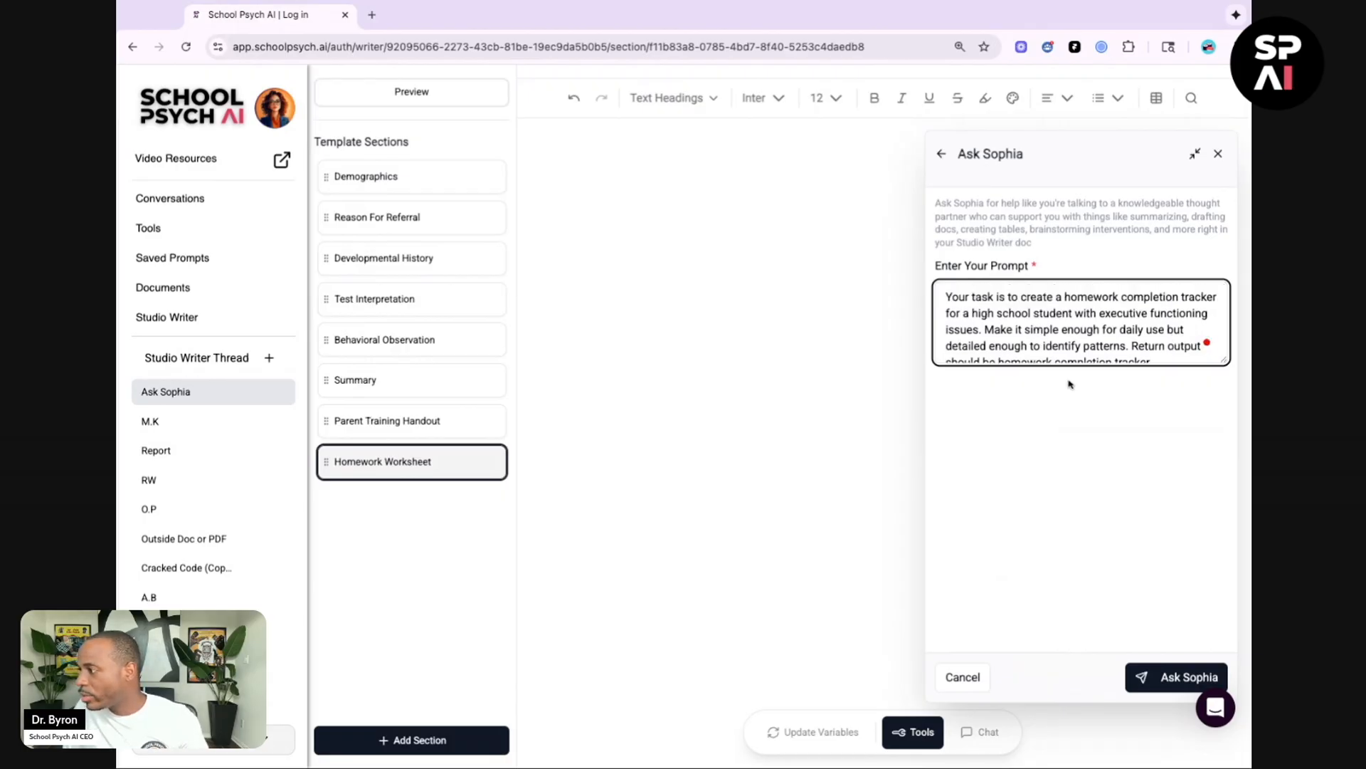
left_click(1168, 684)
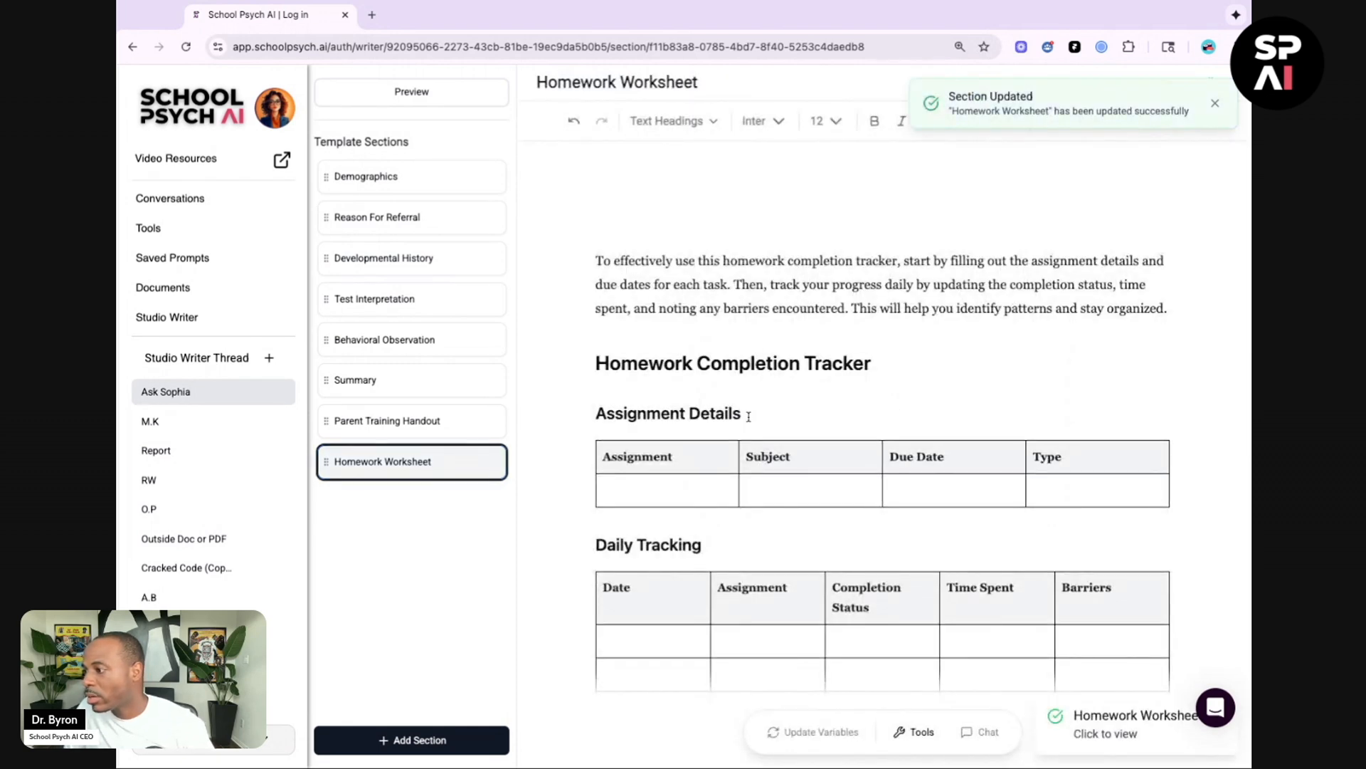
Step: Delete the closing sentence beginning 'By using this tracker consistently' from the worksheet's final paragraph
scroll(748, 416, "down", 3)
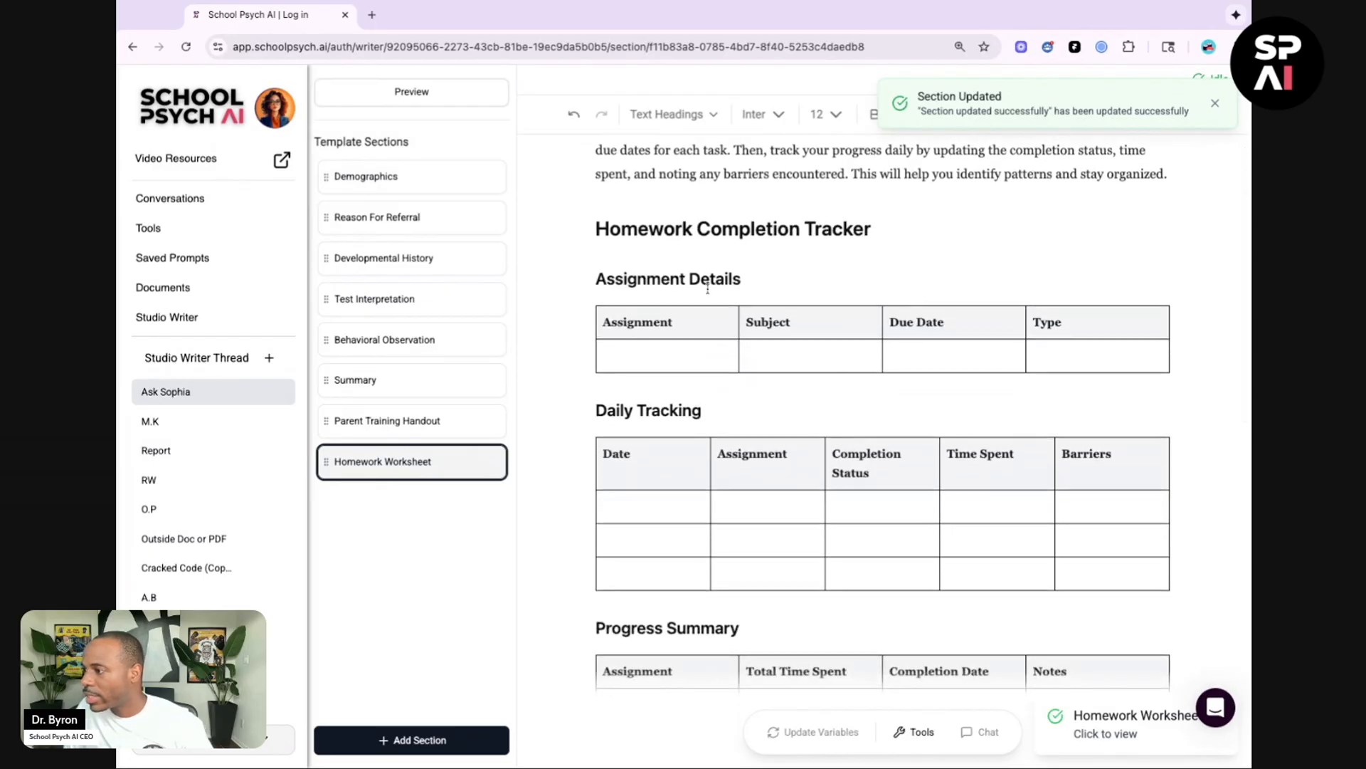
scroll(879, 379, "down", 6)
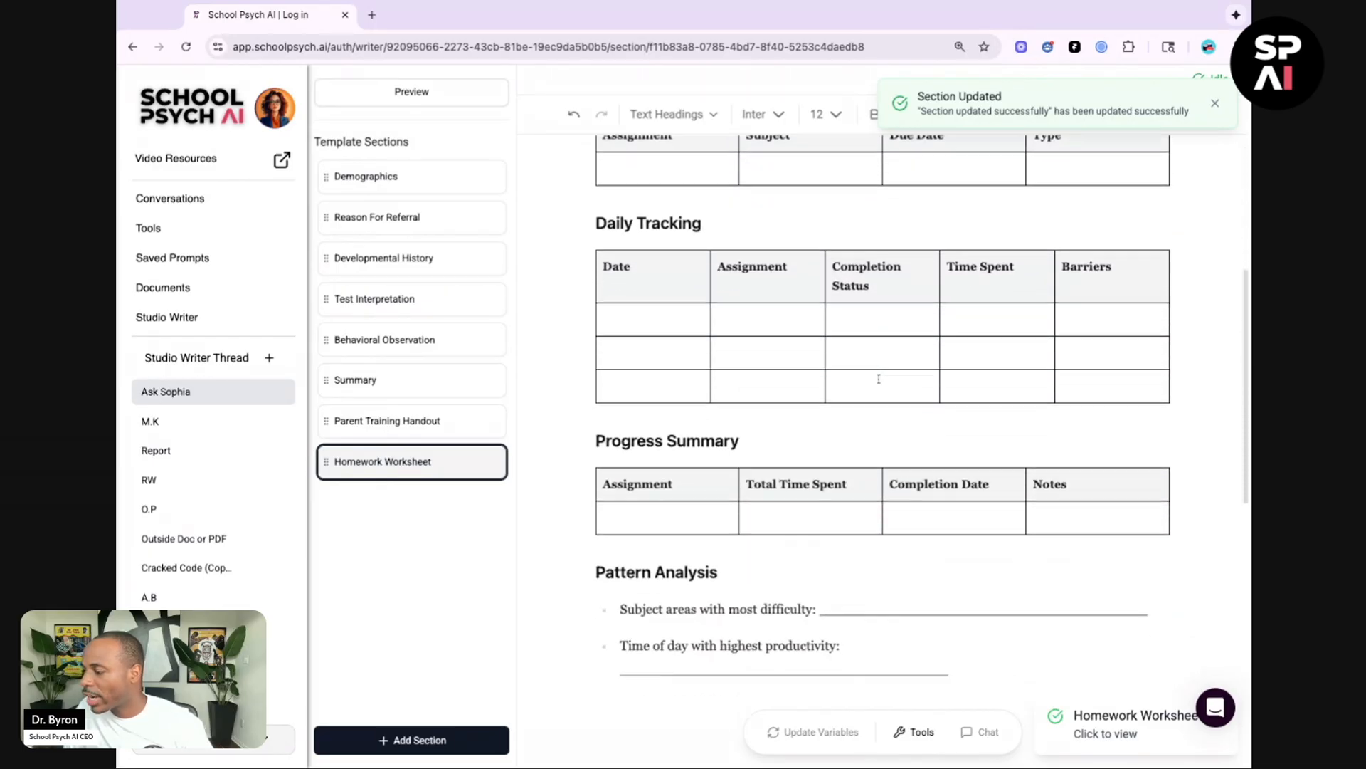
scroll(719, 462, "down", 3)
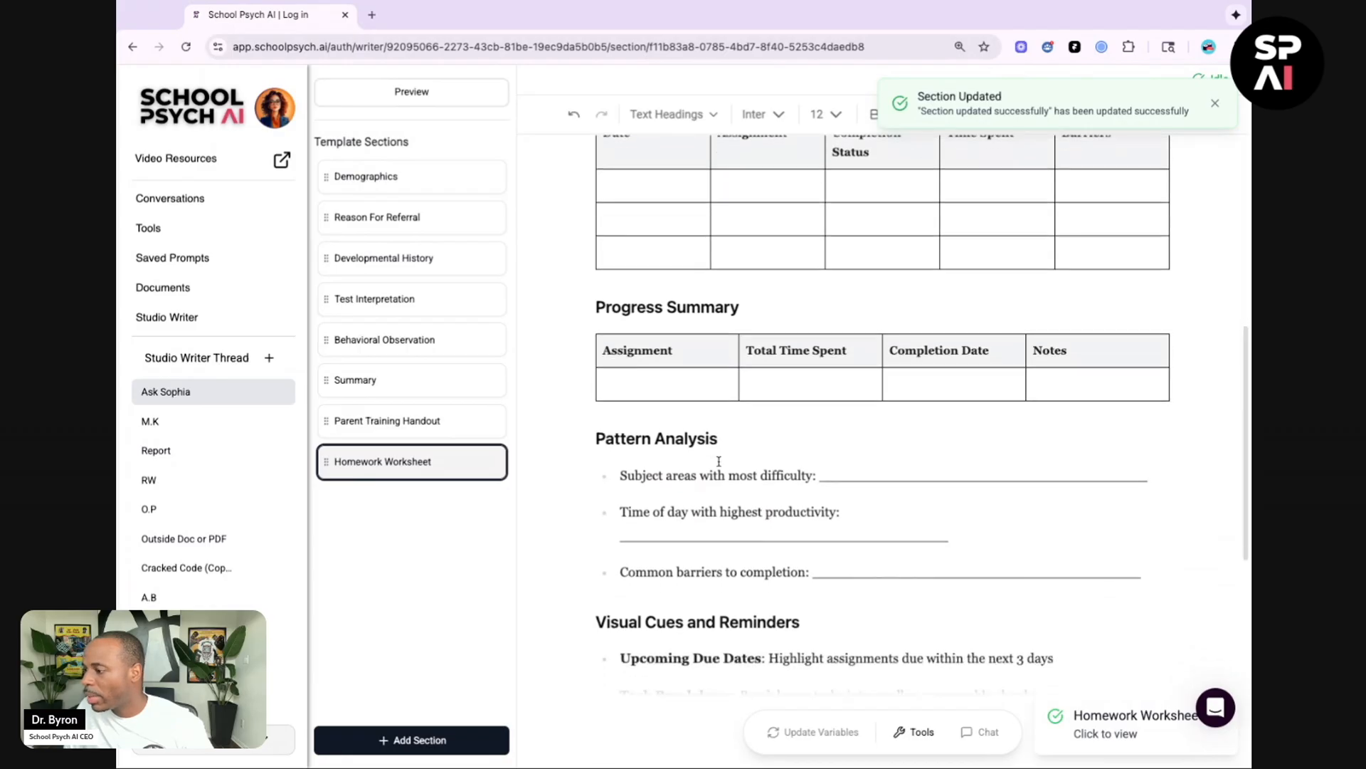
scroll(719, 461, "down", 3)
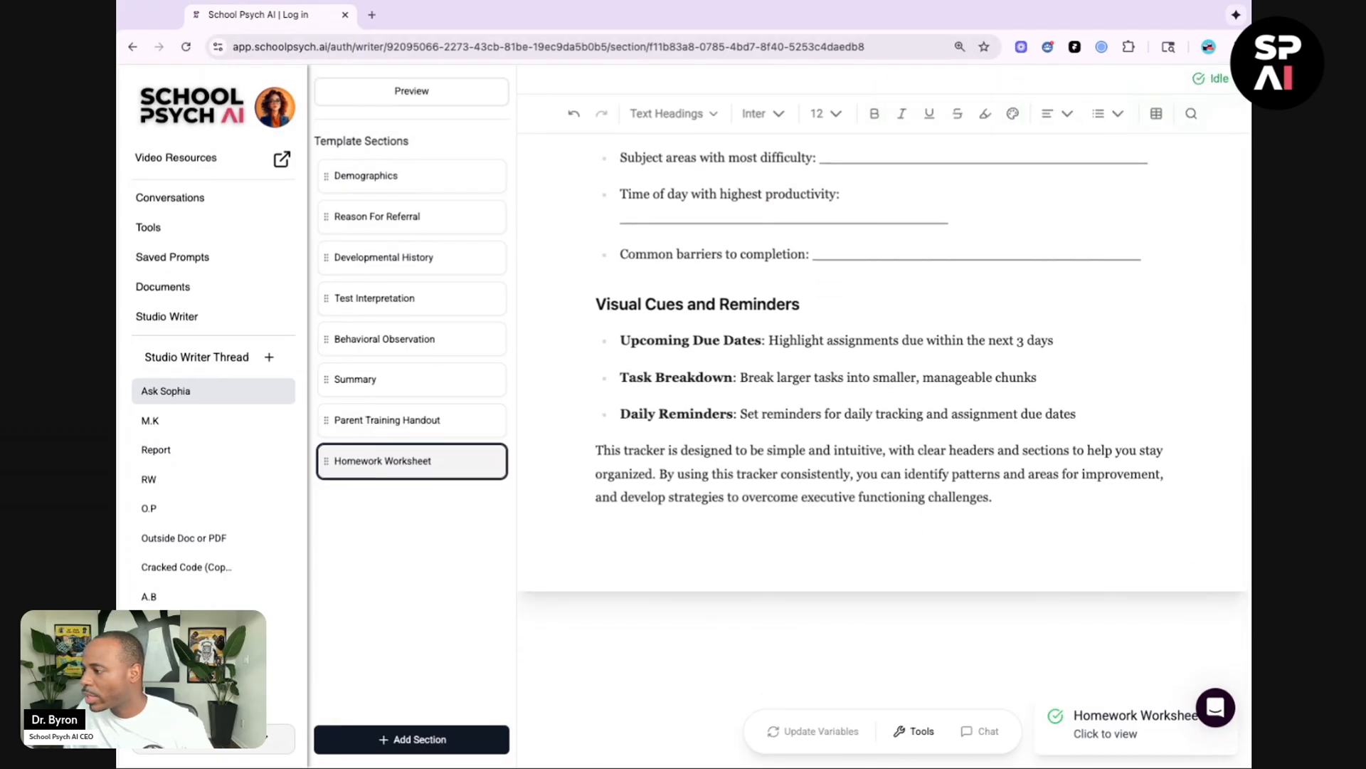
left_click_drag(1015, 508, 656, 476)
key("BackSpace")
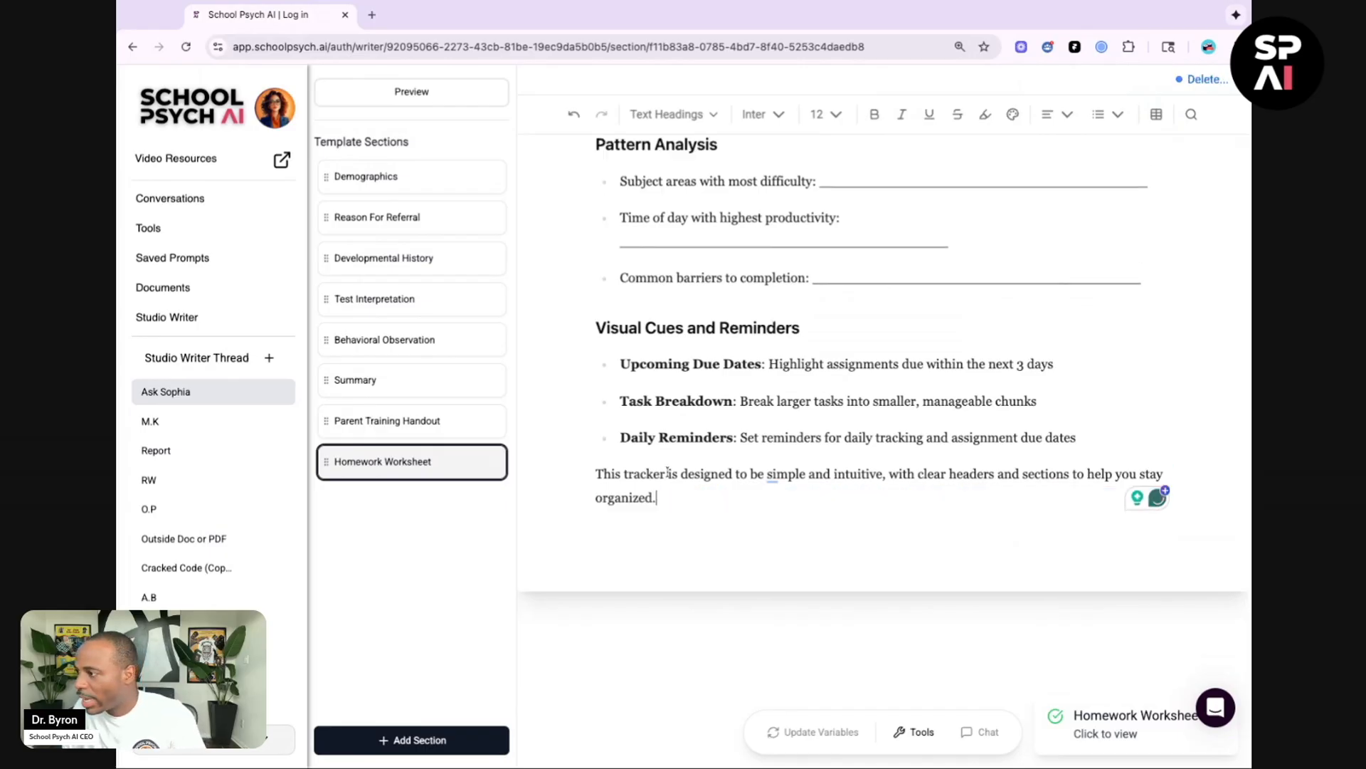
scroll(662, 473, "up", 7)
scroll(668, 472, "down", 2)
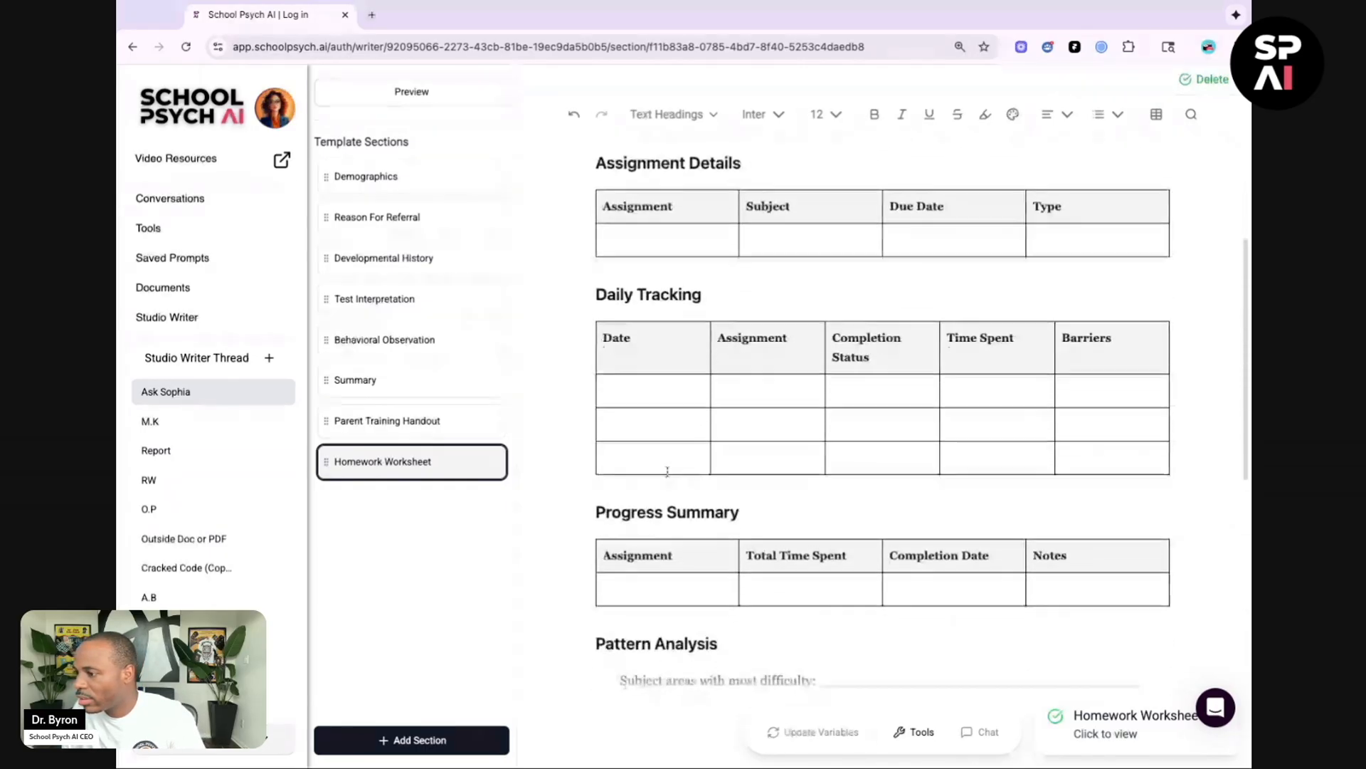
mouse_move(494, 468)
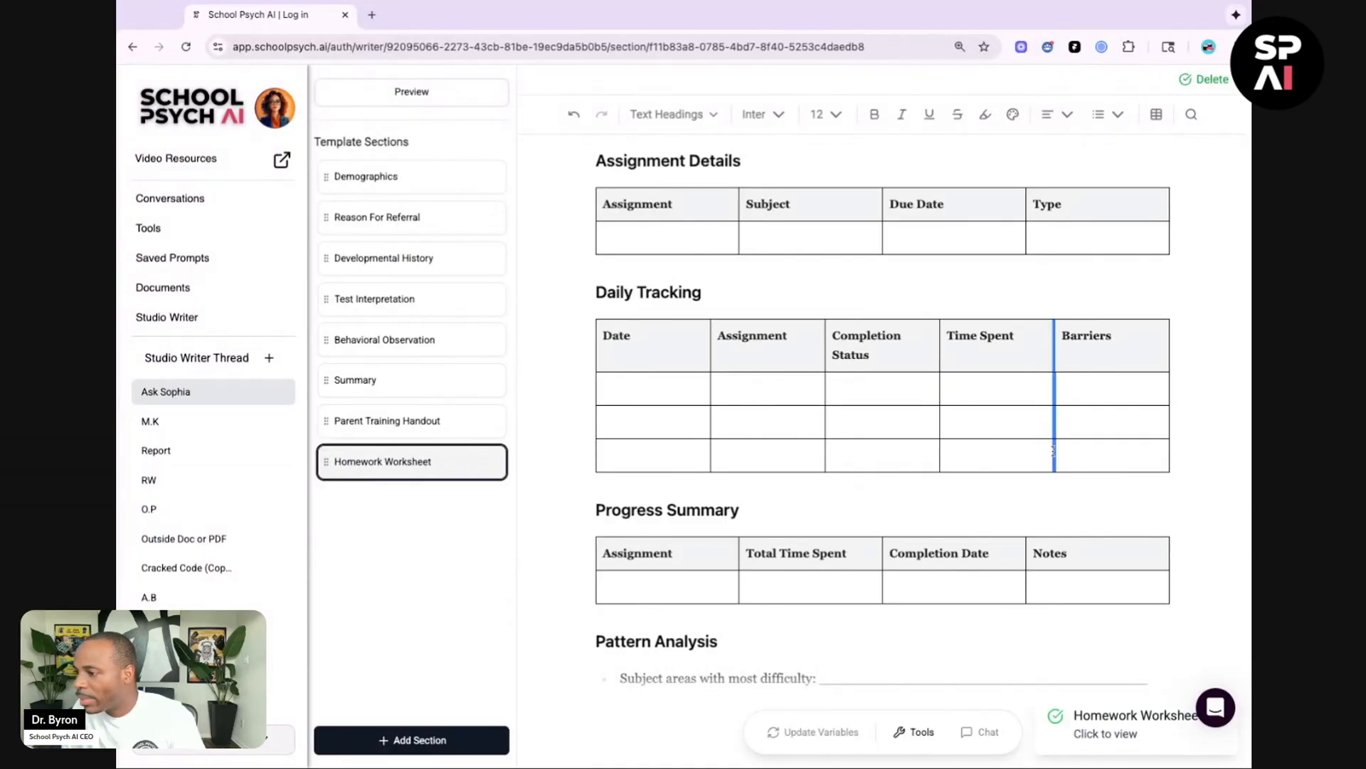
scroll(932, 431, "up", 5)
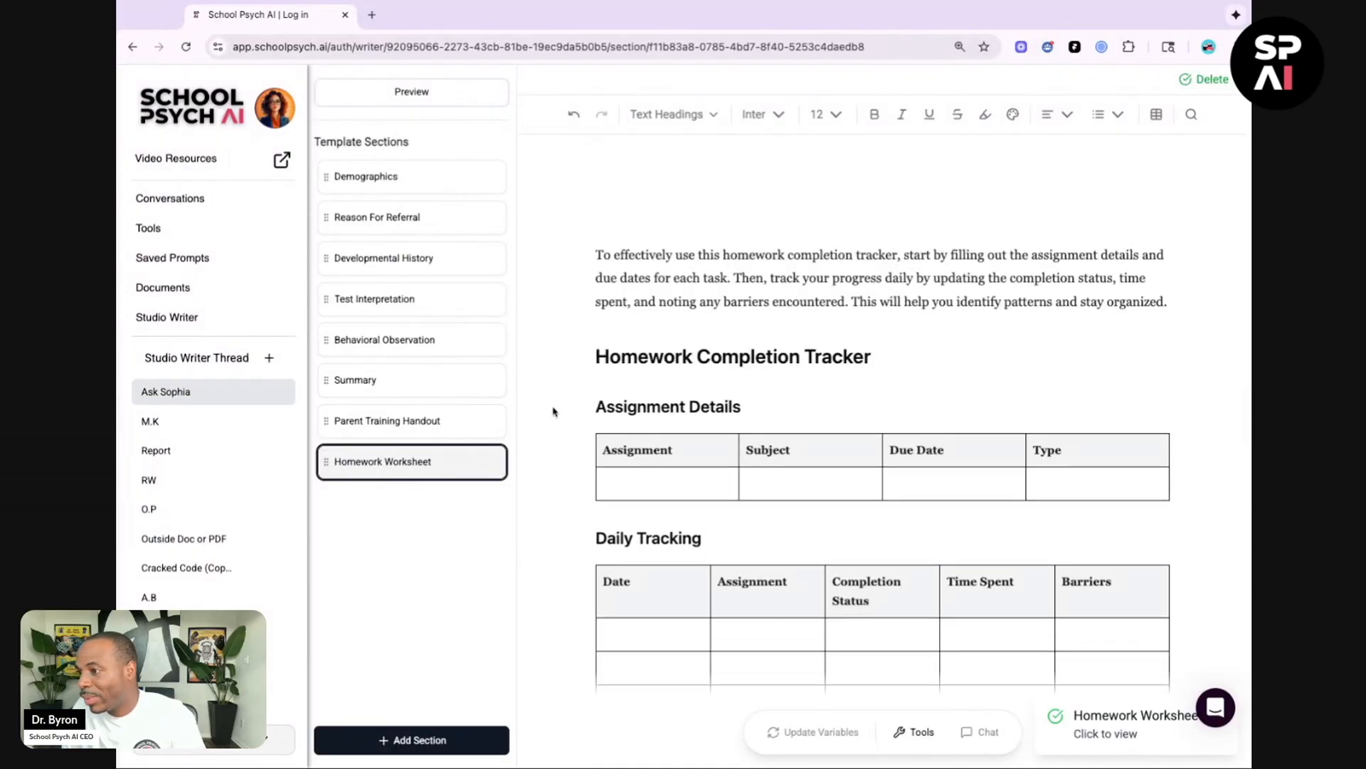
mouse_move(436, 472)
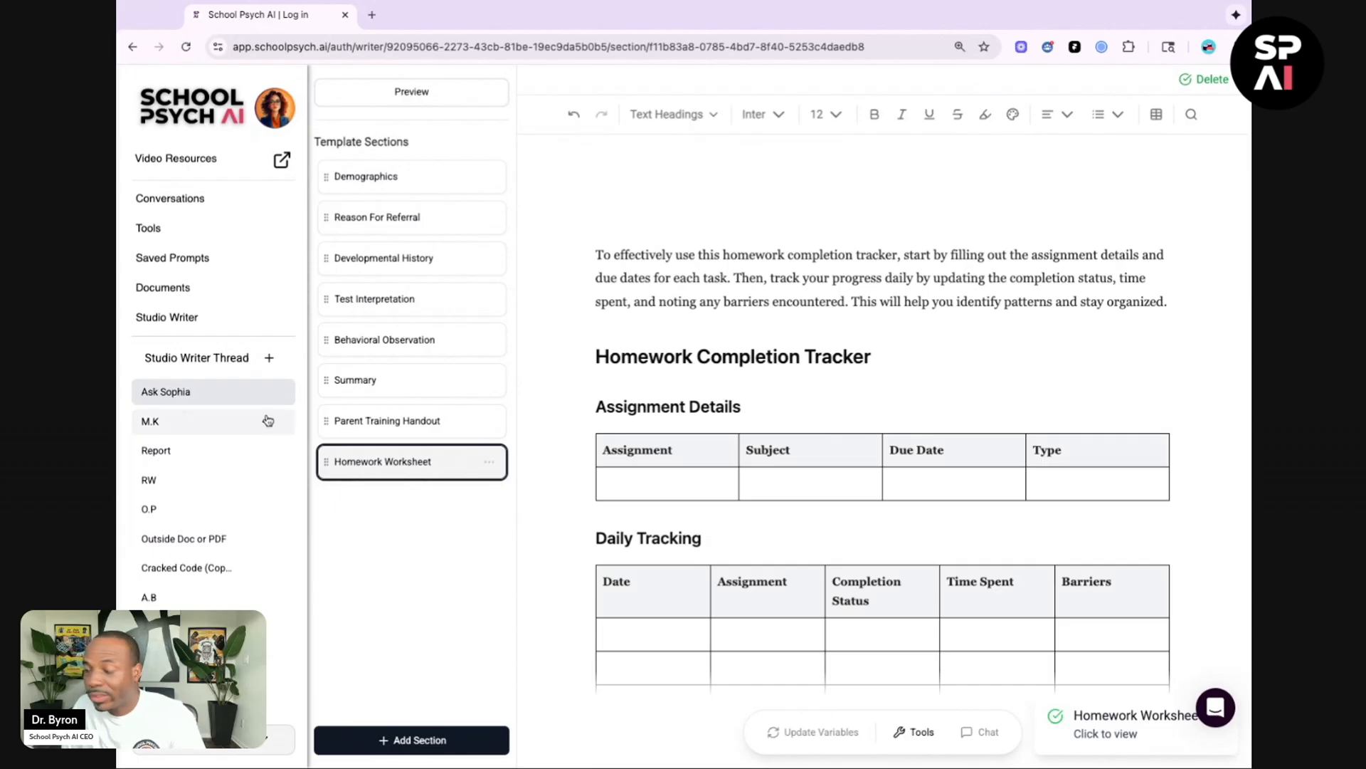
mouse_move(227, 387)
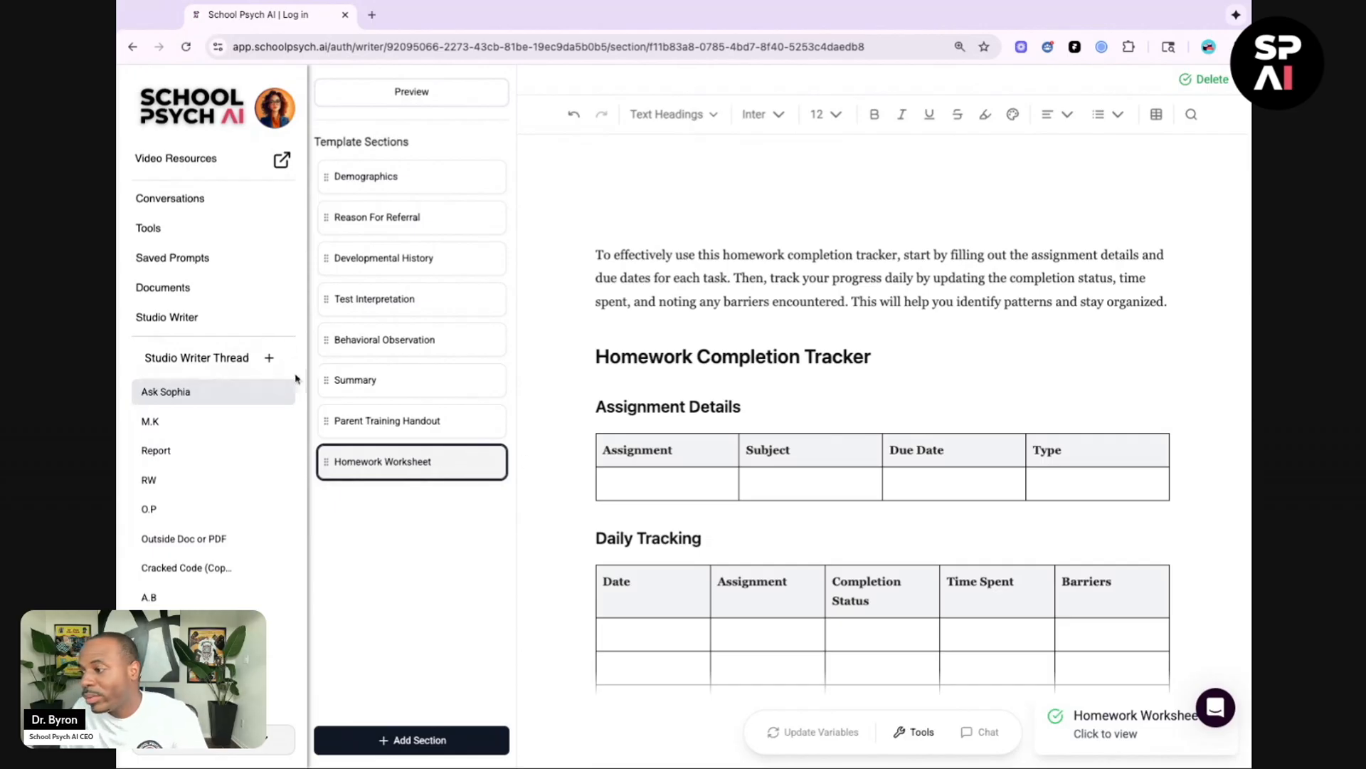